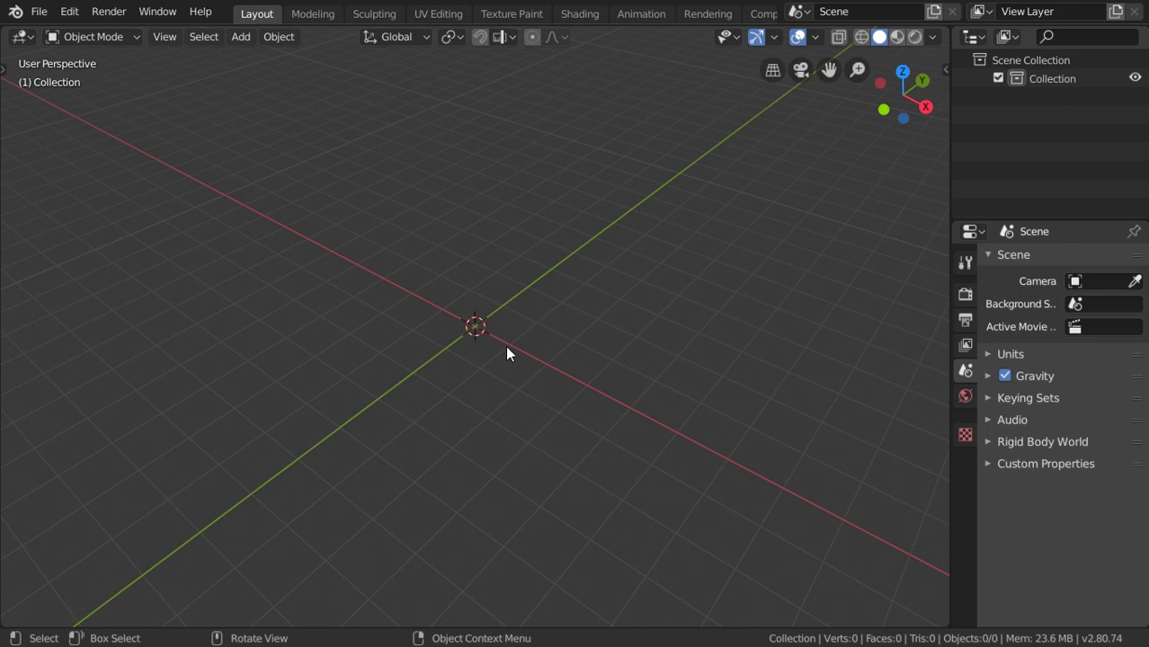
# Step: Orbit the empty scene and open the Shift+A Add menu to reach the Mesh primitives
pyautogui.moveTo(505, 345); pyautogui.dragTo(510, 326, button='middle')
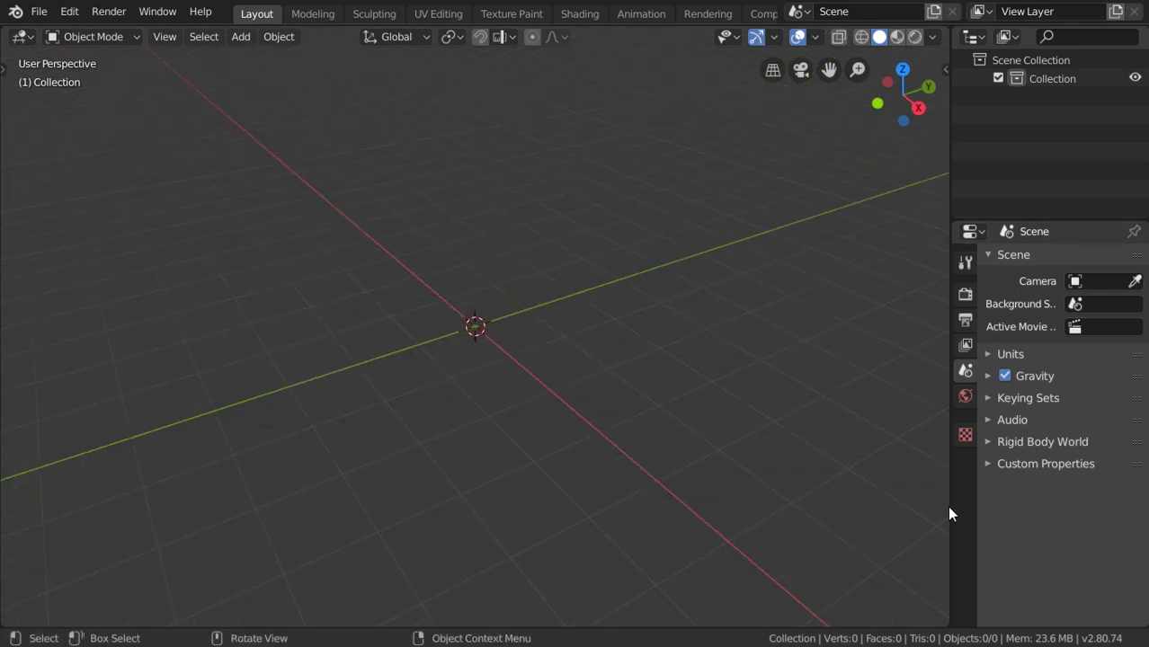
pyautogui.hotkey('shift', 'a')
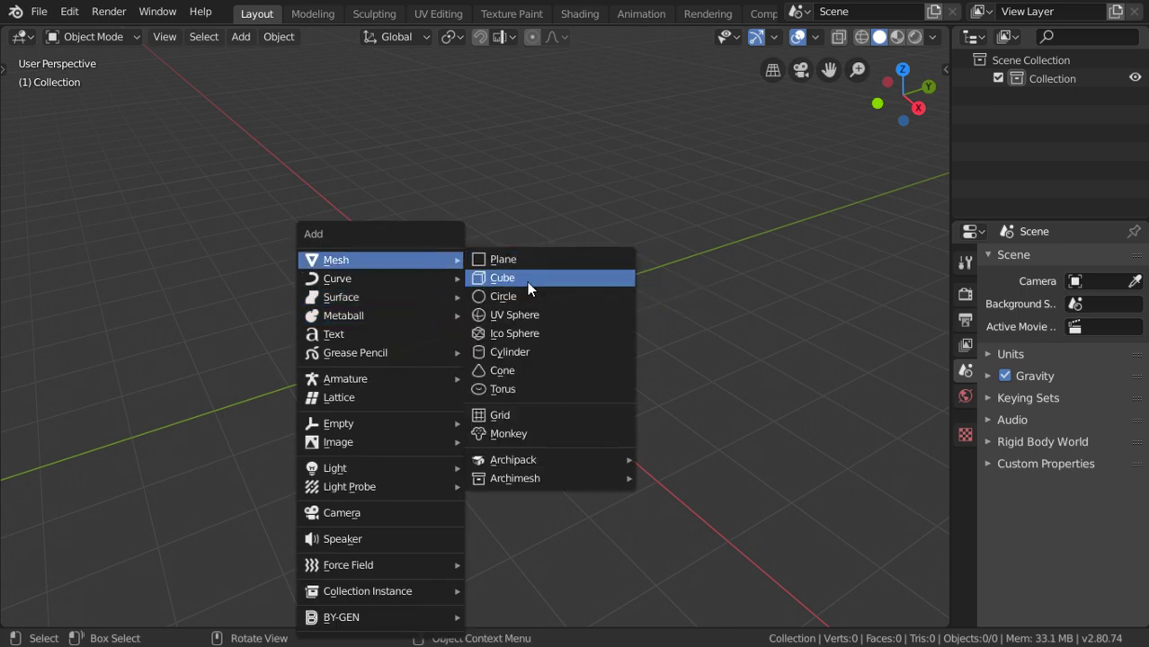
# Step: Add a cube, switch to front view, and add a Suzanne monkey head
pyautogui.click(529, 282)
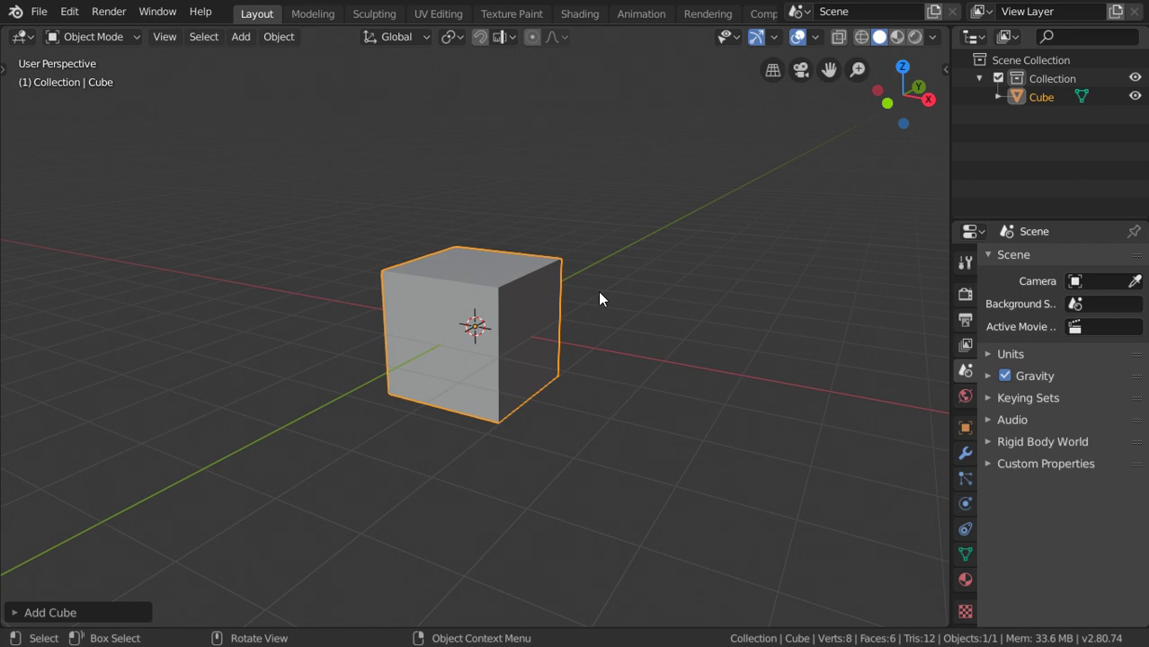
pyautogui.press('KP_1')
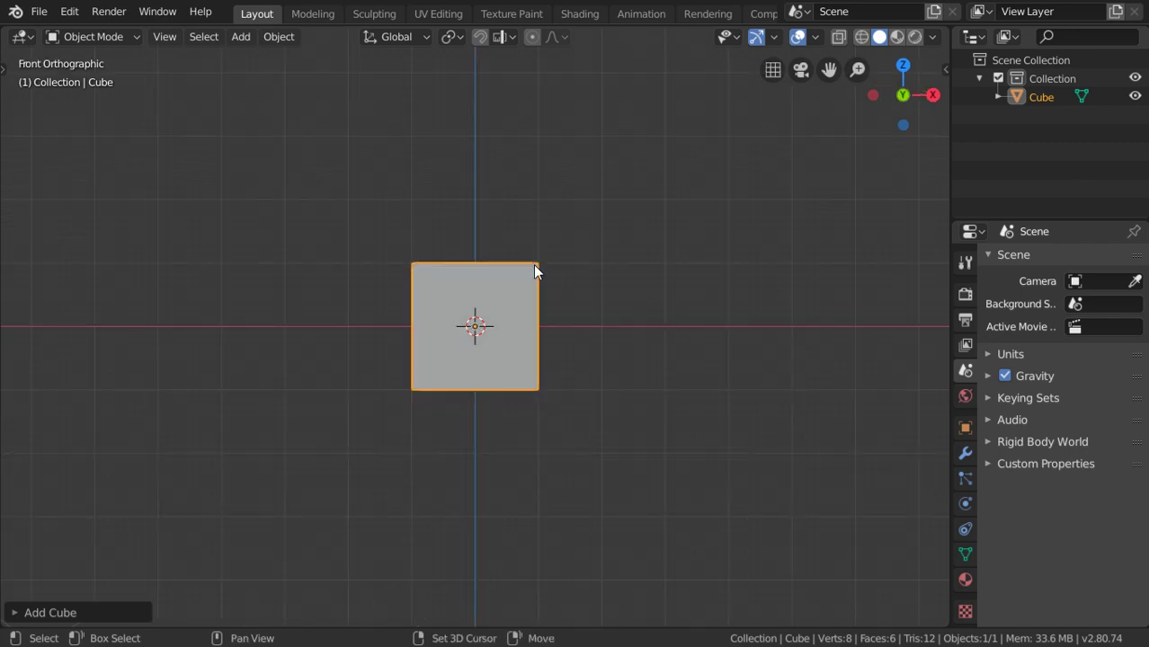
pyautogui.hotkey('shift', 'a')
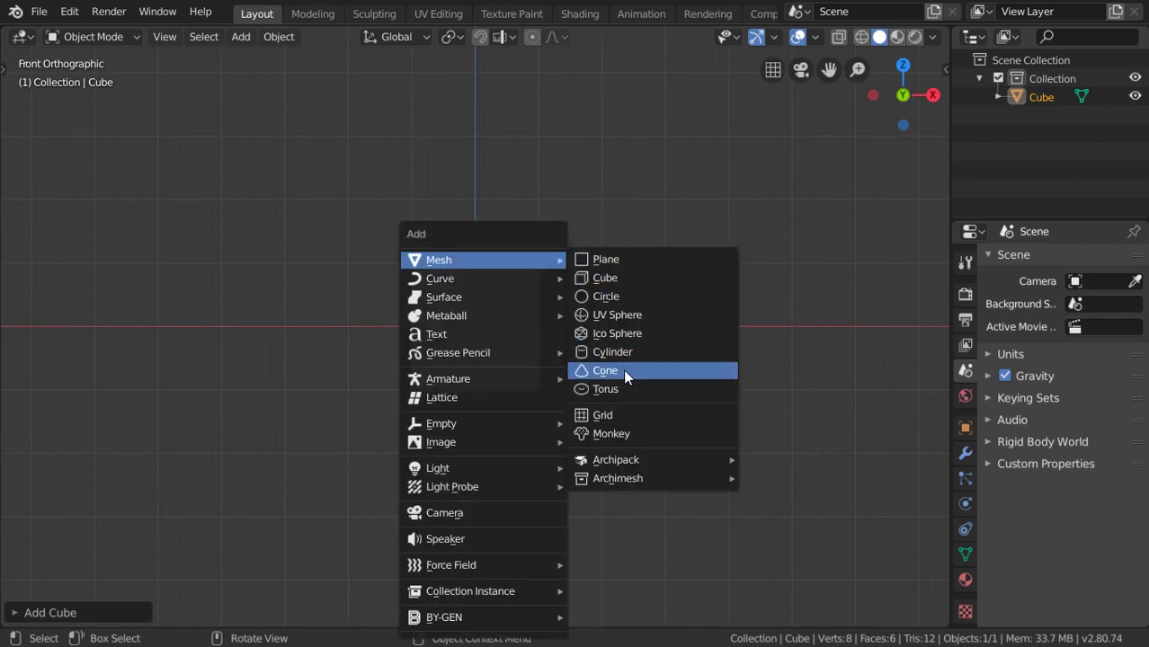
pyautogui.click(618, 434)
# Step: Move the monkey along the Y axis so it sits over the cube's top corner
pyautogui.moveTo(580, 331); pyautogui.dragTo(476, 407, button='middle')
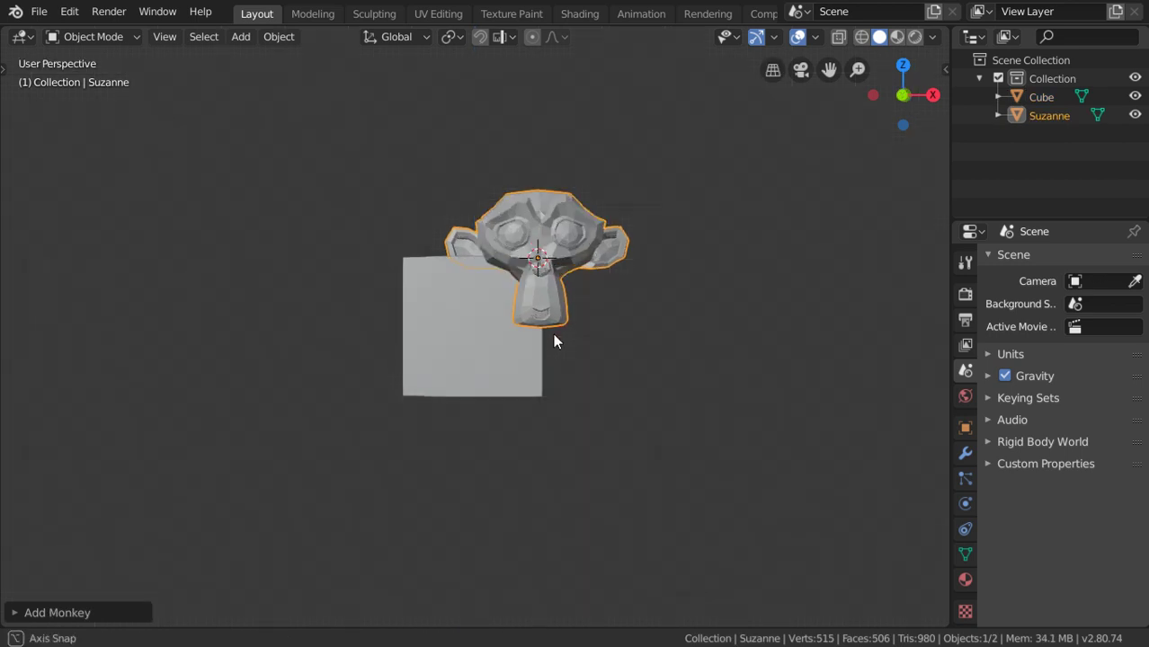
pyautogui.press('g')
pyautogui.press('y')
pyautogui.click(602, 345)
# Step: Reframe the view and select the cube together with the monkey
pyautogui.moveTo(602, 345); pyautogui.dragTo(640, 268, button='middle')
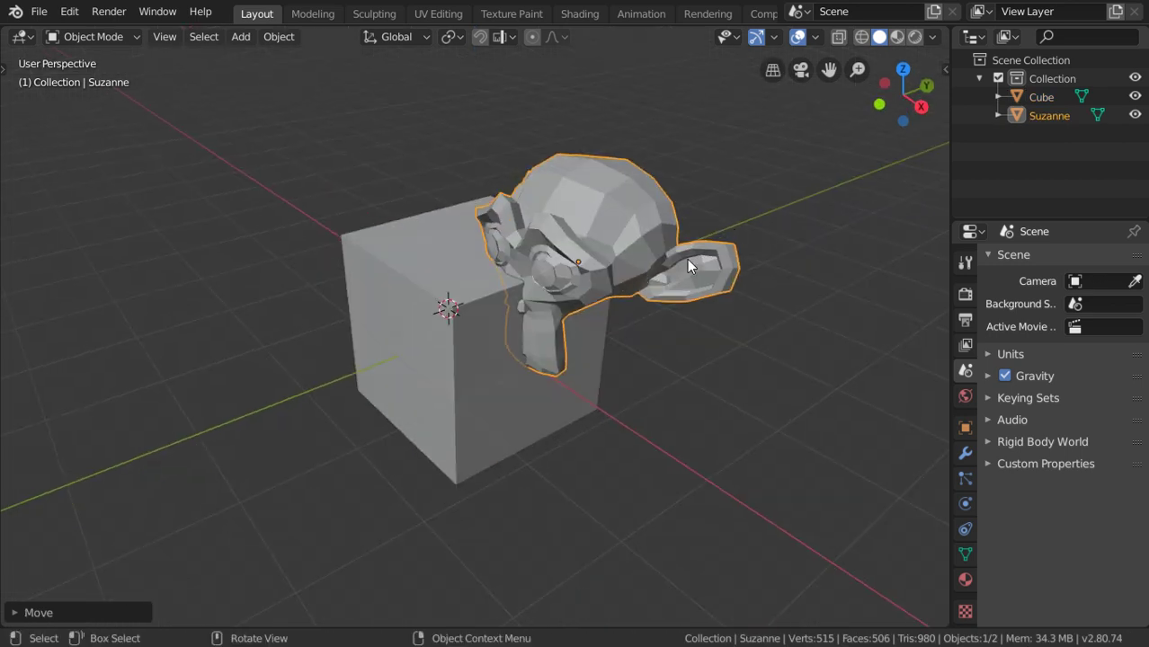
pyautogui.scroll(-3, 555, 317)
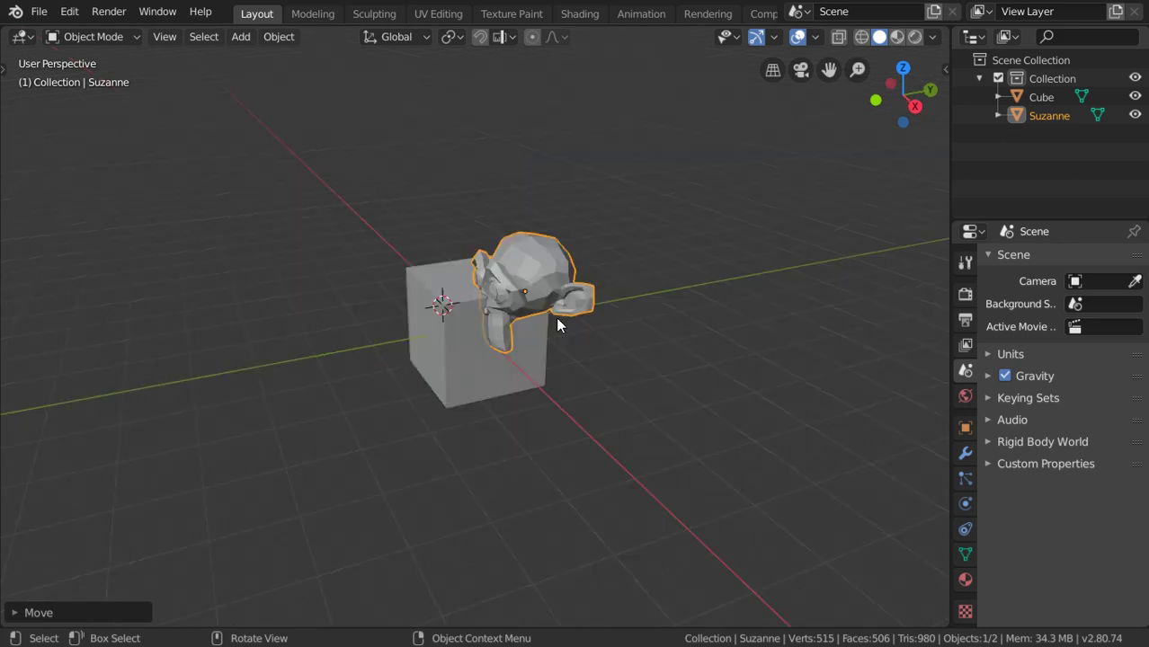
pyautogui.moveTo(555, 316); pyautogui.dragTo(566, 319, button='middle')
pyautogui.keyDown('shift'); pyautogui.click(432, 299); pyautogui.keyUp('shift')
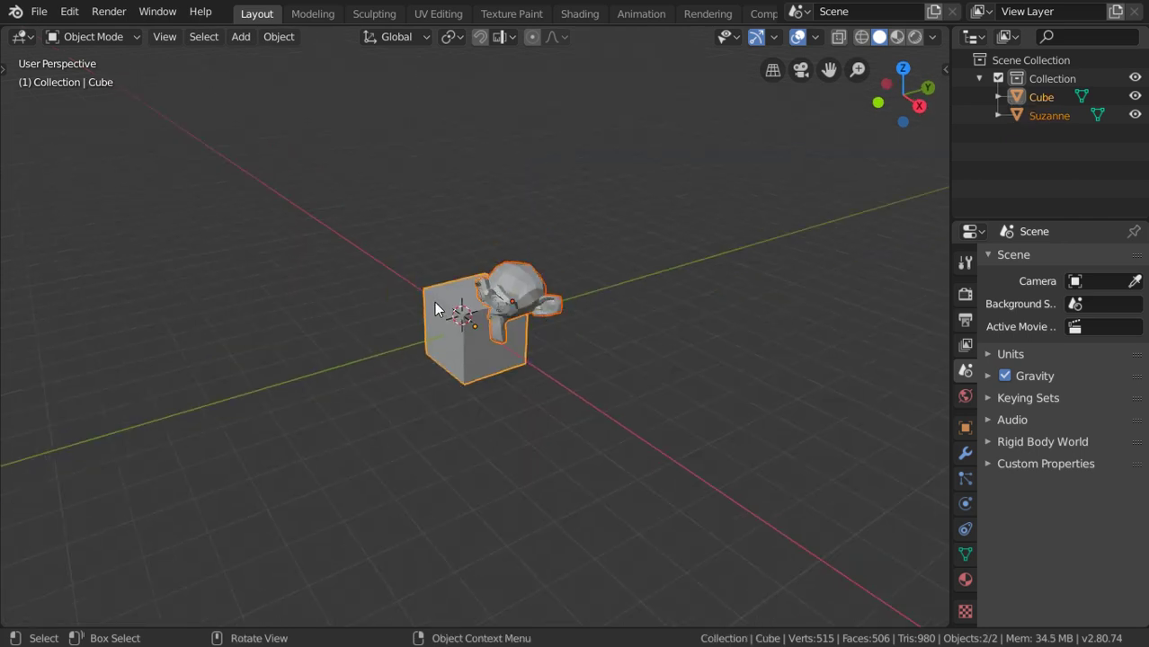
pyautogui.scroll(-3, 434, 301)
pyautogui.moveTo(434, 301); pyautogui.dragTo(564, 313, button='middle')
pyautogui.scroll(2, 564, 312)
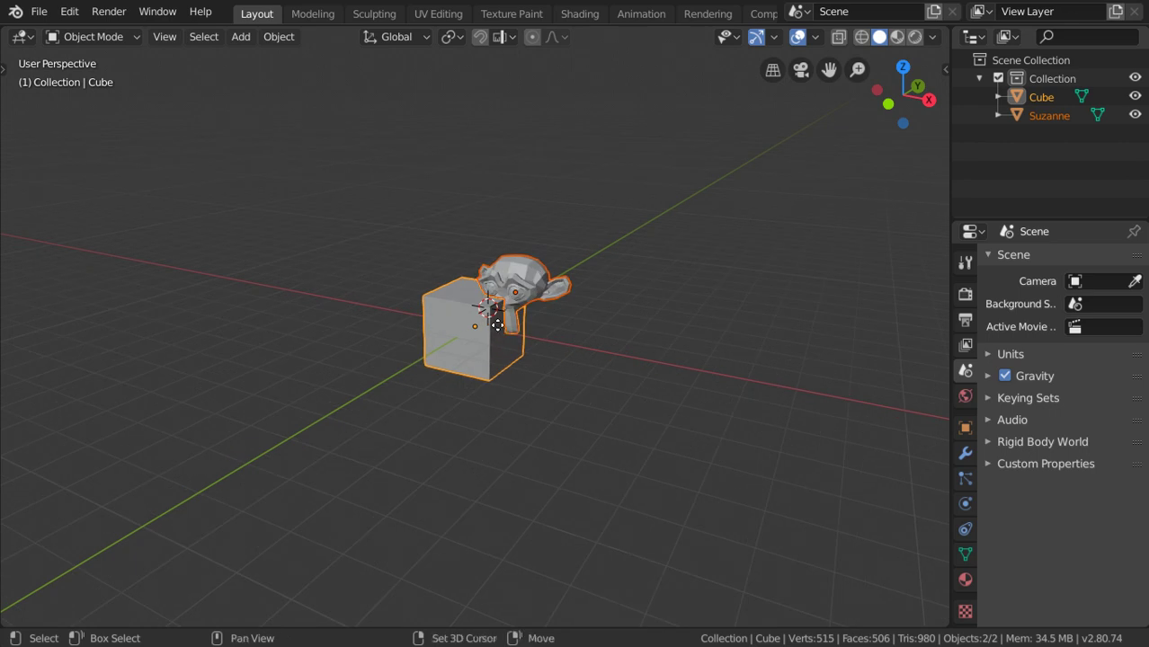
# Step: Duplicate the cube-and-monkey pair with Shift+D, placing the copies in a row along X
pyautogui.hotkey('shift', 'd')
pyautogui.hotkey('shift', 'd')
pyautogui.hotkey('shift', 'd')
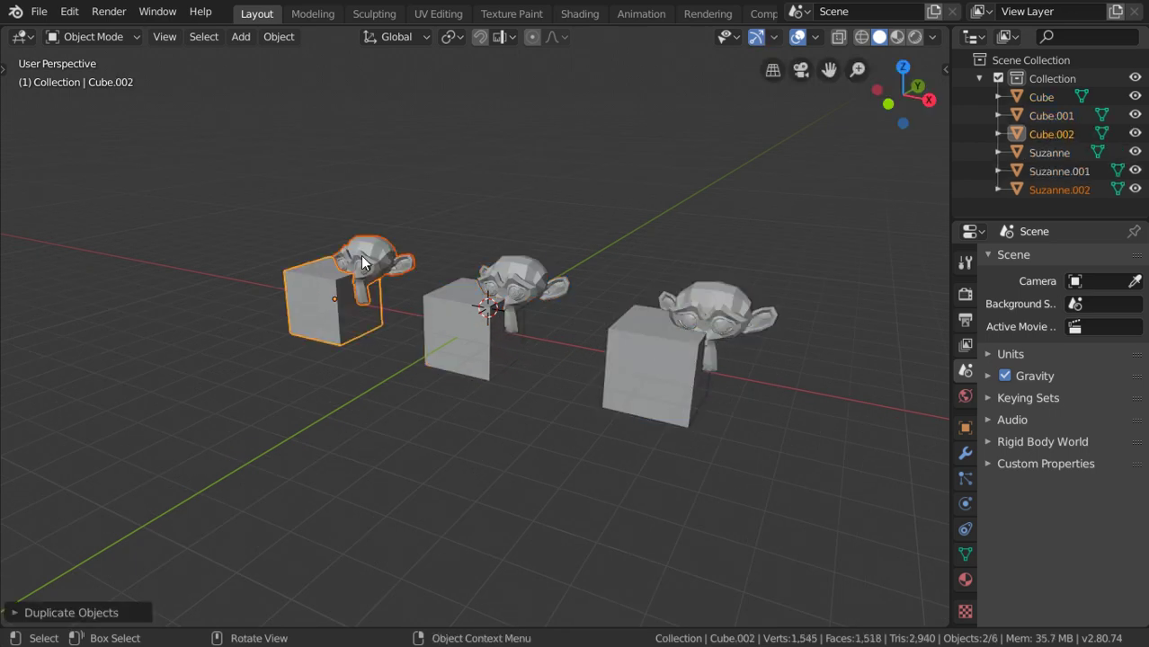
pyautogui.click(360, 256)
pyautogui.hotkey('shift', 'd')
pyautogui.press('x')
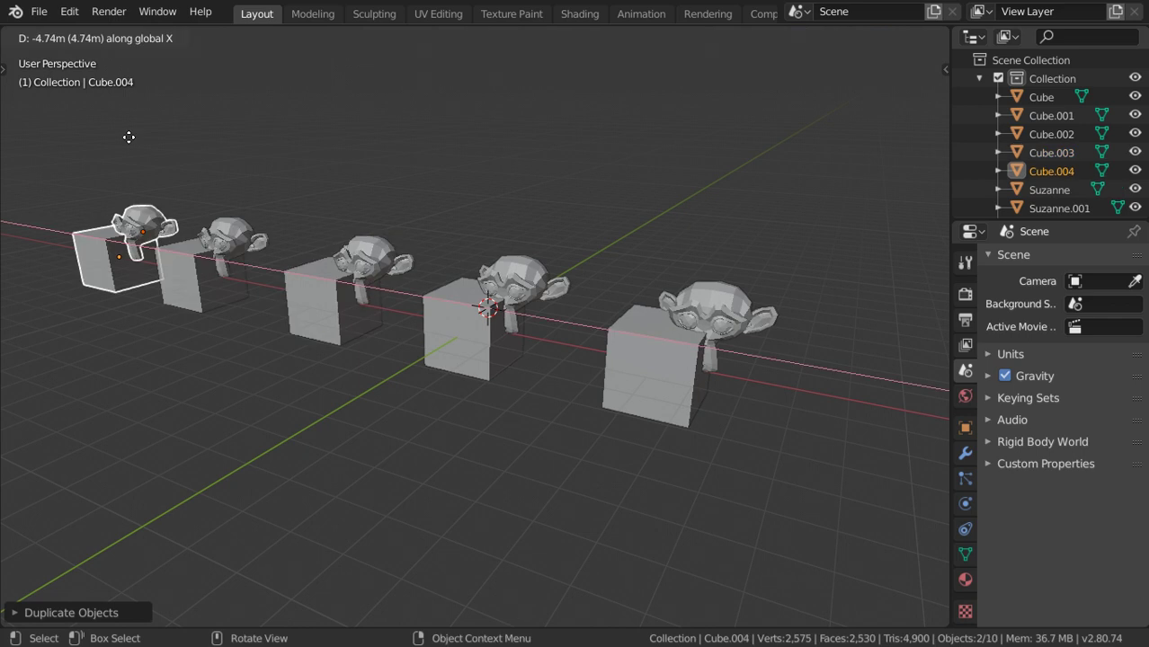
pyautogui.click(533, 390)
pyautogui.moveTo(533, 391); pyautogui.dragTo(502, 392, button='middle')
pyautogui.scroll(3, 502, 393)
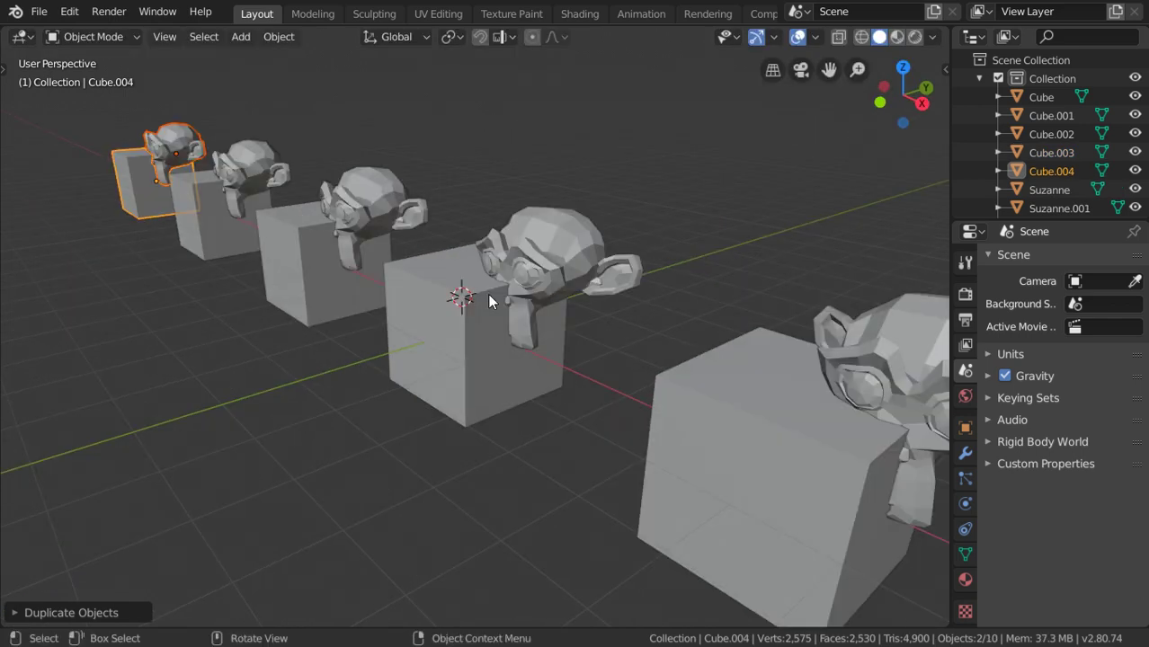
# Step: Select the front monkey head, then add the front cube as the active object
pyautogui.click(541, 262)
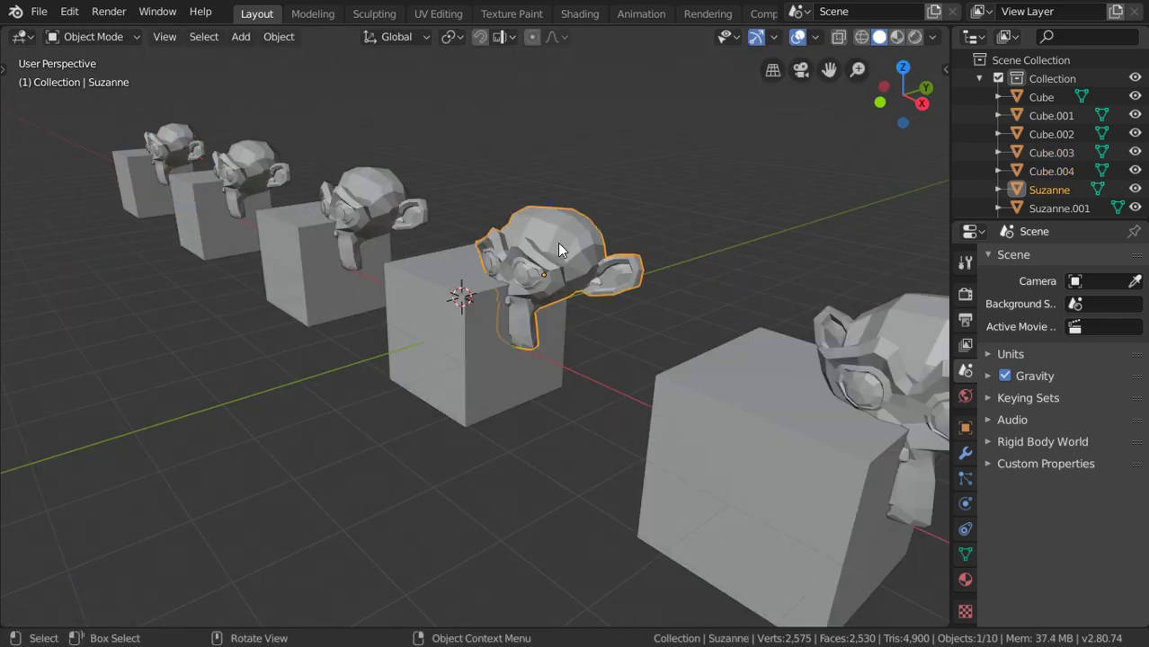
pyautogui.scroll(3, 566, 253)
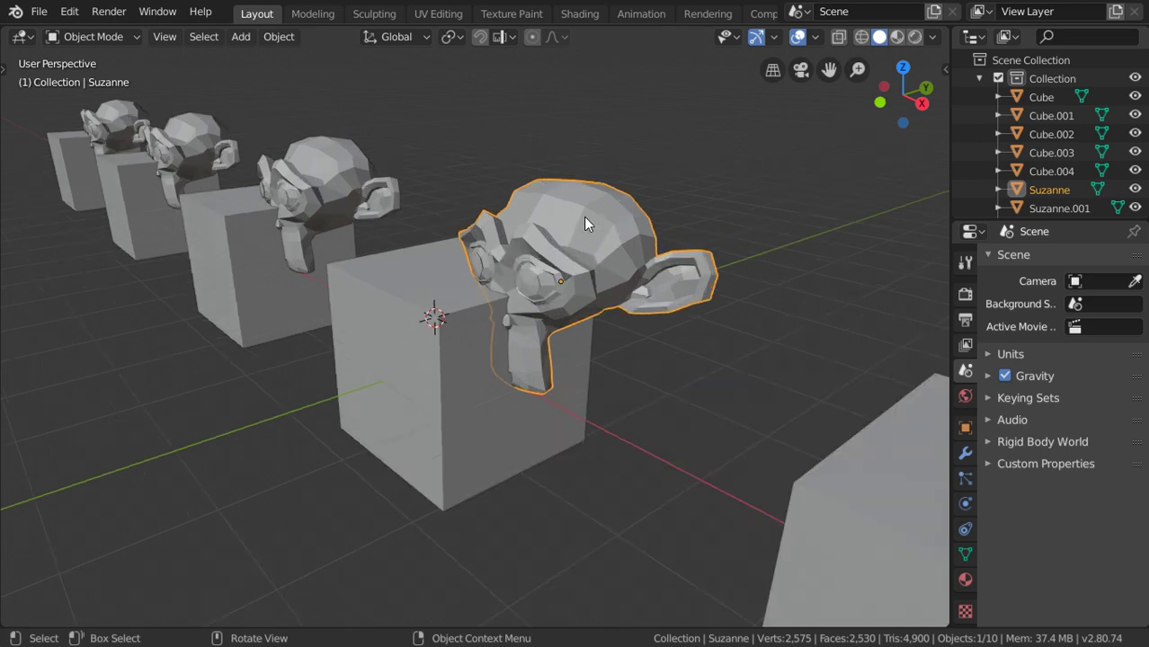
pyautogui.keyDown('shift'); pyautogui.click(456, 310); pyautogui.keyUp('shift')
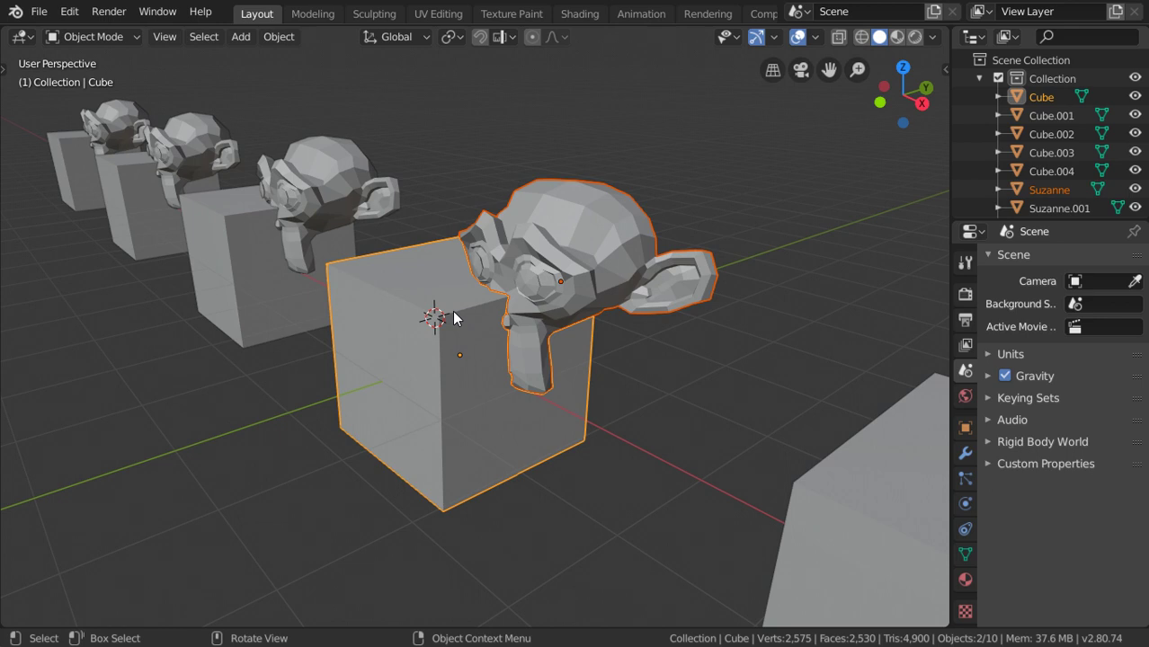
# Step: Run Bool Tool Difference to carve the monkey out of the front cube, then frame all objects
pyautogui.press('F3')
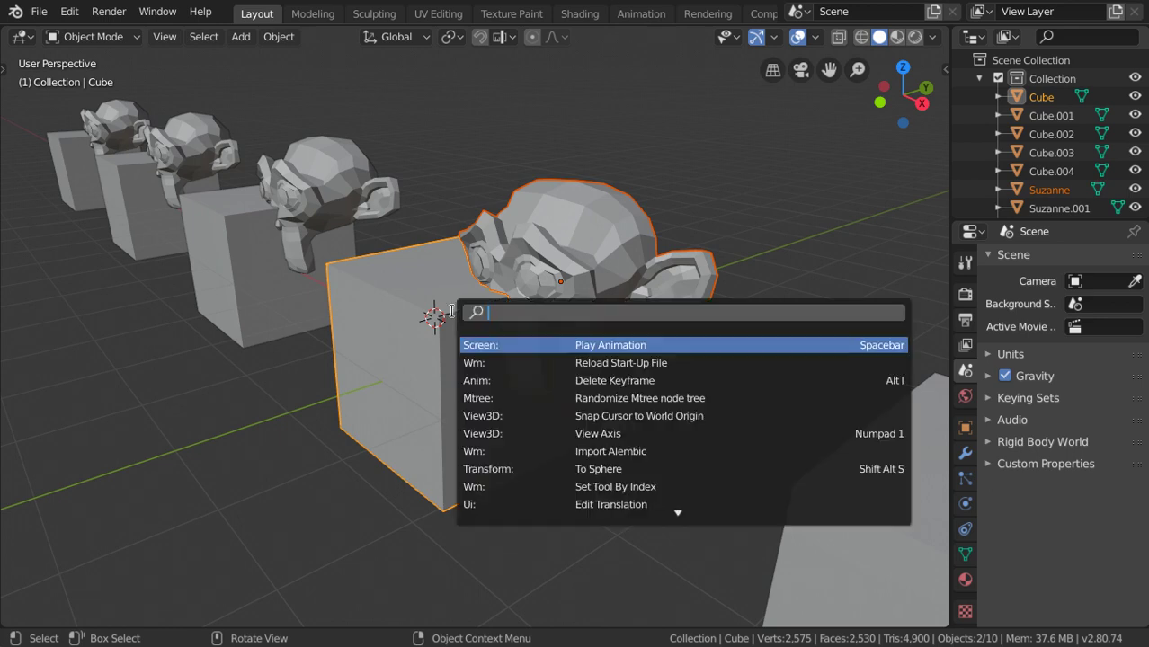
pyautogui.write('bool')
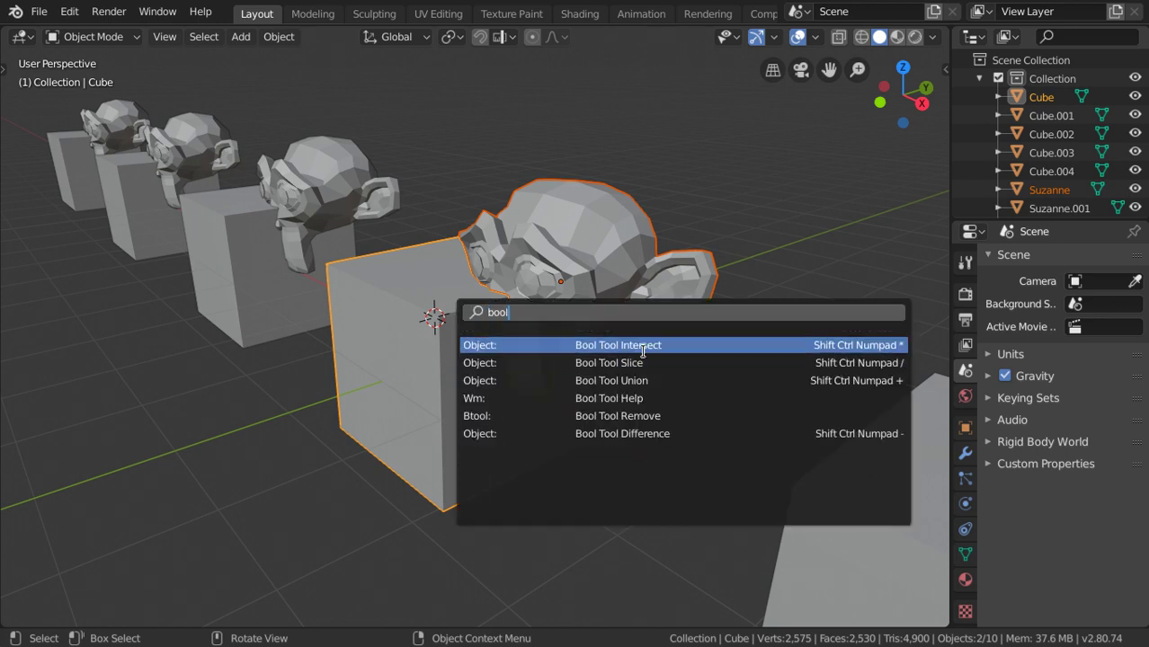
pyautogui.click(659, 427)
pyautogui.moveTo(586, 346)
pyautogui.mouseDown(button='middle')
pyautogui.moveTo(512, 341)
pyautogui.moveTo(552, 337)
pyautogui.moveTo(606, 232)
pyautogui.mouseUp(button='middle')
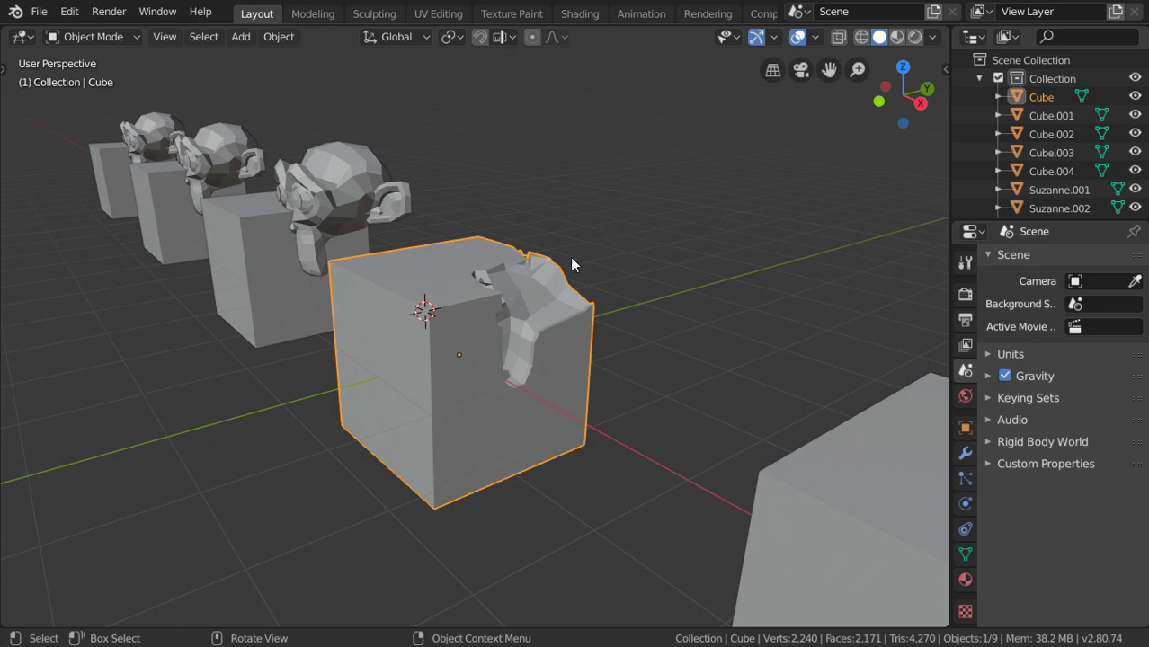
pyautogui.press('Home')
# Step: Select Cube.001 with Suzanne.001 active and apply Bool Tool Difference
pyautogui.click(560, 336)
pyautogui.keyDown('shift'); pyautogui.click(748, 271); pyautogui.keyUp('shift')
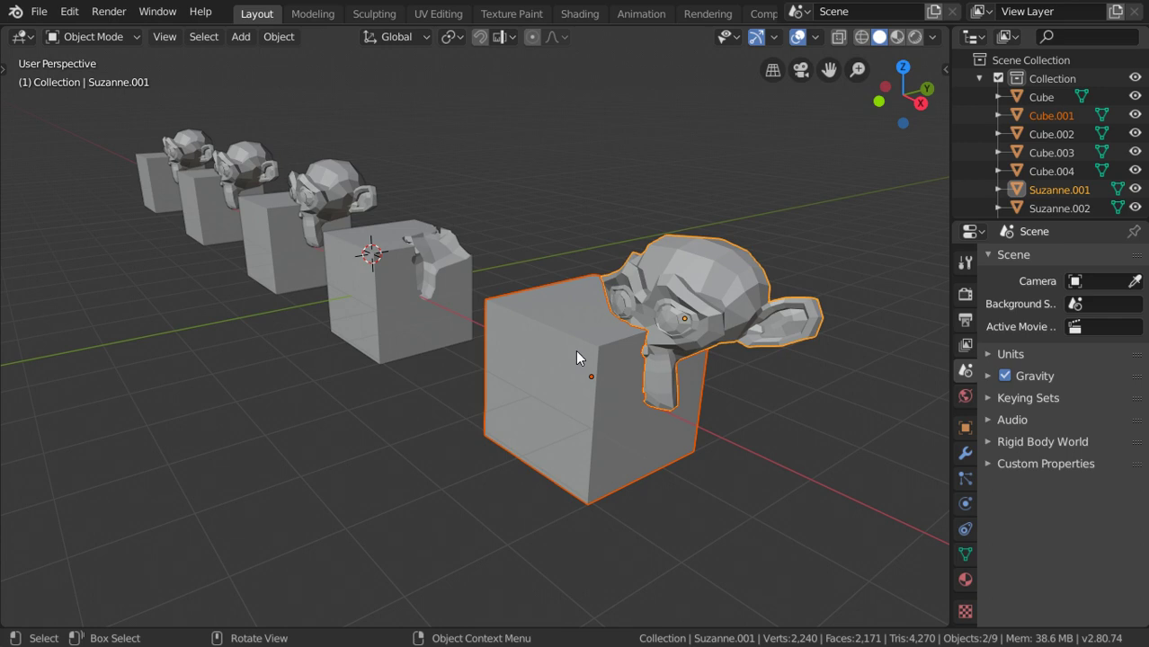
pyautogui.press('F3')
pyautogui.write('Bool Tool Differenc')
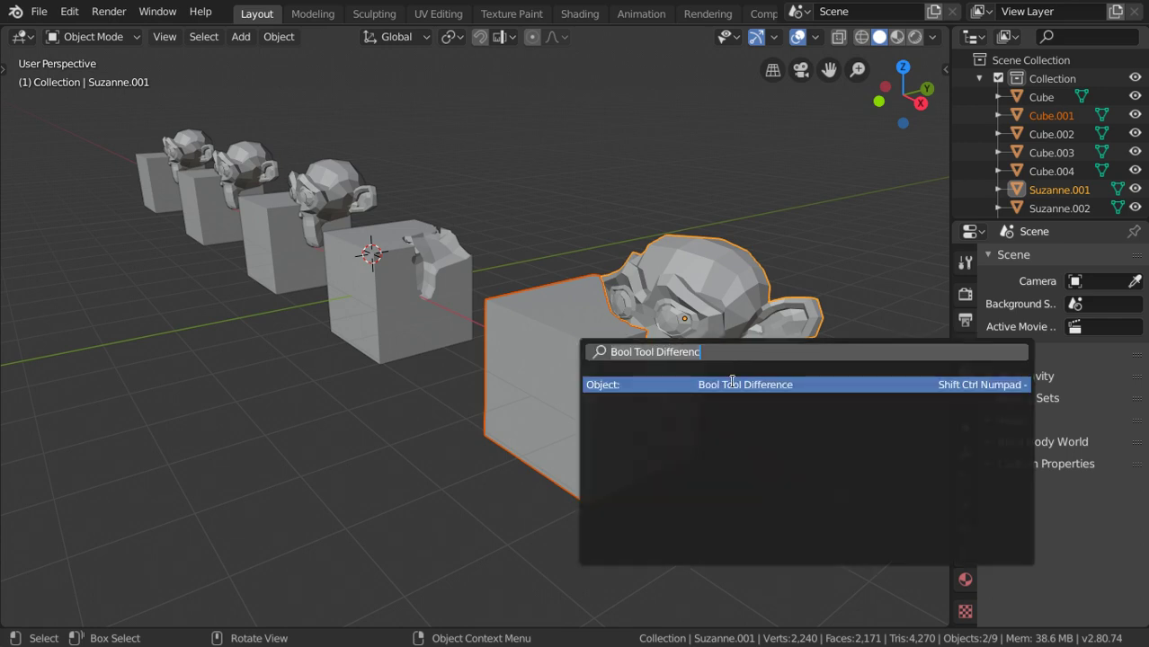
pyautogui.click(733, 381)
# Step: Inspect the trimmed monkey and select the carved front cube
pyautogui.moveTo(641, 345)
pyautogui.mouseDown(button='middle')
pyautogui.moveTo(746, 276)
pyautogui.moveTo(692, 288)
pyautogui.moveTo(731, 252)
pyautogui.moveTo(657, 357)
pyautogui.moveTo(580, 415)
pyautogui.moveTo(610, 393)
pyautogui.moveTo(486, 278)
pyautogui.moveTo(596, 381)
pyautogui.moveTo(569, 352)
pyautogui.moveTo(572, 424)
pyautogui.moveTo(521, 468)
pyautogui.moveTo(476, 482)
pyautogui.mouseUp(button='middle')
pyautogui.scroll(-5, 485, 285)
pyautogui.scroll(3, 481, 295)
pyautogui.click(501, 309)
# Step: In Edit Mode, select the whole carved cube and merge its vertices by distance
pyautogui.press('Tab')
pyautogui.scroll(-5, 545, 406)
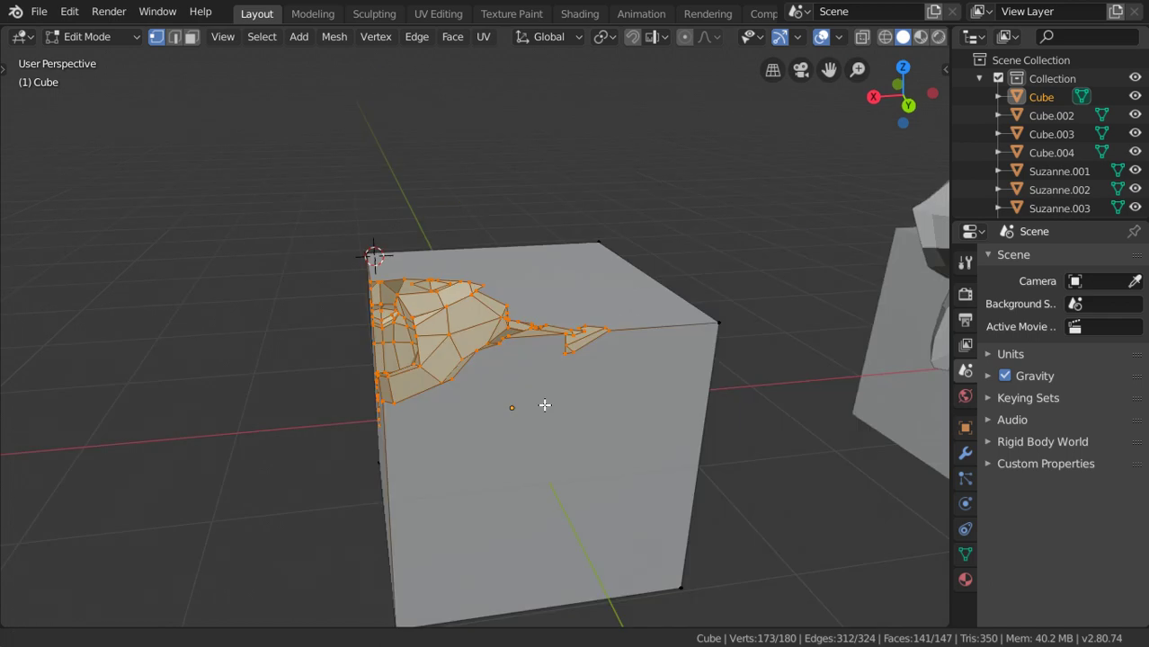
pyautogui.scroll(4, 545, 406)
pyautogui.click(674, 404)
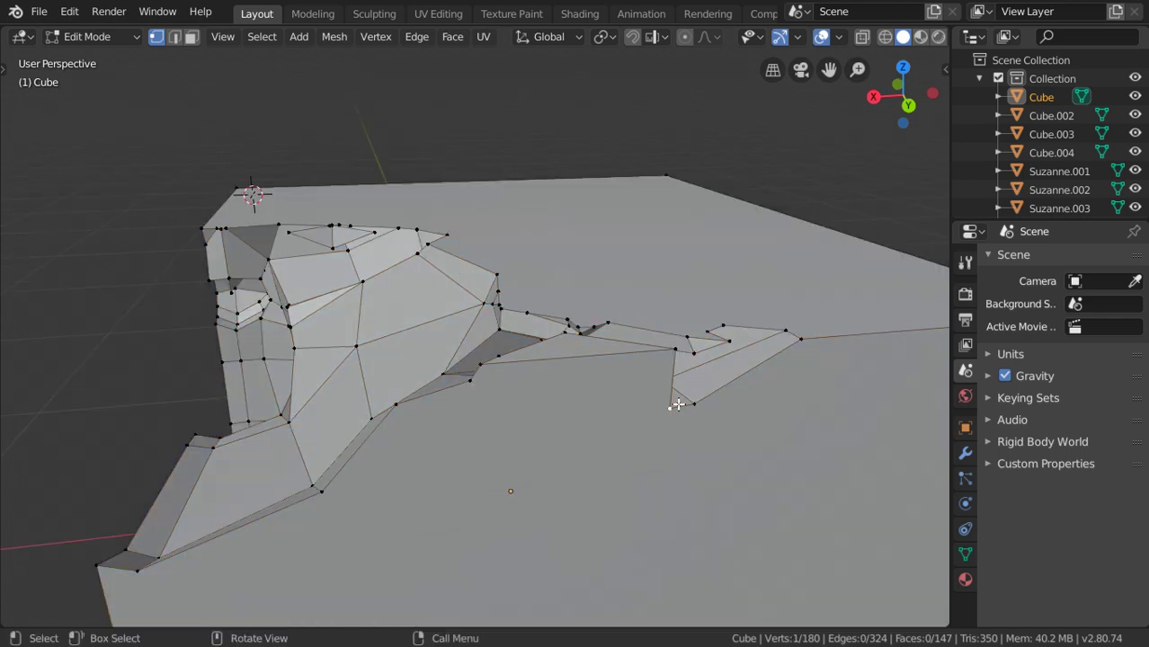
pyautogui.press('a')
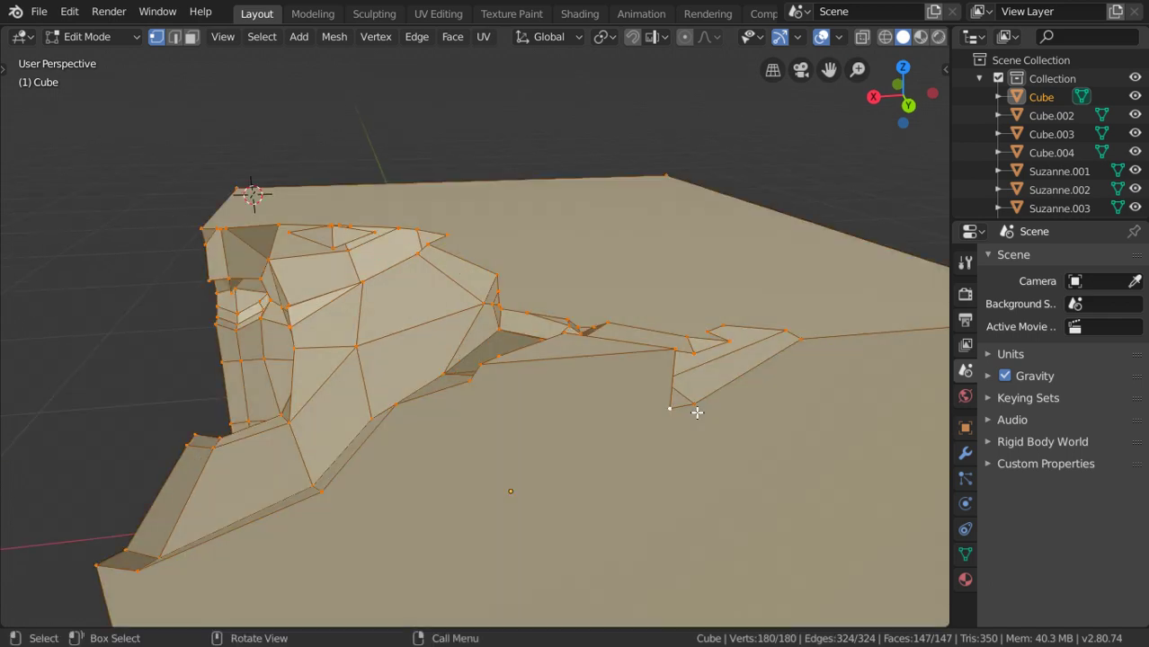
pyautogui.hotkey('alt', 'm')
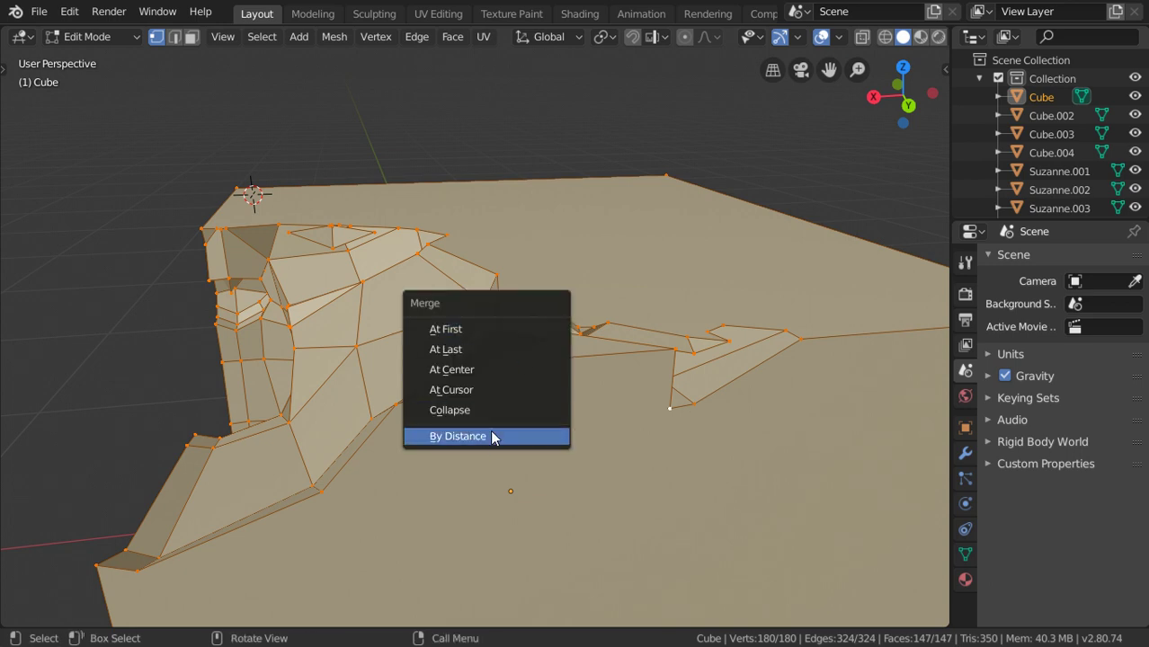
pyautogui.click(496, 441)
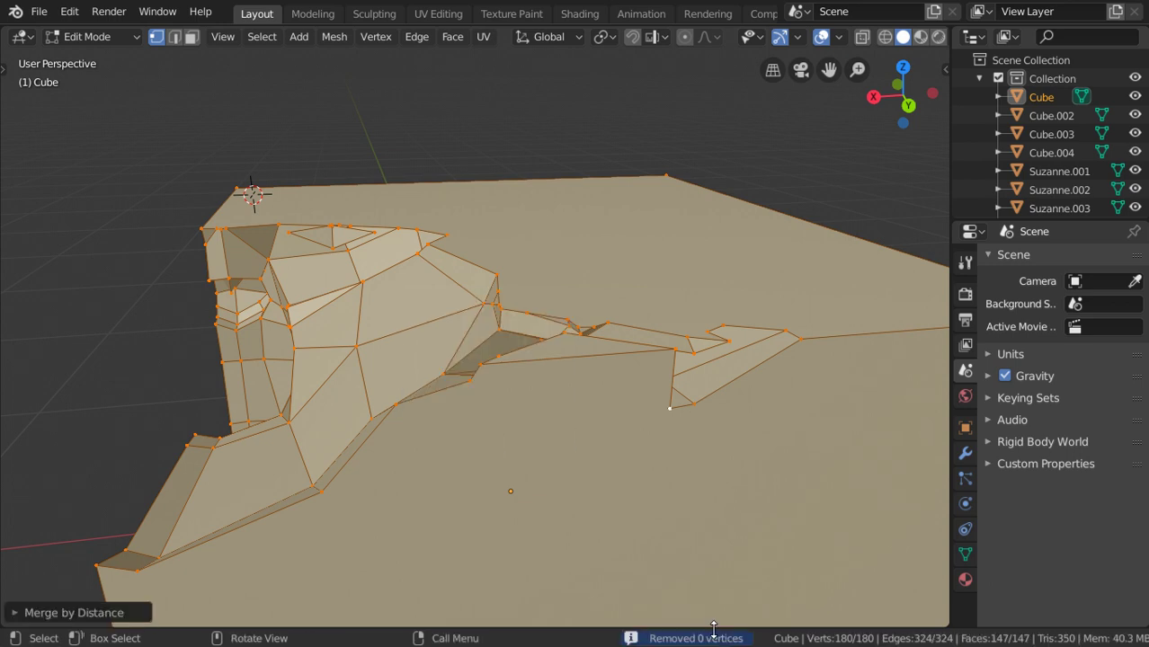
# Step: Triangulate all the cube's faces with Ctrl+T, giving 349 triangles
pyautogui.moveTo(710, 593)
pyautogui.mouseDown(button='middle')
pyautogui.moveTo(473, 381)
pyautogui.moveTo(526, 364)
pyautogui.mouseUp(button='middle')
pyautogui.scroll(2, 527, 364)
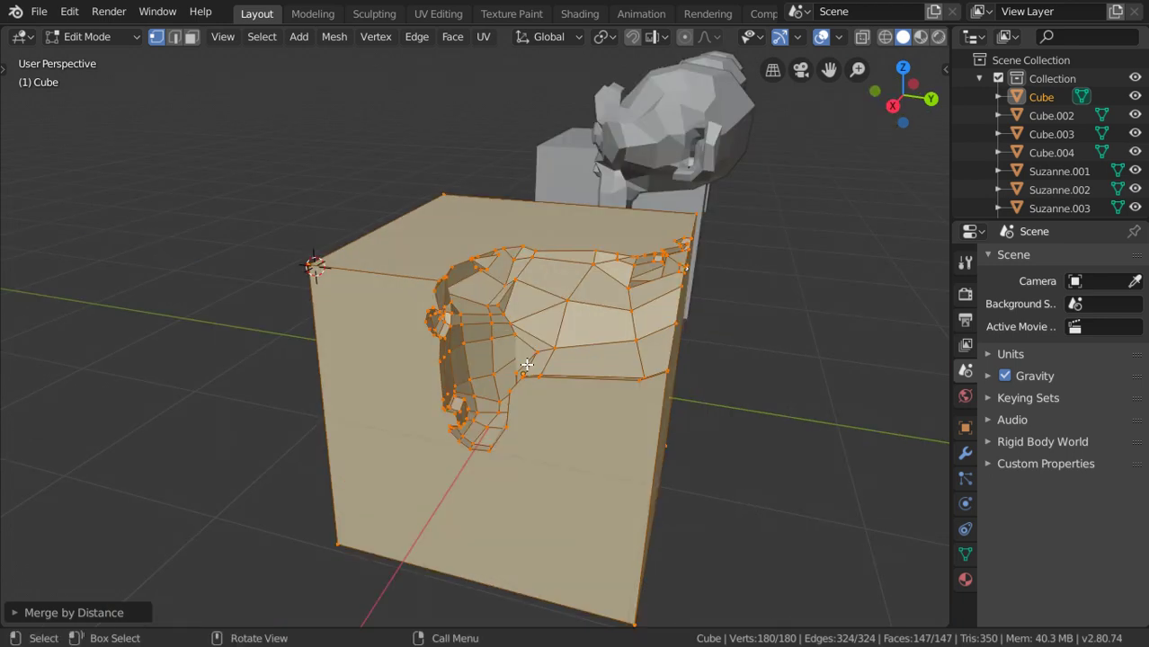
pyautogui.scroll(-1, 526, 364)
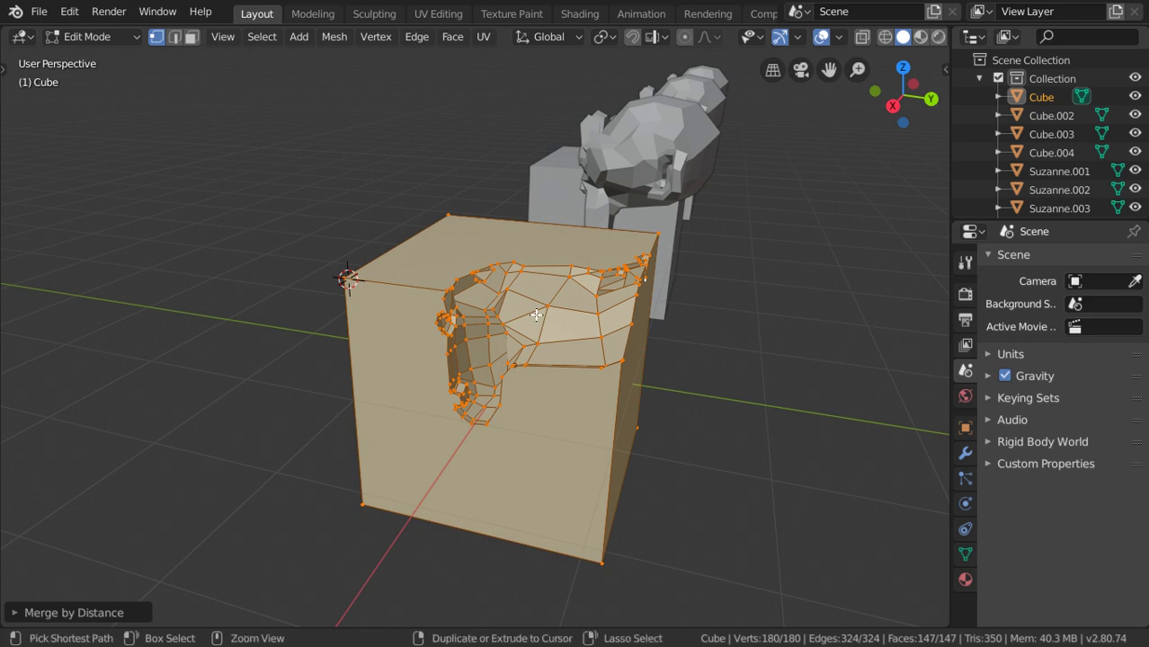
pyautogui.hotkey('ctrl', 't')
pyautogui.moveTo(542, 396)
pyautogui.mouseDown(button='middle')
pyautogui.moveTo(505, 322)
pyautogui.moveTo(590, 336)
pyautogui.mouseUp(button='middle')
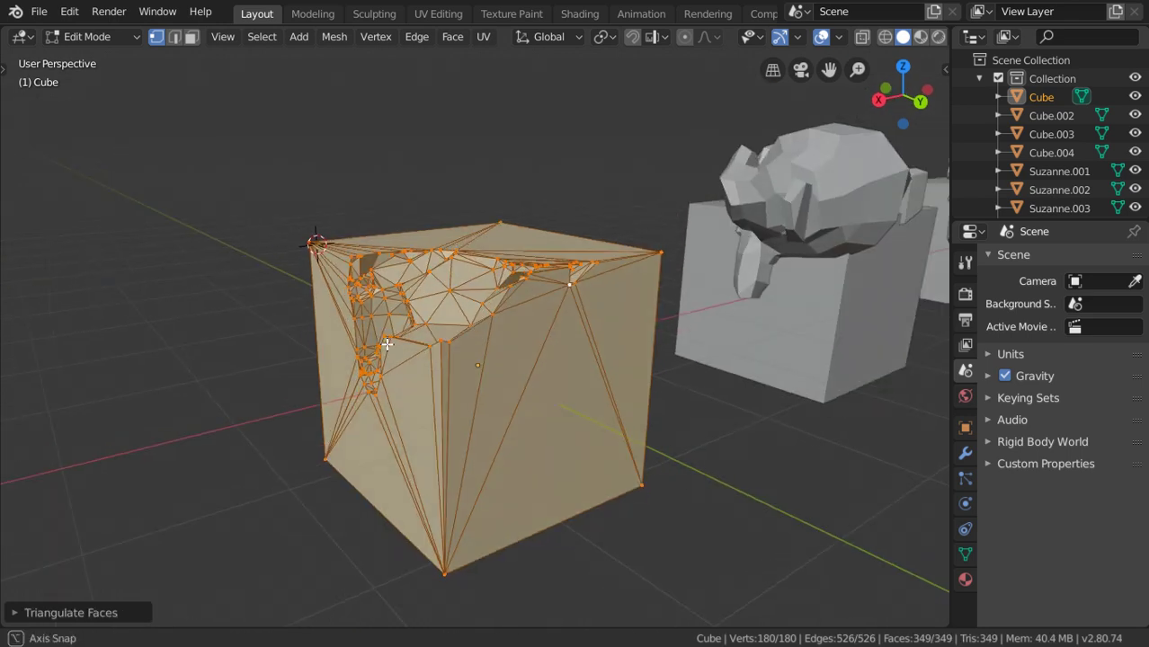
pyautogui.moveTo(541, 367)
pyautogui.mouseDown(button='middle')
pyautogui.moveTo(575, 342)
pyautogui.moveTo(669, 345)
pyautogui.moveTo(444, 376)
pyautogui.moveTo(505, 380)
pyautogui.moveTo(406, 369)
pyautogui.moveTo(477, 320)
pyautogui.moveTo(506, 350)
pyautogui.moveTo(391, 366)
pyautogui.moveTo(642, 347)
pyautogui.moveTo(569, 317)
pyautogui.moveTo(434, 290)
pyautogui.moveTo(451, 296)
pyautogui.mouseUp(button='middle')
# Step: Return to Object Mode and select Suzanne.002, with Cube.002 as the active object
pyautogui.press('Tab')
pyautogui.scroll(4, 539, 376)
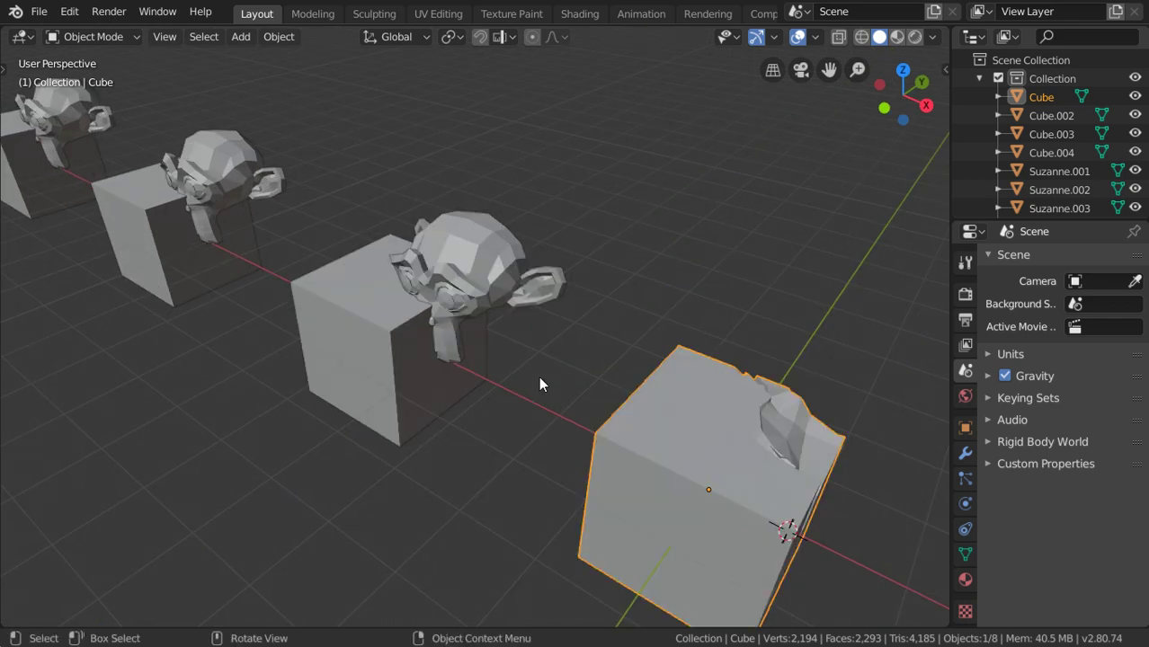
pyautogui.scroll(3, 509, 238)
pyautogui.scroll(1, 509, 237)
pyautogui.click(509, 237)
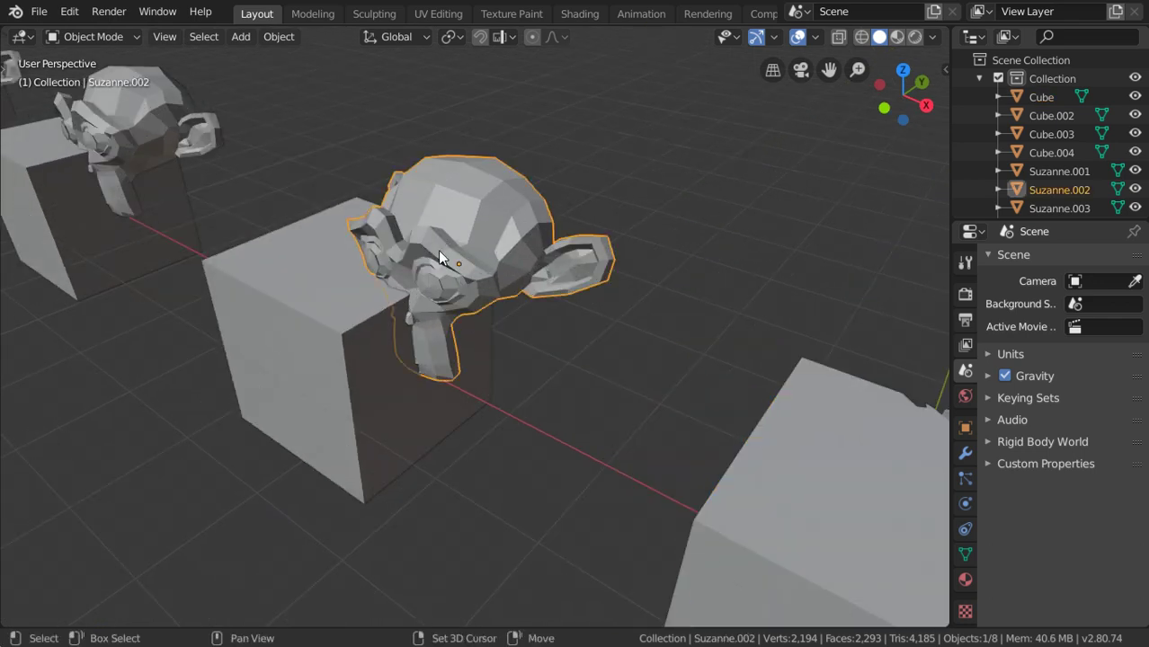
pyautogui.keyDown('shift'); pyautogui.click(350, 318); pyautogui.keyUp('shift')
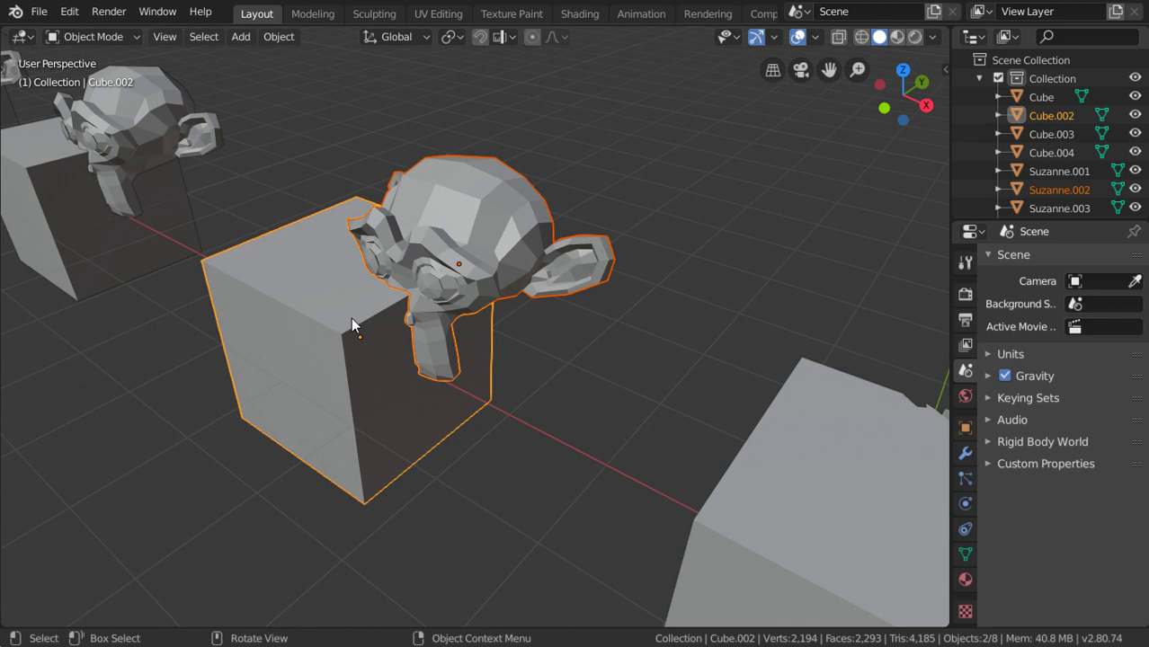
# Step: Apply Bool Tool Slice so Cube.002 is split along the monkey's shape
pyautogui.press('F3')
pyautogui.write('b')
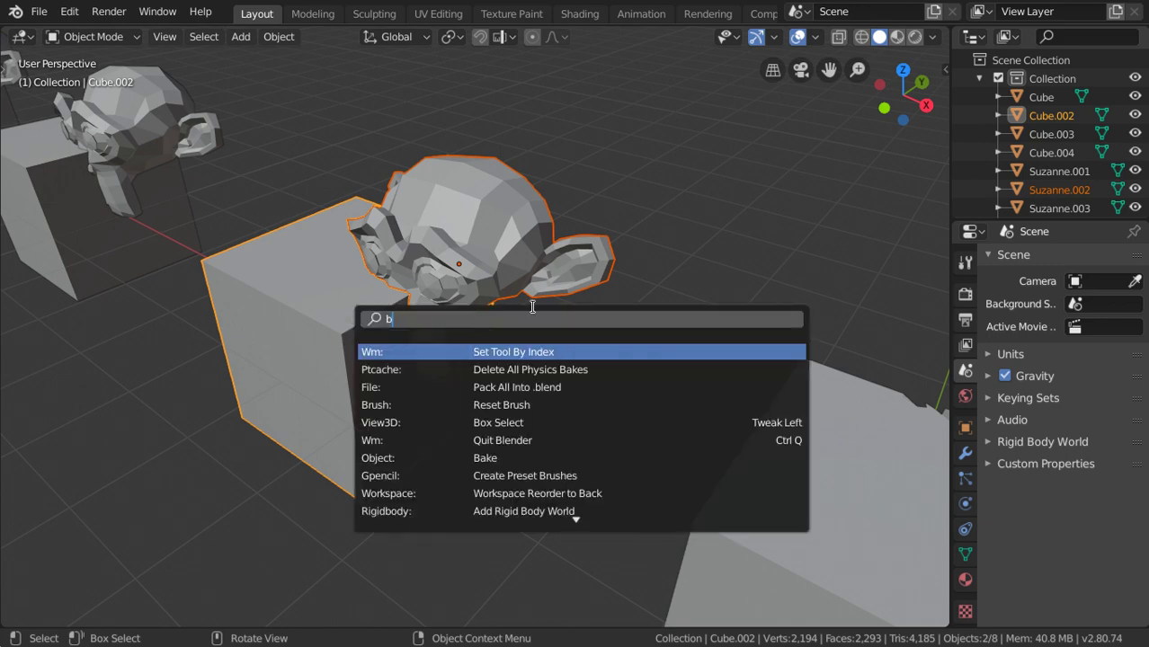
pyautogui.write('ool')
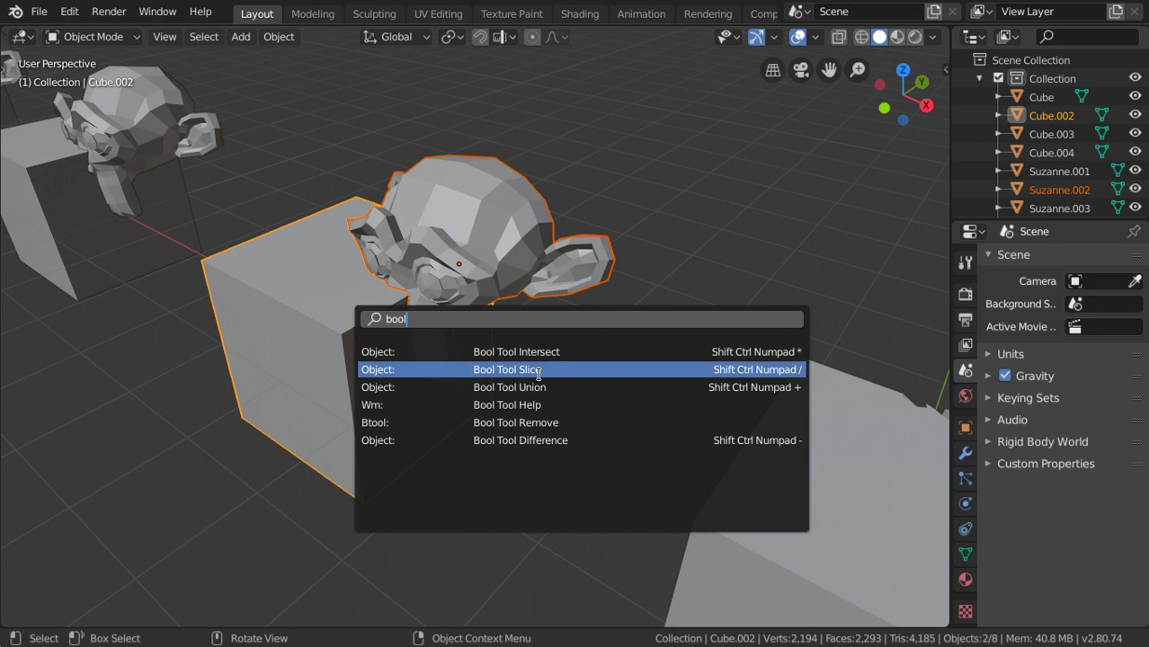
pyautogui.click(539, 379)
pyautogui.moveTo(429, 278)
pyautogui.mouseDown(button='middle')
pyautogui.moveTo(436, 272)
pyautogui.moveTo(342, 369)
pyautogui.mouseUp(button='middle')
pyautogui.press('Tab')
pyautogui.press('a')
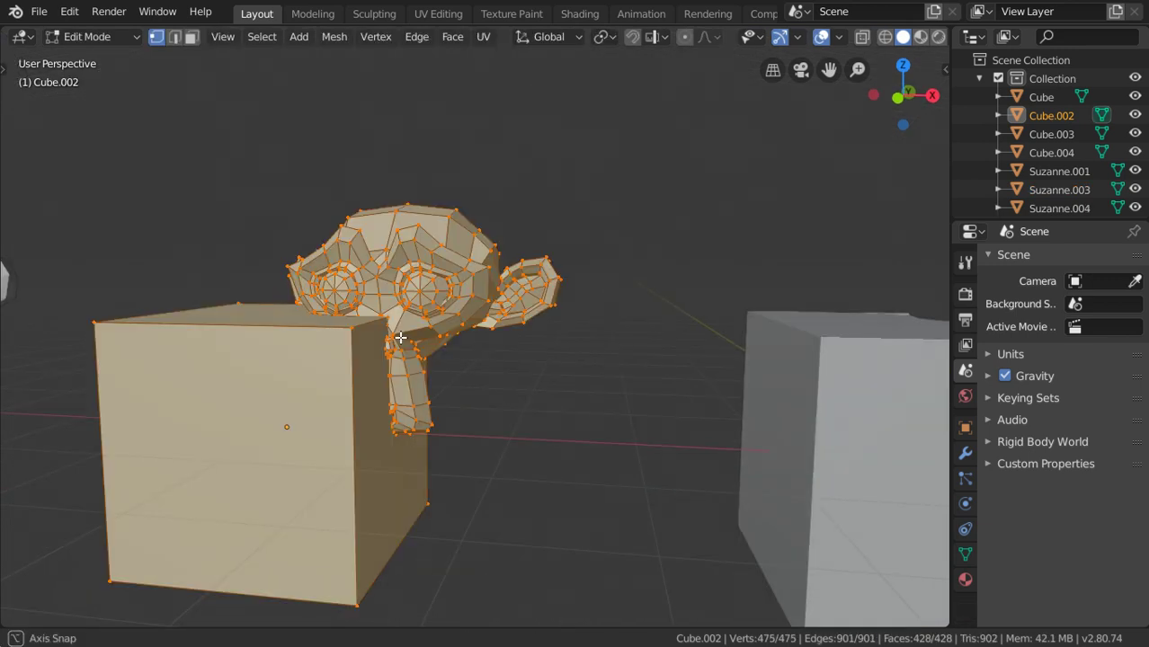
pyautogui.moveTo(397, 334); pyautogui.dragTo(464, 253, button='middle')
pyautogui.click(551, 117)
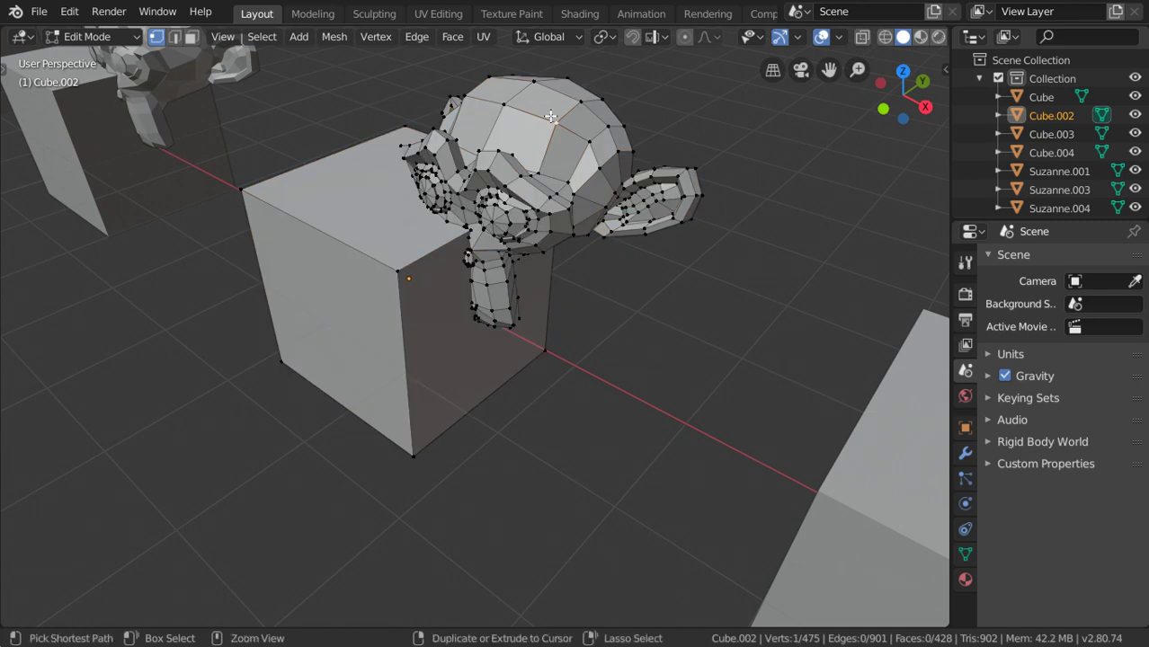
pyautogui.hotkey('ctrl', 'l')
pyautogui.moveTo(551, 117)
pyautogui.mouseDown(button='middle')
pyautogui.moveTo(488, 197)
pyautogui.moveTo(400, 250)
pyautogui.mouseUp(button='middle')
pyautogui.scroll(2, 488, 197)
pyautogui.click(400, 251)
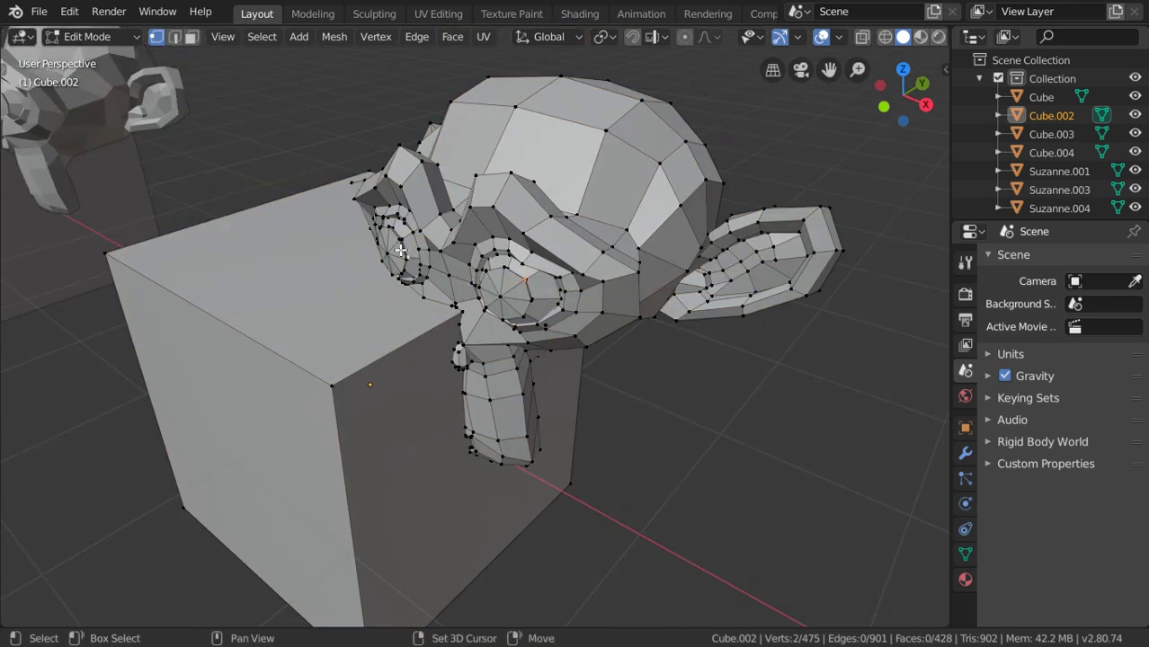
pyautogui.hotkey('ctrl', 'l')
pyautogui.press('h')
pyautogui.moveTo(401, 251)
pyautogui.mouseDown(button='middle')
pyautogui.moveTo(440, 207)
pyautogui.moveTo(555, 180)
pyautogui.moveTo(444, 365)
pyautogui.mouseUp(button='middle')
pyautogui.hotkey('alt', 'h')
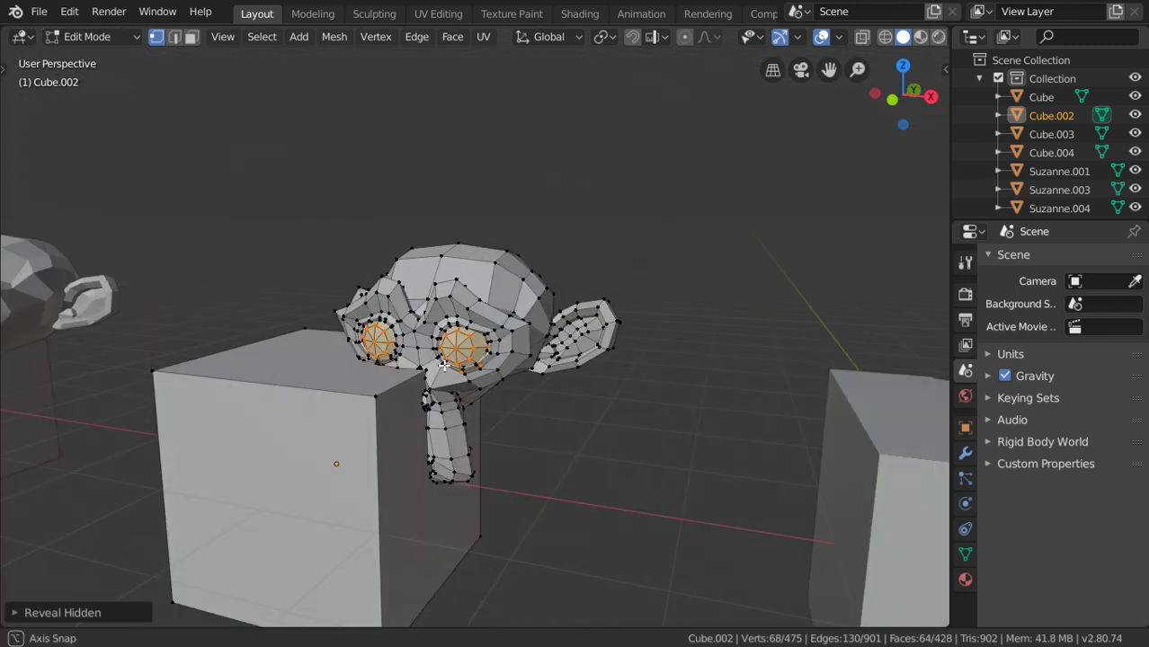
pyautogui.press('Tab')
pyautogui.moveTo(209, 300)
pyautogui.mouseDown(button='middle')
pyautogui.moveTo(334, 343)
pyautogui.moveTo(417, 297)
pyautogui.mouseUp(button='middle')
pyautogui.click(417, 297)
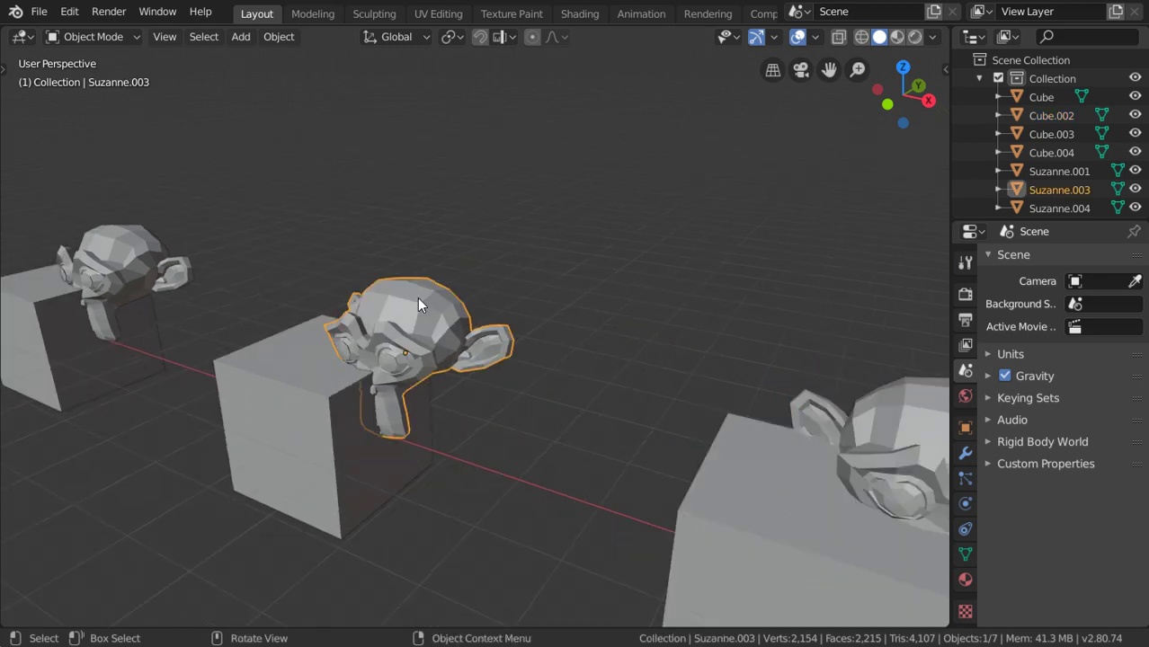
# Step: Smooth Suzanne.003 with subdivision, then add Cube.003 to the selection as active
pyautogui.press('Tab')
pyautogui.rightClick(320, 208)
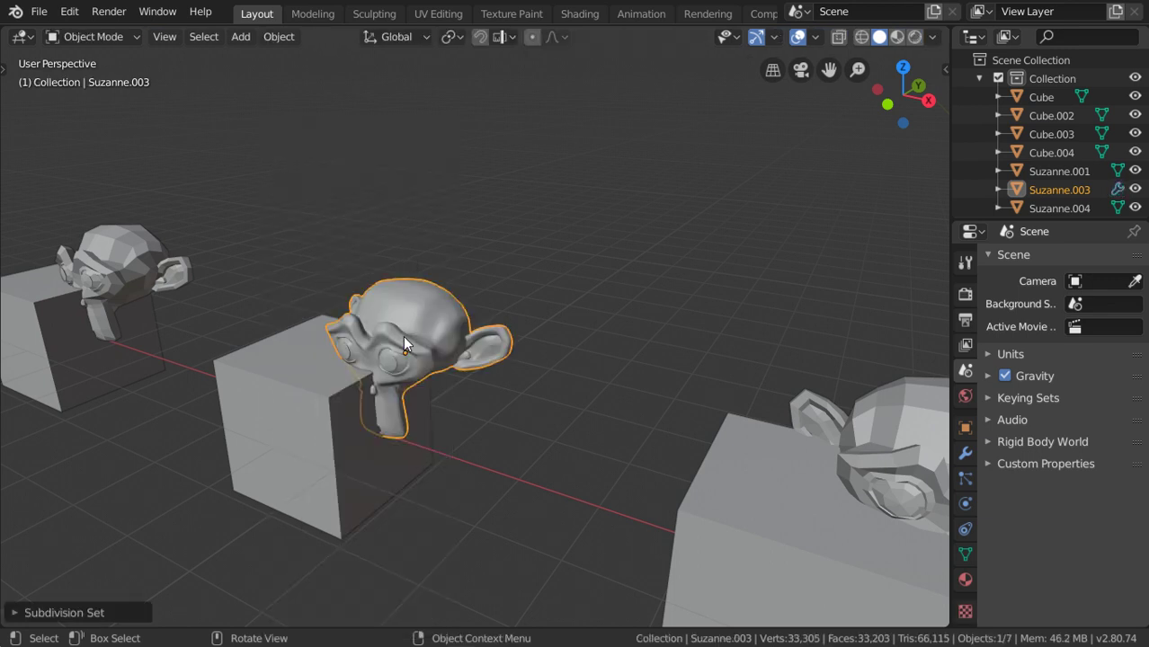
pyautogui.scroll(2, 312, 370)
pyautogui.keyDown('shift'); pyautogui.click(278, 409); pyautogui.keyUp('shift')
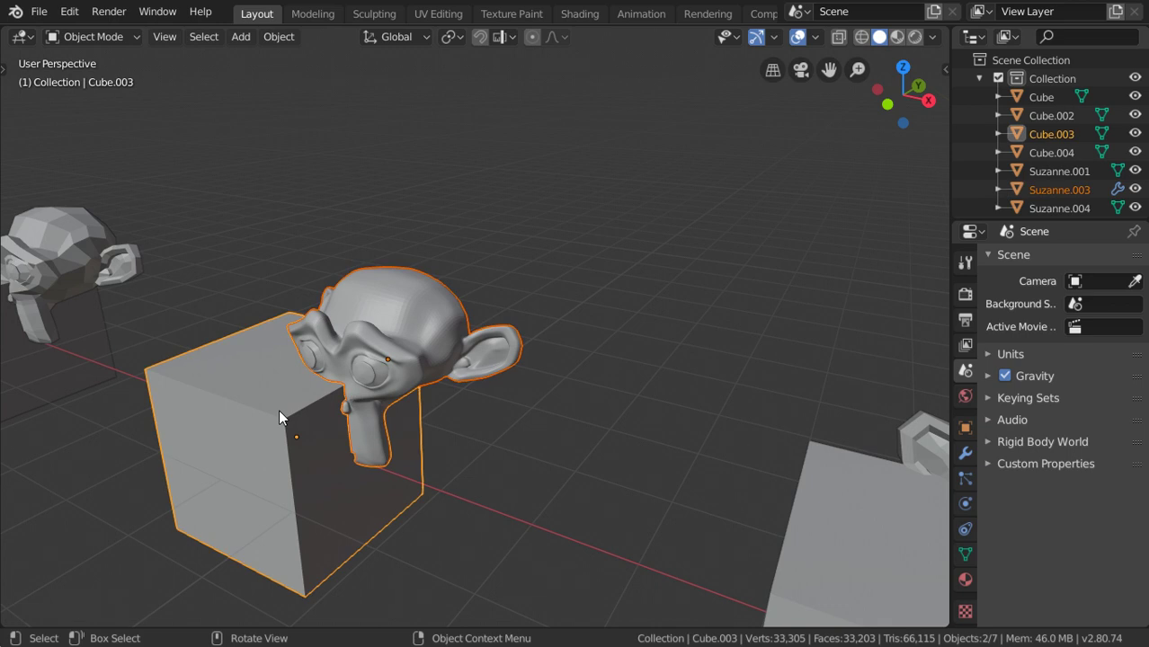
pyautogui.press('F3')
# Step: Apply Bool Tool Difference to cut the smoothed Suzanne.003 out of Cube.003
pyautogui.write('bool')
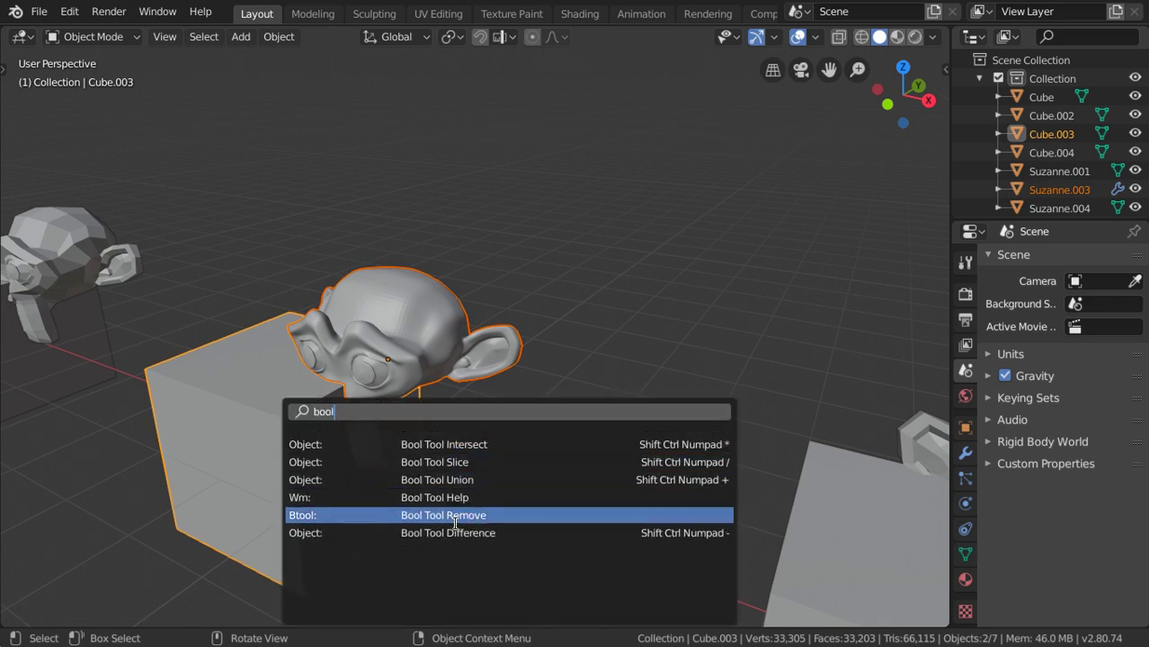
pyautogui.click(449, 533)
pyautogui.moveTo(306, 441)
pyautogui.mouseDown(button='middle')
pyautogui.moveTo(563, 429)
pyautogui.moveTo(555, 444)
pyautogui.moveTo(821, 462)
pyautogui.moveTo(727, 387)
pyautogui.mouseUp(button='middle')
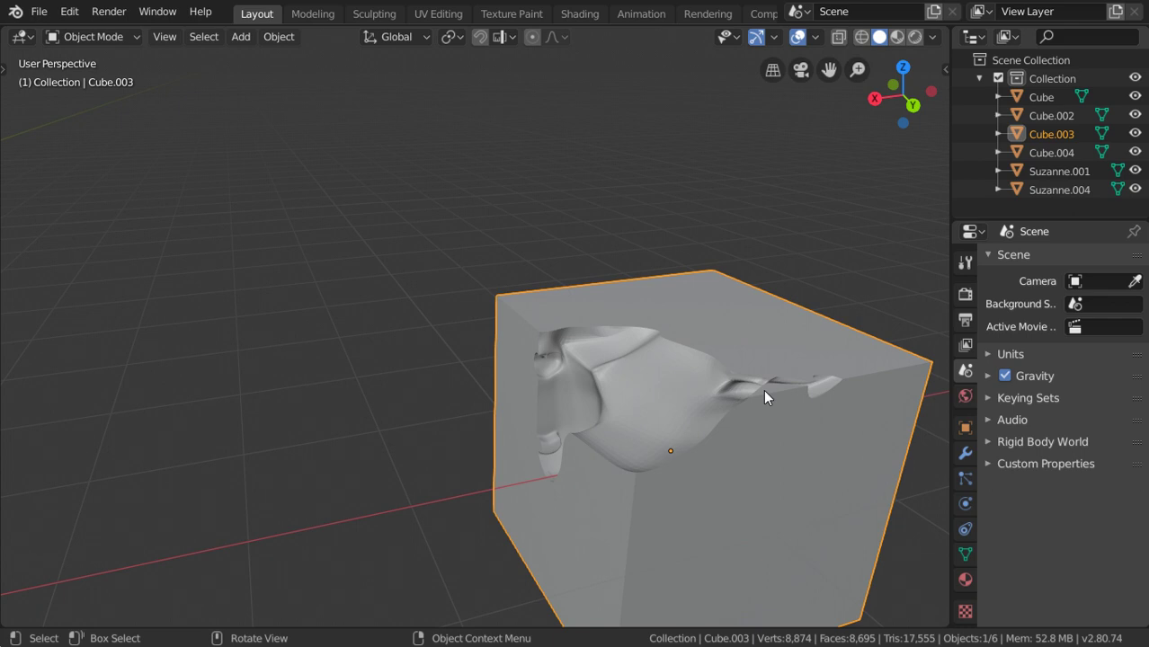
# Step: Merge Cube.003's vertices by distance in Edit Mode, which removes no vertices
pyautogui.press('Tab')
pyautogui.moveTo(569, 428)
pyautogui.mouseDown(button='middle')
pyautogui.moveTo(542, 411)
pyautogui.moveTo(455, 407)
pyautogui.moveTo(464, 446)
pyautogui.mouseUp(button='middle')
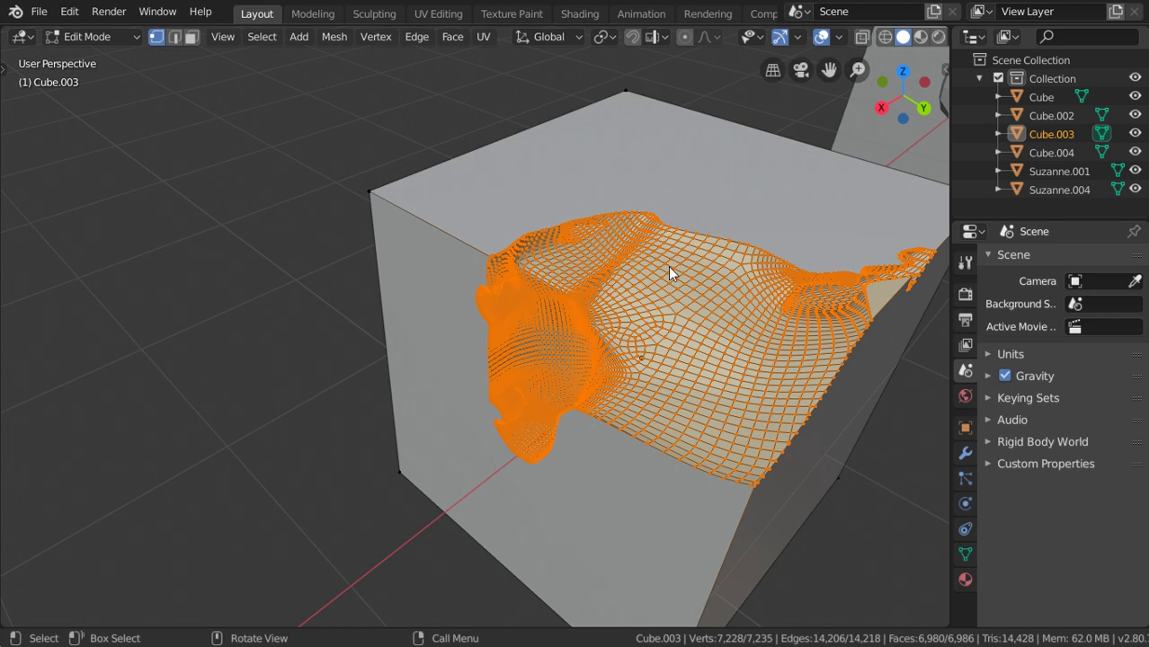
pyautogui.press('Tab')
pyautogui.moveTo(670, 305)
pyautogui.mouseDown(button='middle')
pyautogui.moveTo(663, 388)
pyautogui.moveTo(591, 384)
pyautogui.moveTo(626, 366)
pyautogui.moveTo(505, 350)
pyautogui.mouseUp(button='middle')
pyautogui.press('Tab')
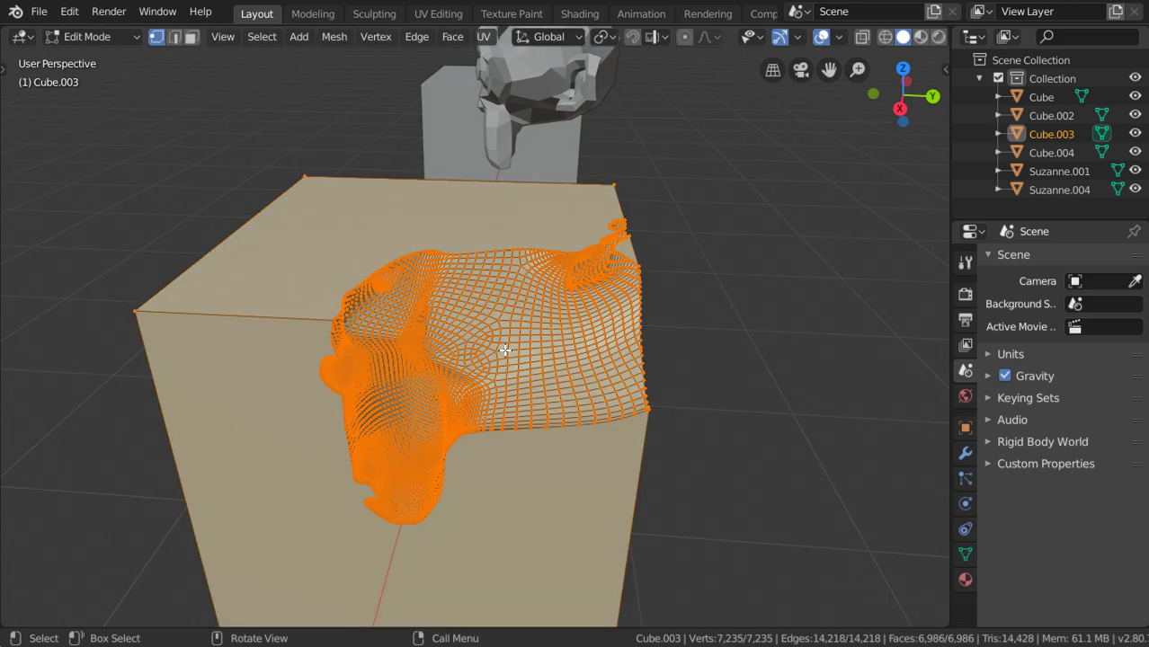
pyautogui.press('m')
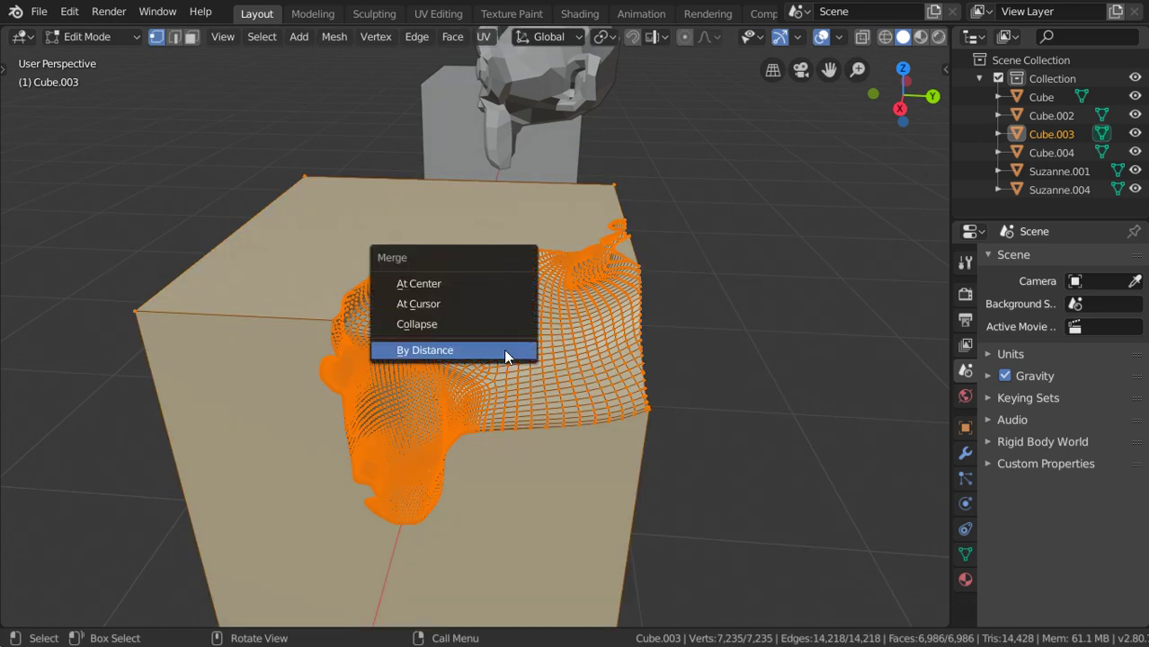
pyautogui.click(505, 349)
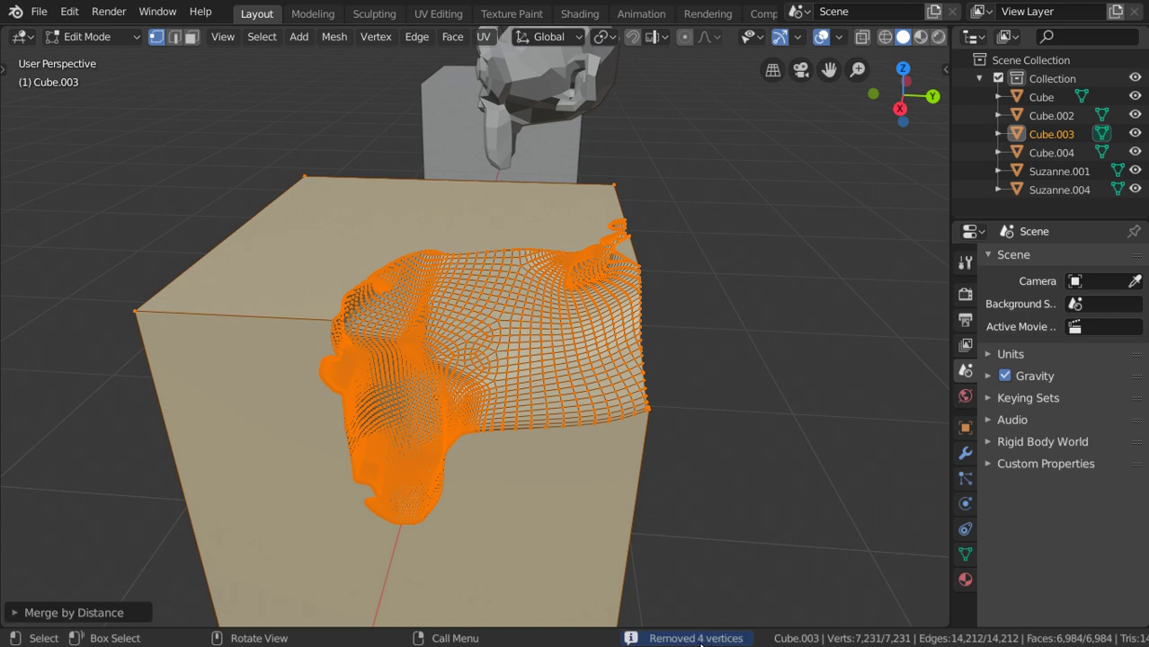
pyautogui.moveTo(700, 643); pyautogui.dragTo(597, 381, button='middle')
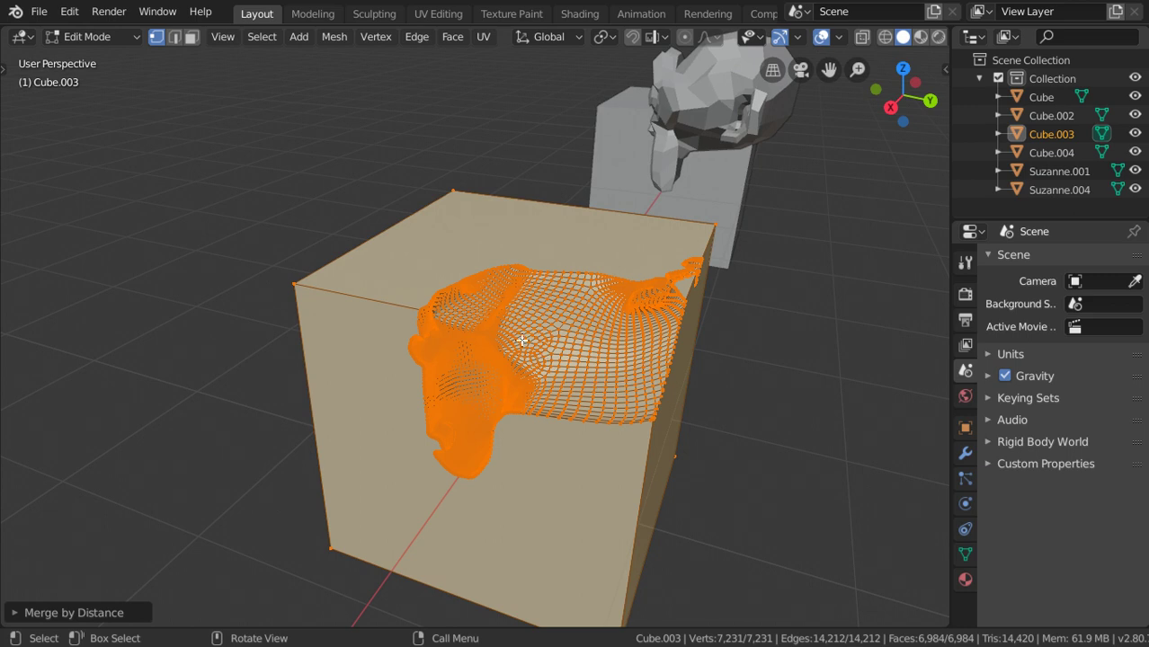
pyautogui.press('Tab')
pyautogui.press('m')
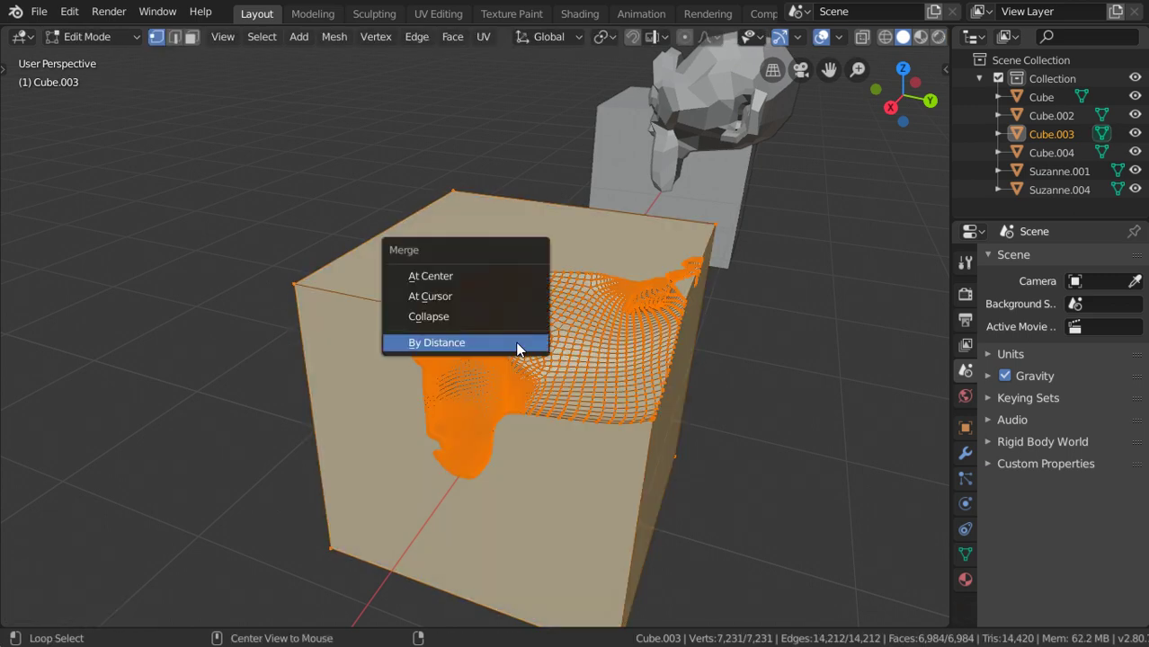
pyautogui.click(514, 342)
pyautogui.press('Tab')
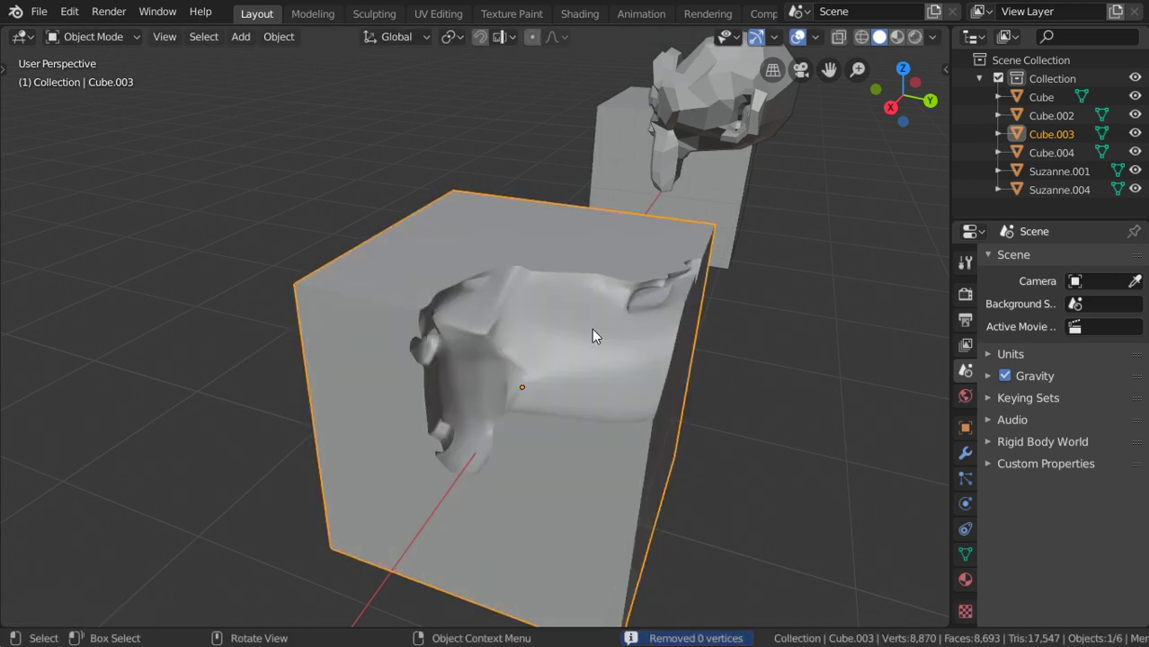
# Step: Triangulate all of Cube.003's faces, giving 14,420 faces
pyautogui.press('Tab')
pyautogui.hotkey('ctrl', 't')
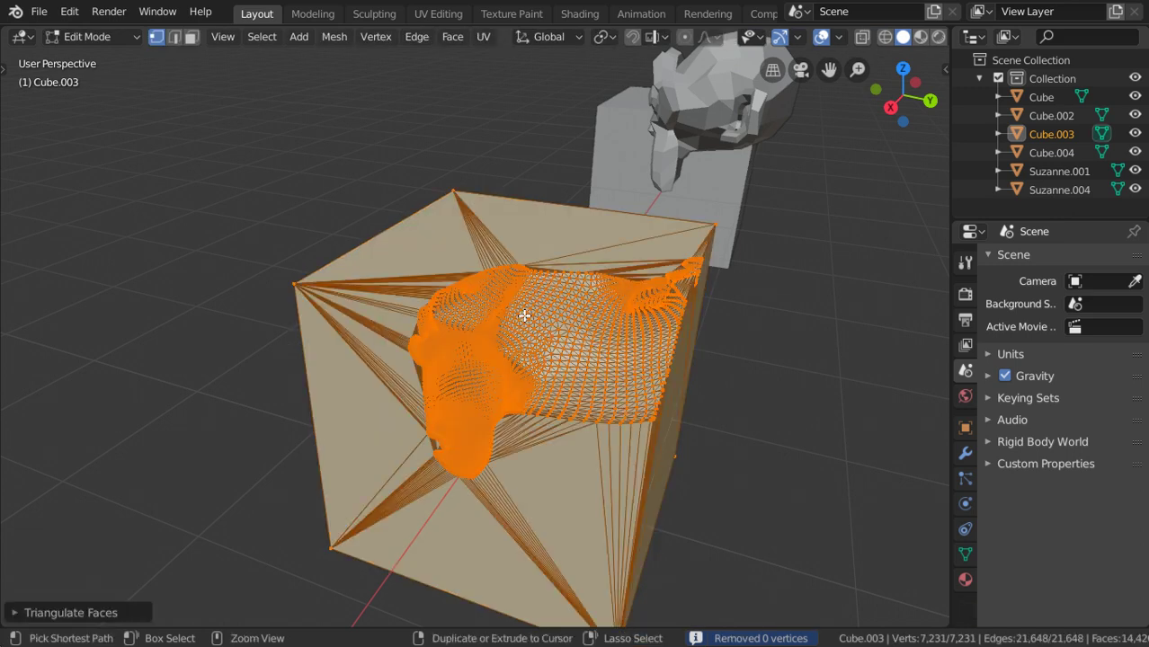
pyautogui.moveTo(382, 383)
pyautogui.mouseDown(button='middle')
pyautogui.moveTo(622, 372)
pyautogui.moveTo(440, 398)
pyautogui.mouseUp(button='middle')
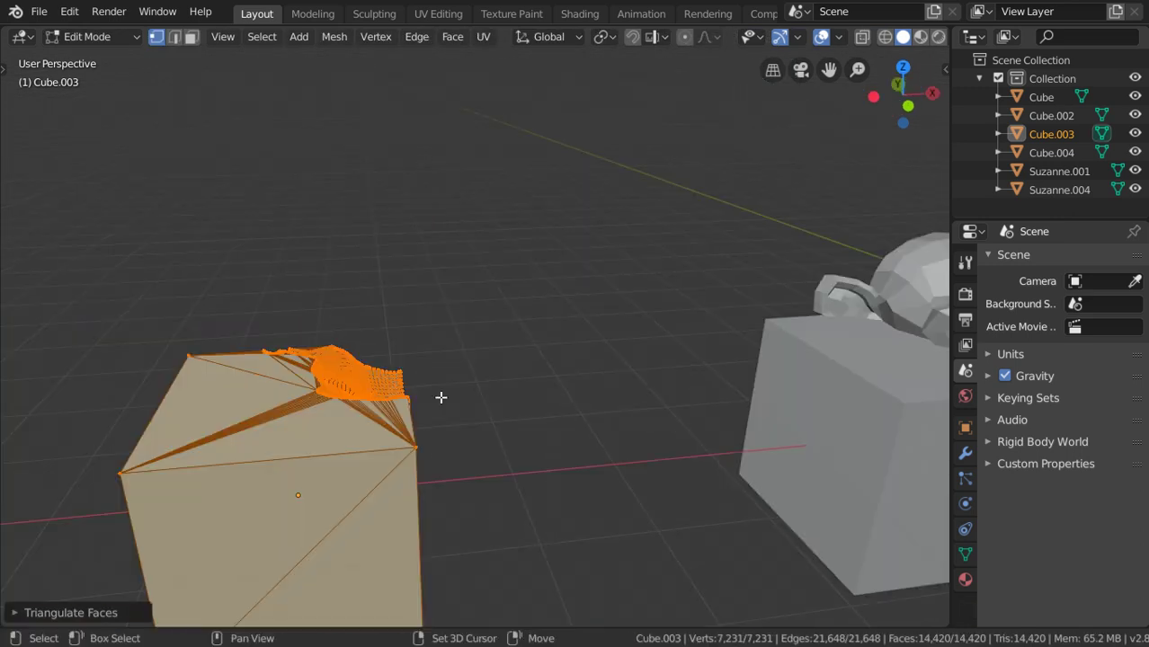
pyautogui.scroll(-5, 441, 397)
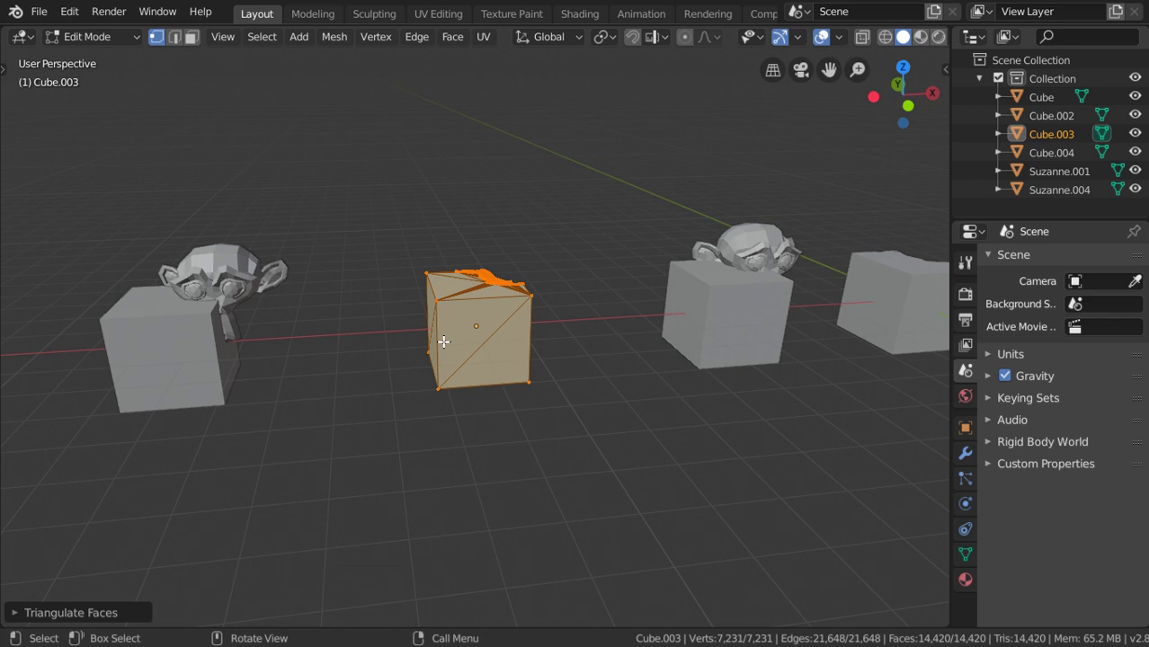
pyautogui.press('Tab')
# Step: Select the Suzanne.004 monkey head and frame it in the view
pyautogui.moveTo(358, 337); pyautogui.dragTo(514, 395, button='middle')
pyautogui.click(521, 262)
pyautogui.press('KP_Decimal')
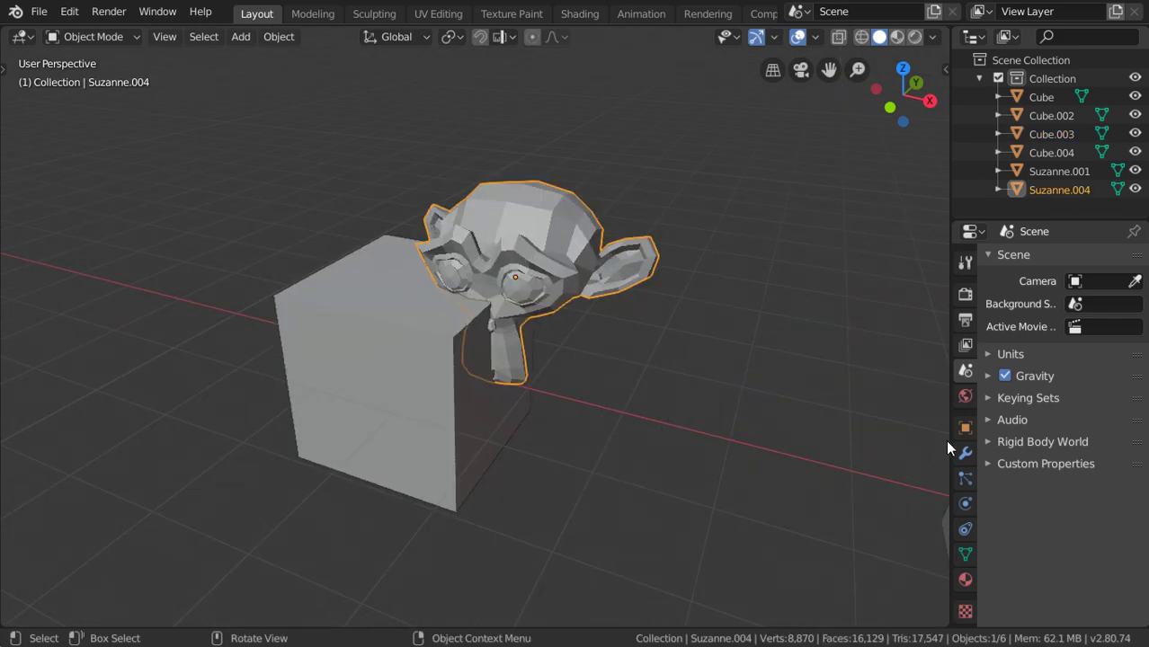
# Step: Give Cube.004 a Boolean modifier in Difference mode, using Suzanne.004 as the cutter
pyautogui.moveTo(948, 442)
pyautogui.mouseDown()
pyautogui.moveTo(875, 361)
pyautogui.moveTo(804, 361)
pyautogui.mouseUp()
pyautogui.click(850, 453)
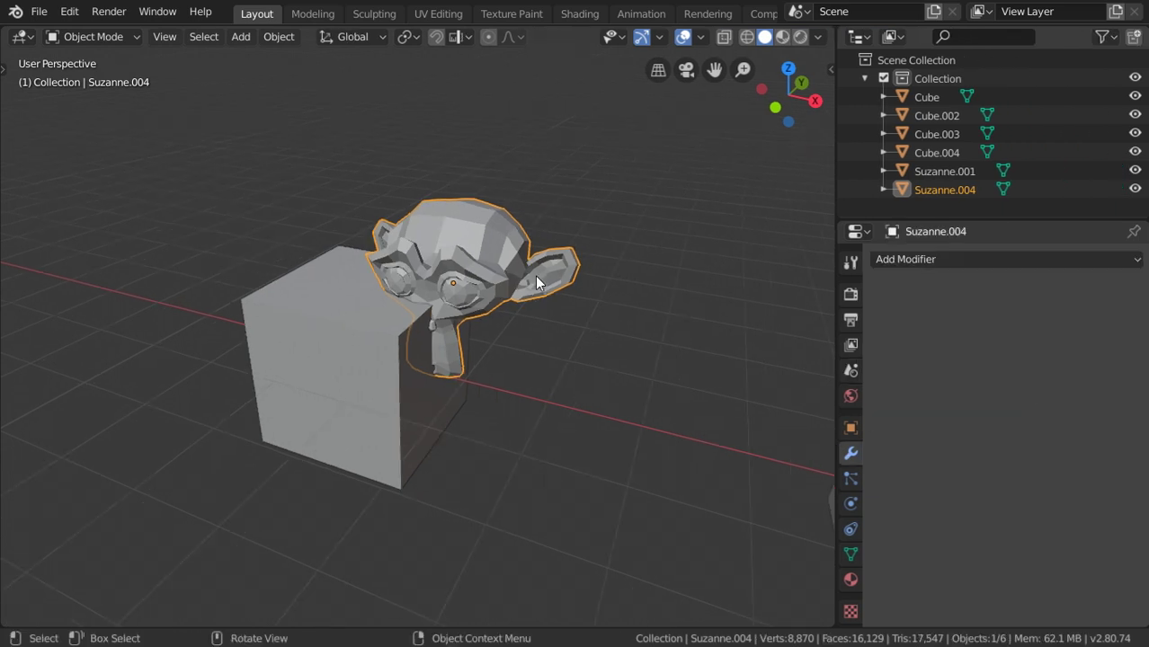
pyautogui.click(422, 359)
pyautogui.click(1069, 261)
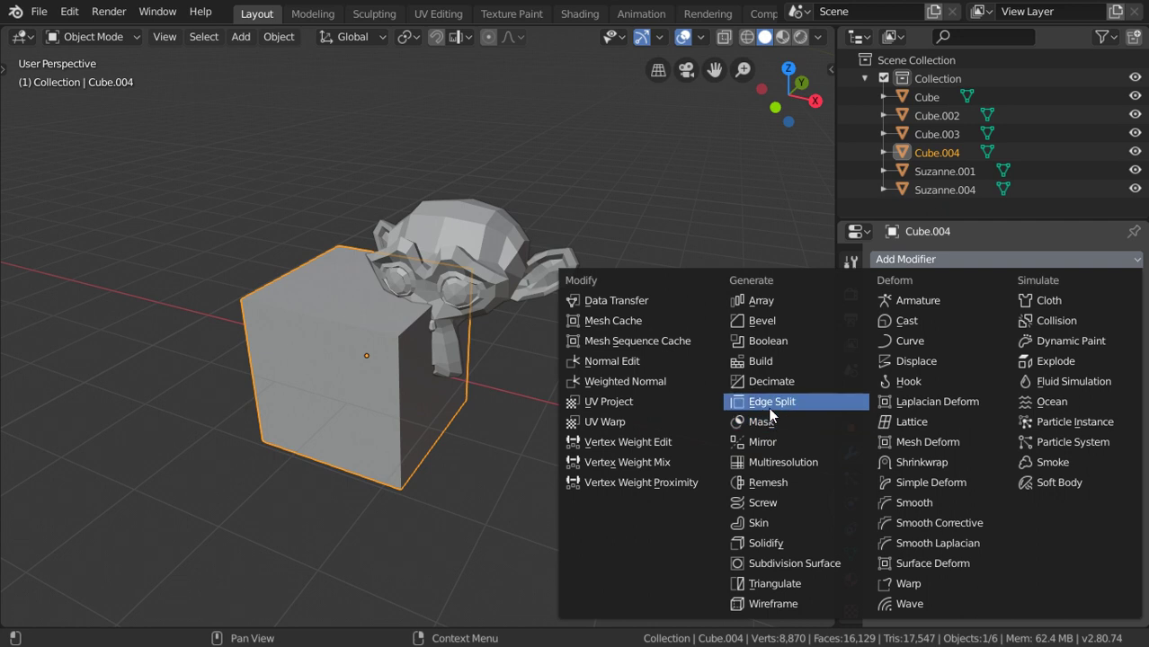
pyautogui.click(768, 342)
pyautogui.click(1081, 358)
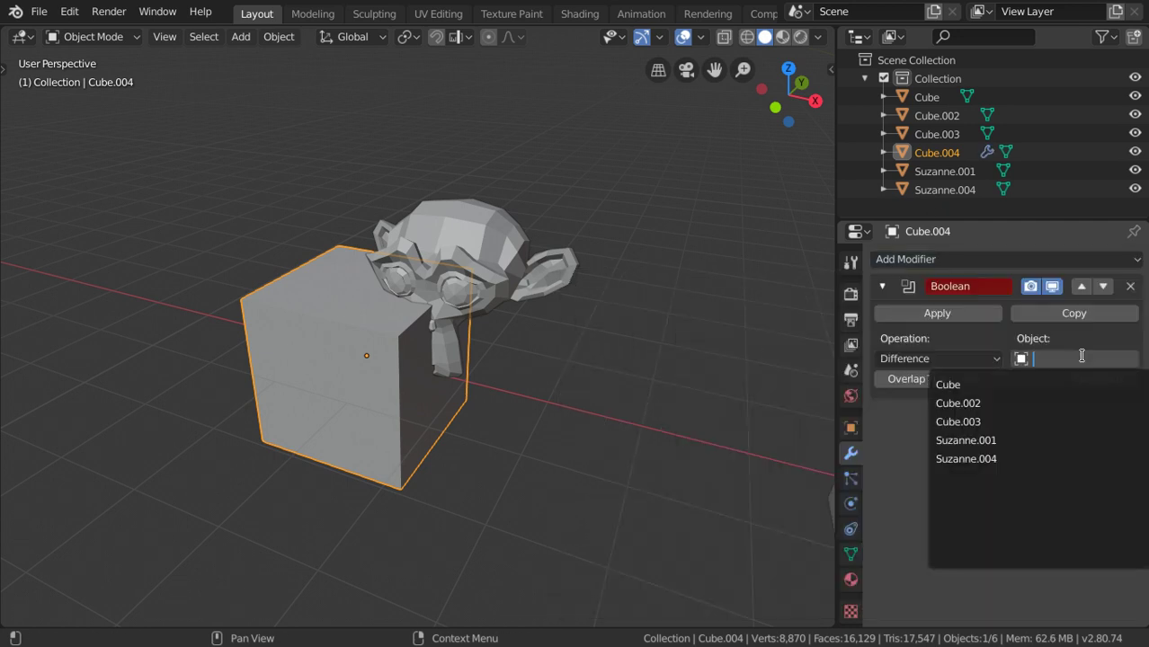
pyautogui.click(1131, 357)
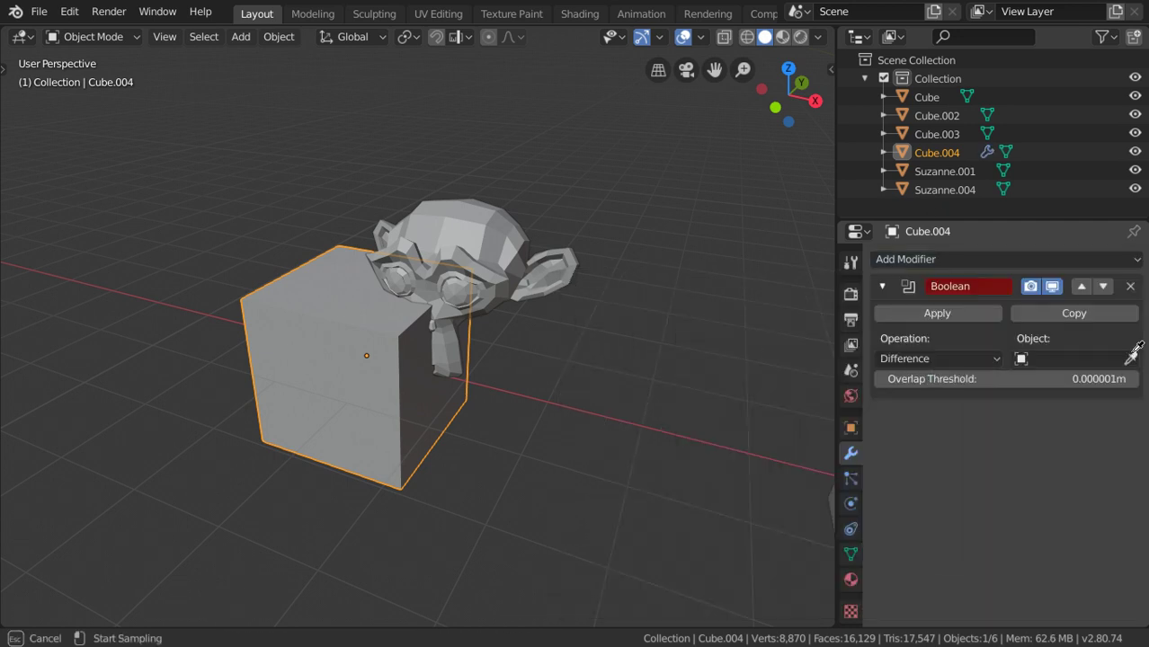
pyautogui.click(486, 269)
pyautogui.moveTo(591, 378)
pyautogui.mouseDown(button='middle')
pyautogui.moveTo(499, 368)
pyautogui.moveTo(651, 380)
pyautogui.mouseUp(button='middle')
# Step: Set Suzanne.004's Viewport Display 'Display As' option from Textured to Wire
pyautogui.click(650, 380)
pyautogui.click(850, 553)
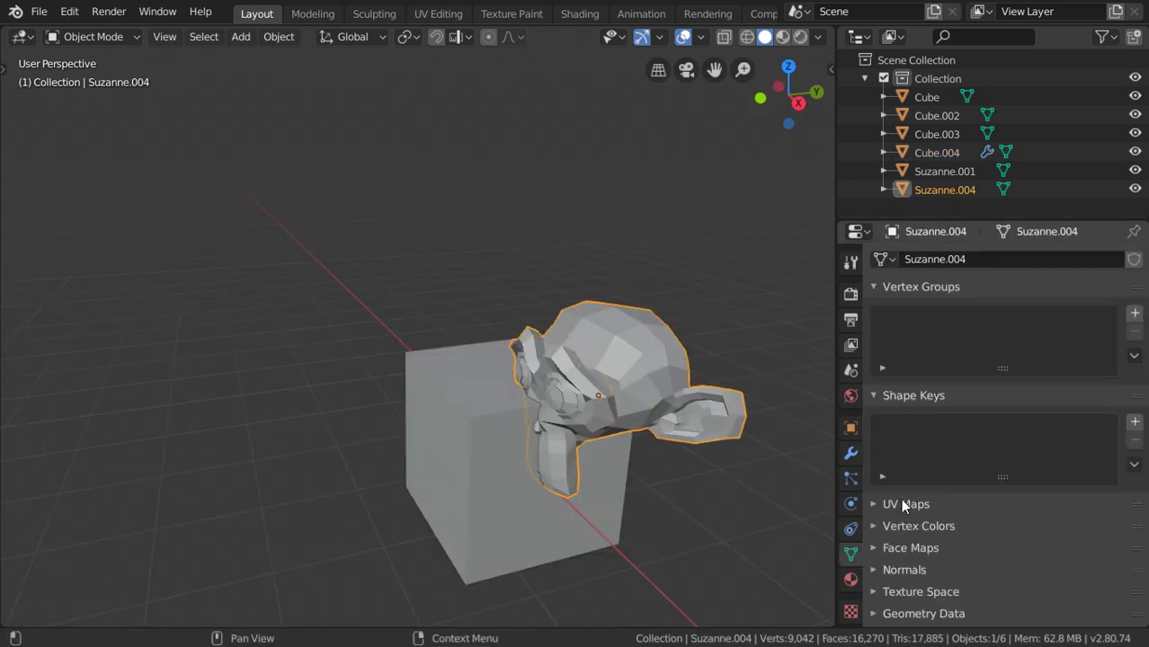
pyautogui.scroll(-1, 935, 548)
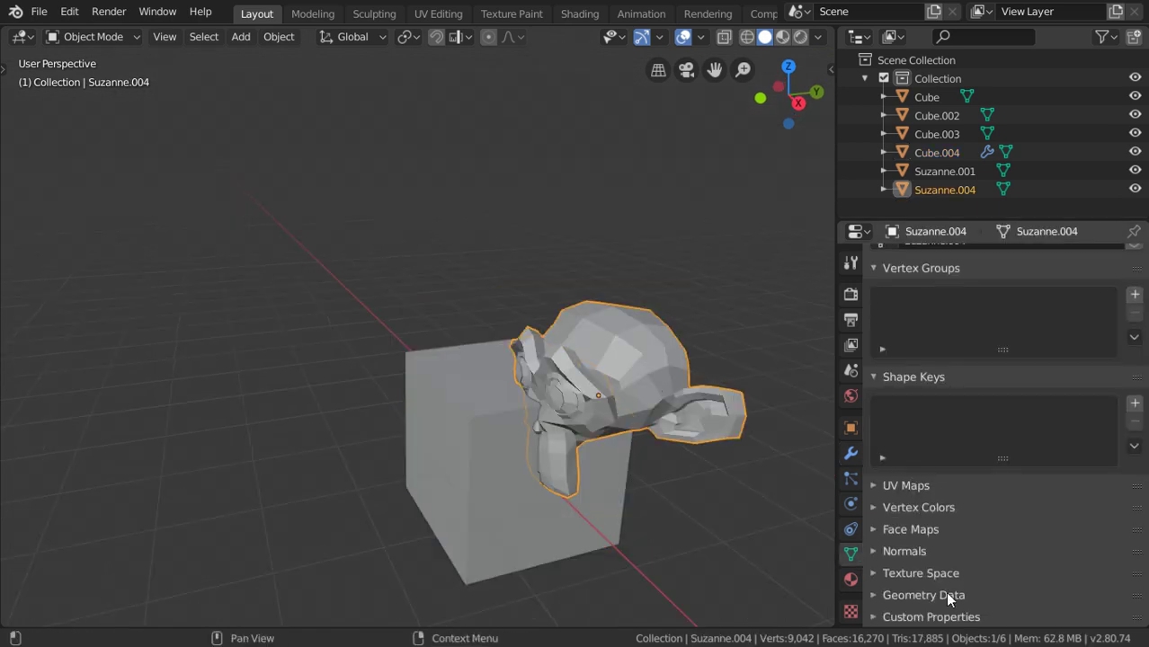
pyautogui.click(851, 478)
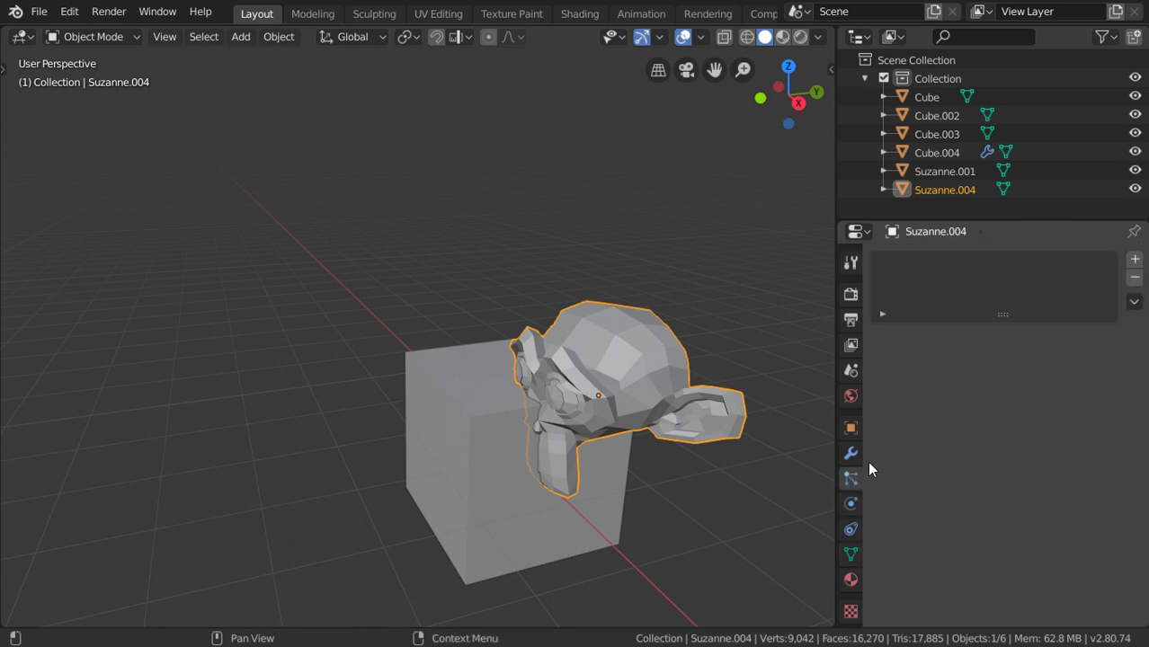
pyautogui.click(850, 503)
pyautogui.click(851, 428)
pyautogui.scroll(-2, 954, 547)
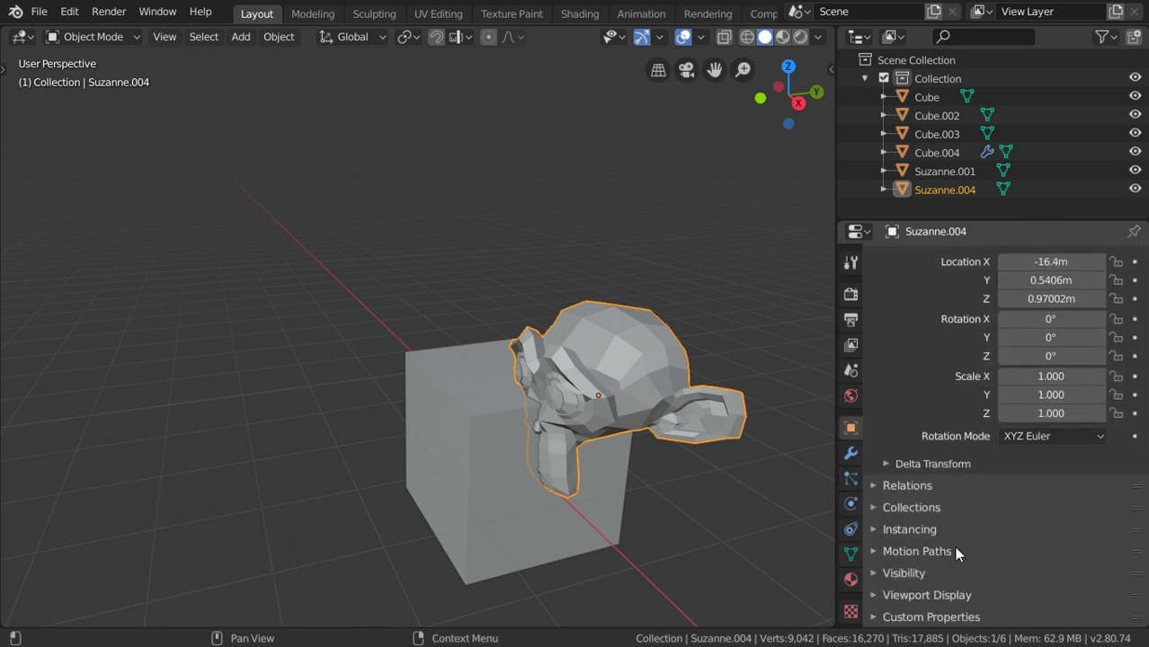
pyautogui.click(959, 594)
pyautogui.scroll(-4, 960, 593)
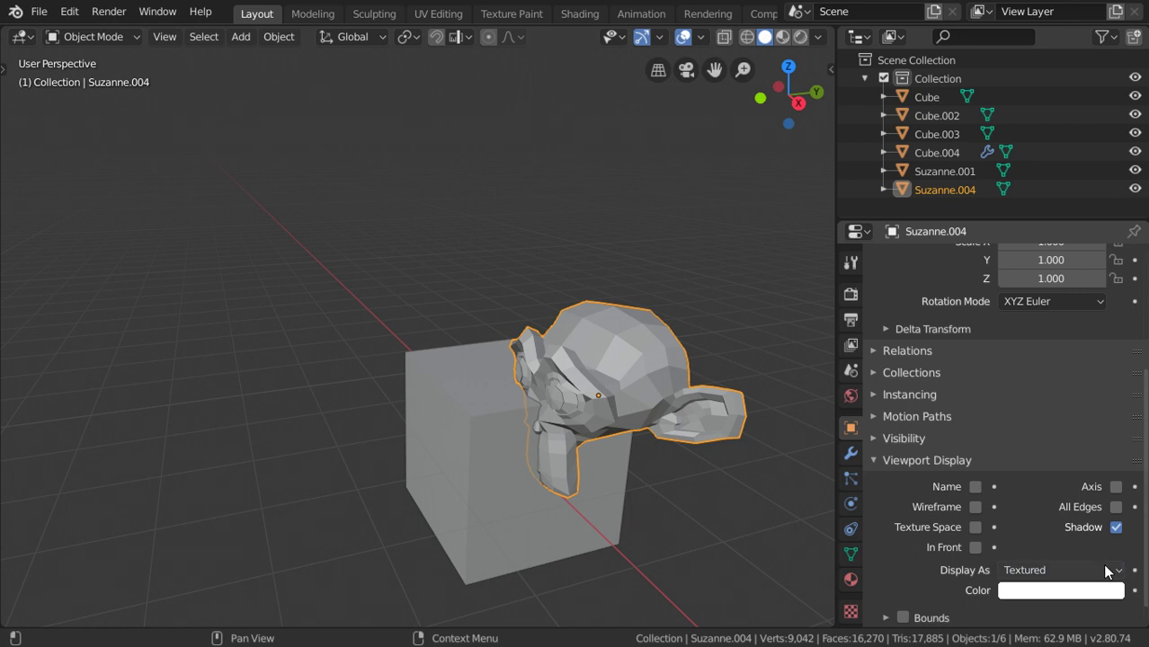
pyautogui.click(1107, 572)
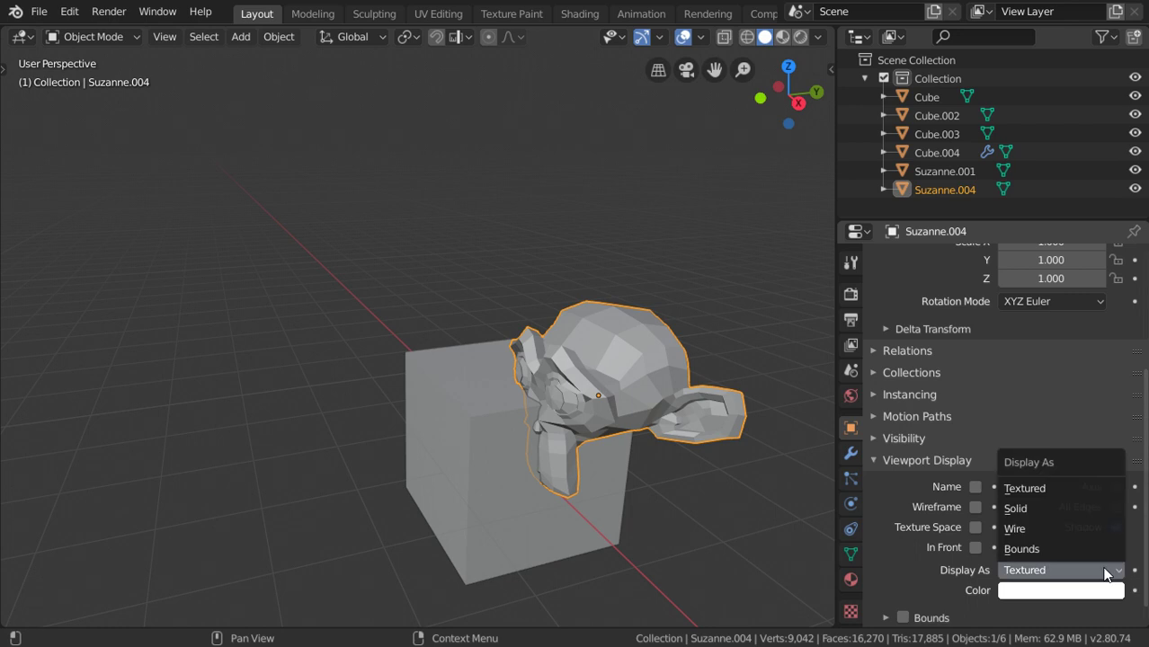
pyautogui.click(1014, 529)
pyautogui.moveTo(577, 430); pyautogui.dragTo(669, 363, button='middle')
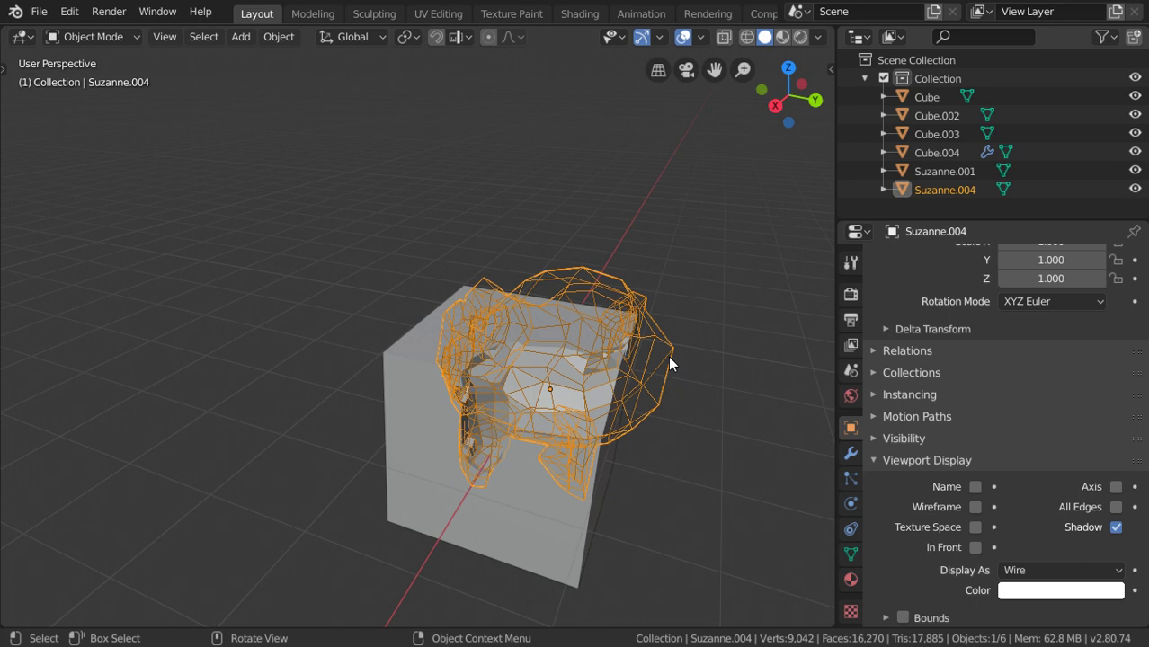
# Step: Move Suzanne.004 along X and scale it up to about 1.6
pyautogui.press('g')
pyautogui.press('x')
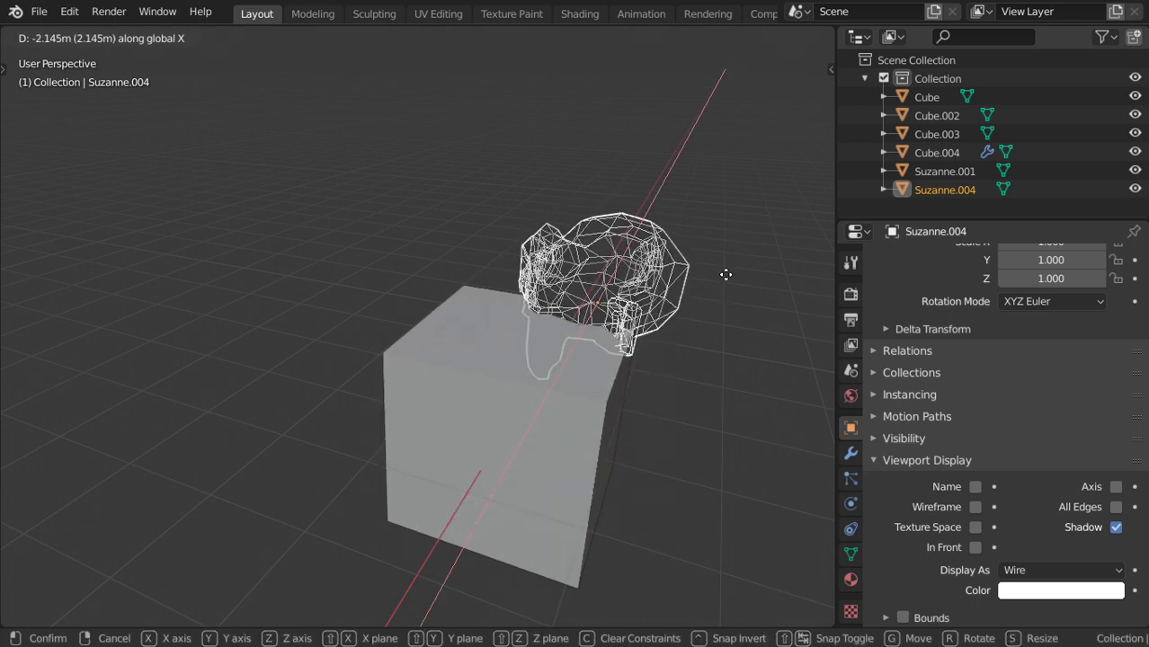
pyautogui.click(620, 405)
pyautogui.moveTo(694, 408); pyautogui.dragTo(713, 388, button='middle')
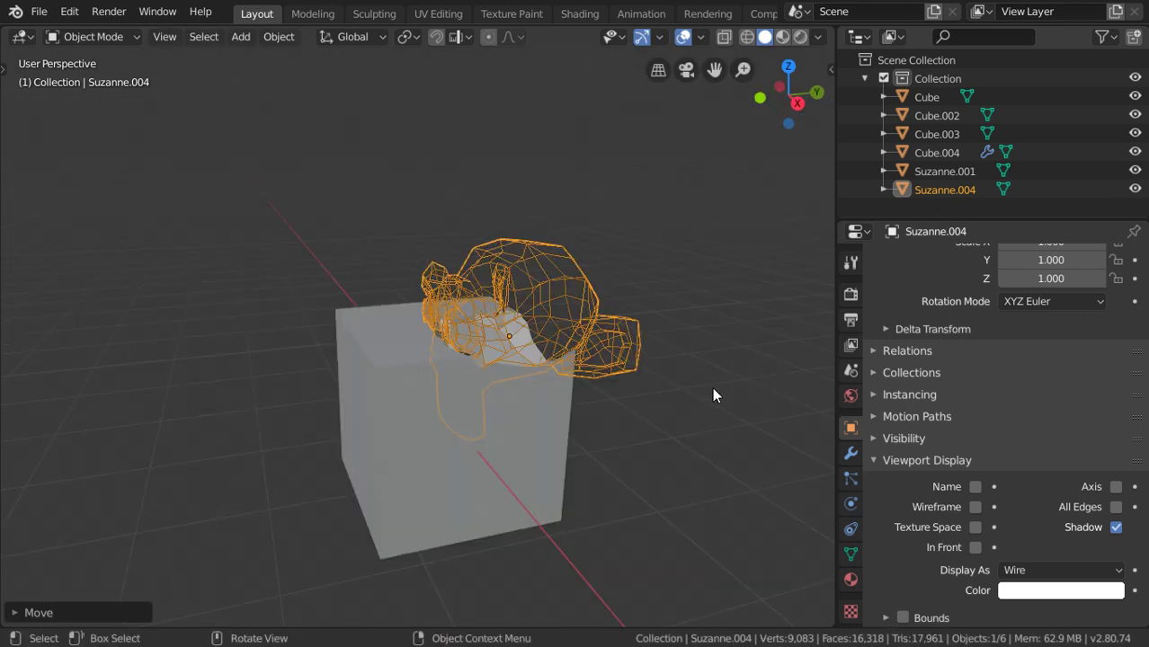
pyautogui.press('s')
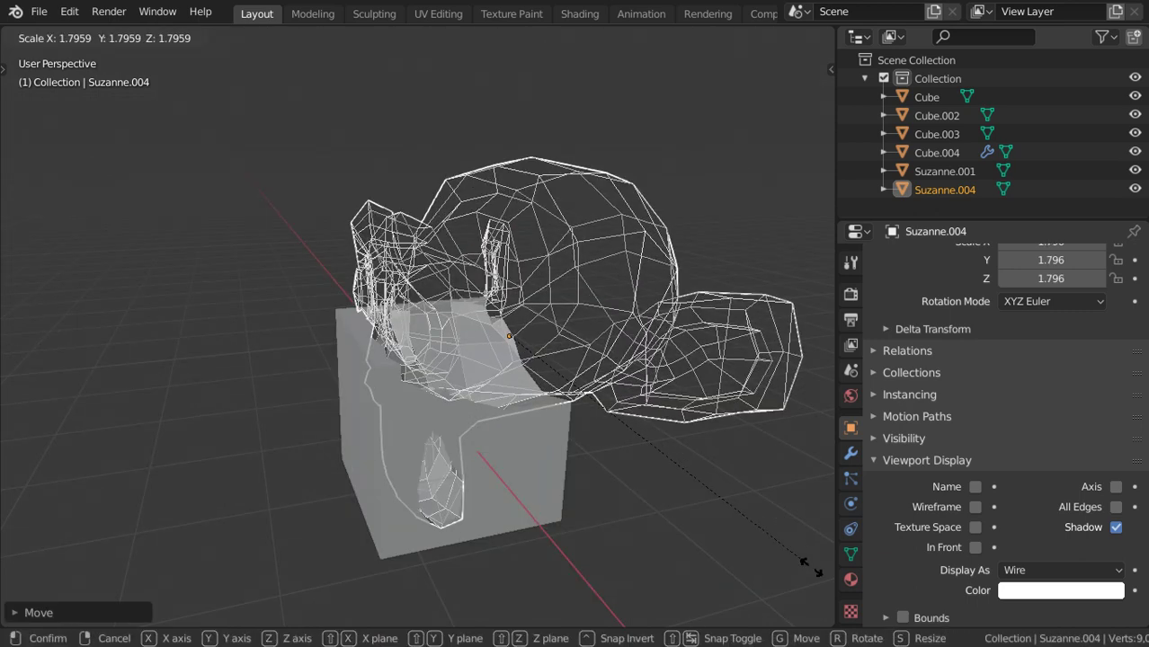
pyautogui.click(773, 539)
pyautogui.moveTo(772, 538)
pyautogui.mouseDown(button='middle')
pyautogui.moveTo(400, 487)
pyautogui.moveTo(445, 521)
pyautogui.mouseUp(button='middle')
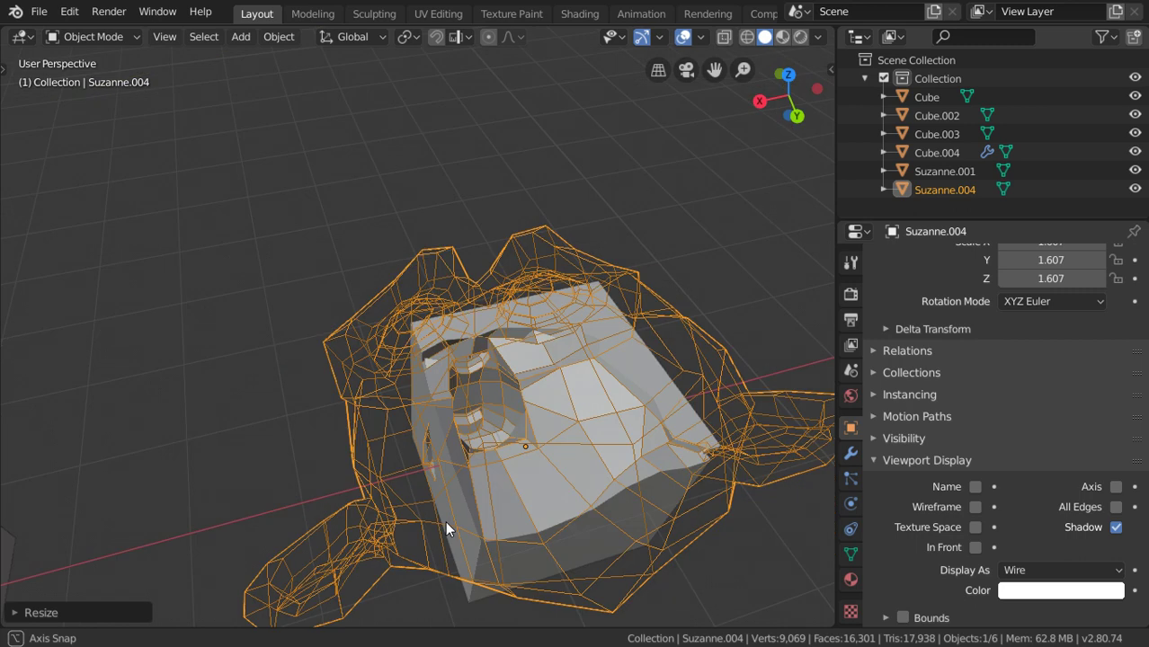
# Step: Shift Suzanne.004 along the Y axis into the cube
pyautogui.press('g')
pyautogui.press('y')
pyautogui.click(518, 435)
pyautogui.moveTo(517, 434)
pyautogui.mouseDown(button='middle')
pyautogui.moveTo(485, 407)
pyautogui.moveTo(697, 395)
pyautogui.mouseUp(button='middle')
pyautogui.scroll(3, 697, 395)
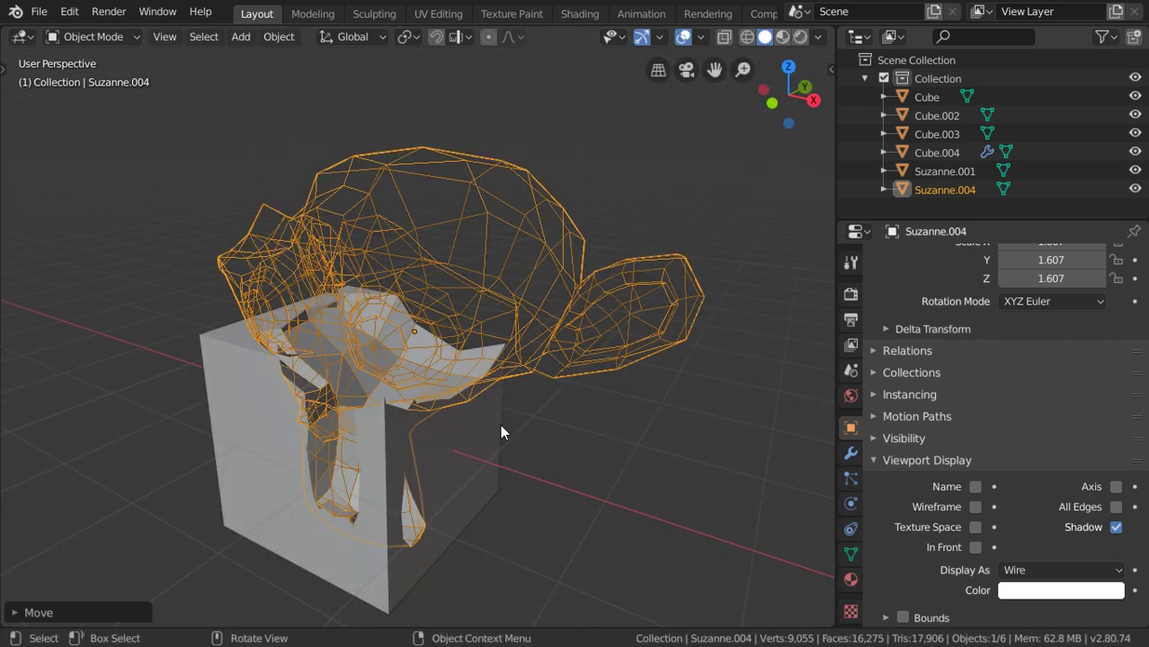
pyautogui.scroll(-2, 500, 425)
# Step: Select Cube.004 to inspect the cut, then reselect Suzanne.004
pyautogui.click(309, 401)
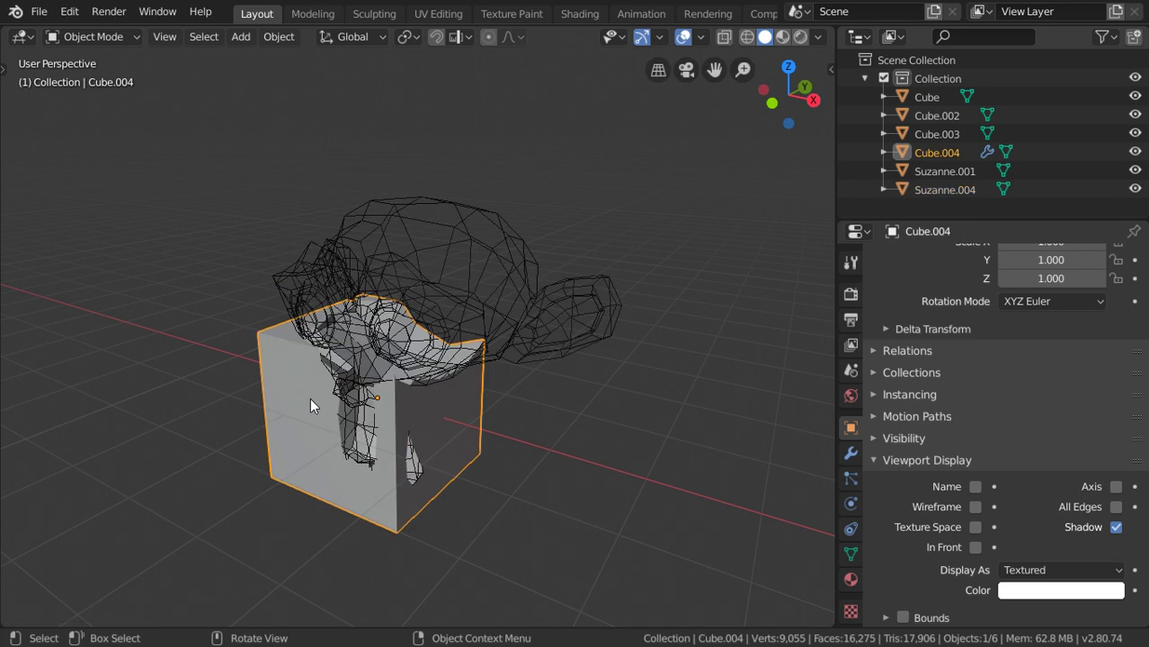
pyautogui.click(461, 336)
pyautogui.scroll(-1, 462, 342)
pyautogui.scroll(-3, 463, 333)
pyautogui.scroll(-2, 483, 370)
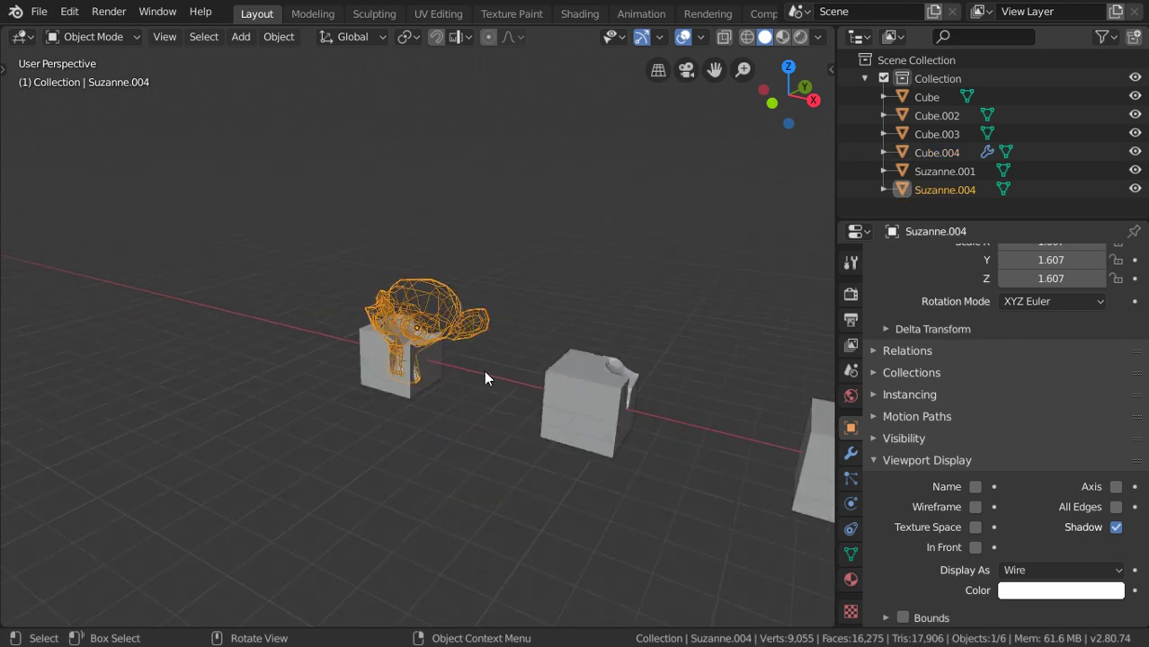
pyautogui.scroll(-1, 433, 373)
pyautogui.scroll(1, 364, 333)
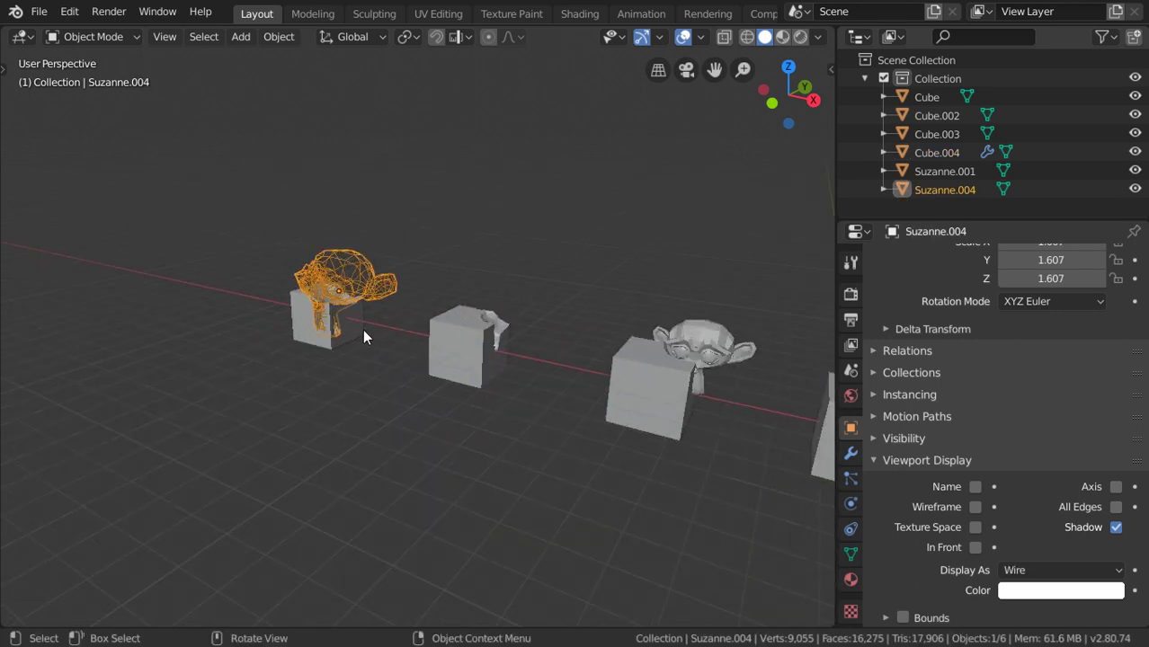
pyautogui.scroll(1, 363, 329)
pyautogui.scroll(1, 358, 301)
pyautogui.scroll(-2, 576, 351)
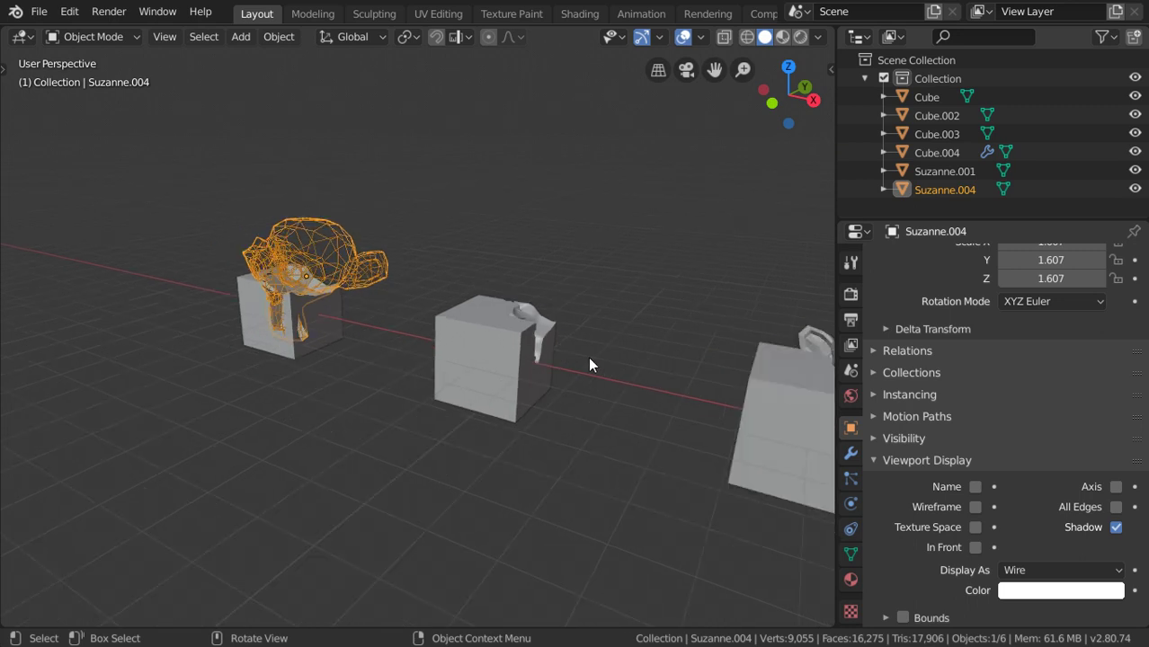
pyautogui.scroll(-2, 587, 357)
pyautogui.scroll(2, 487, 406)
pyautogui.scroll(2, 628, 443)
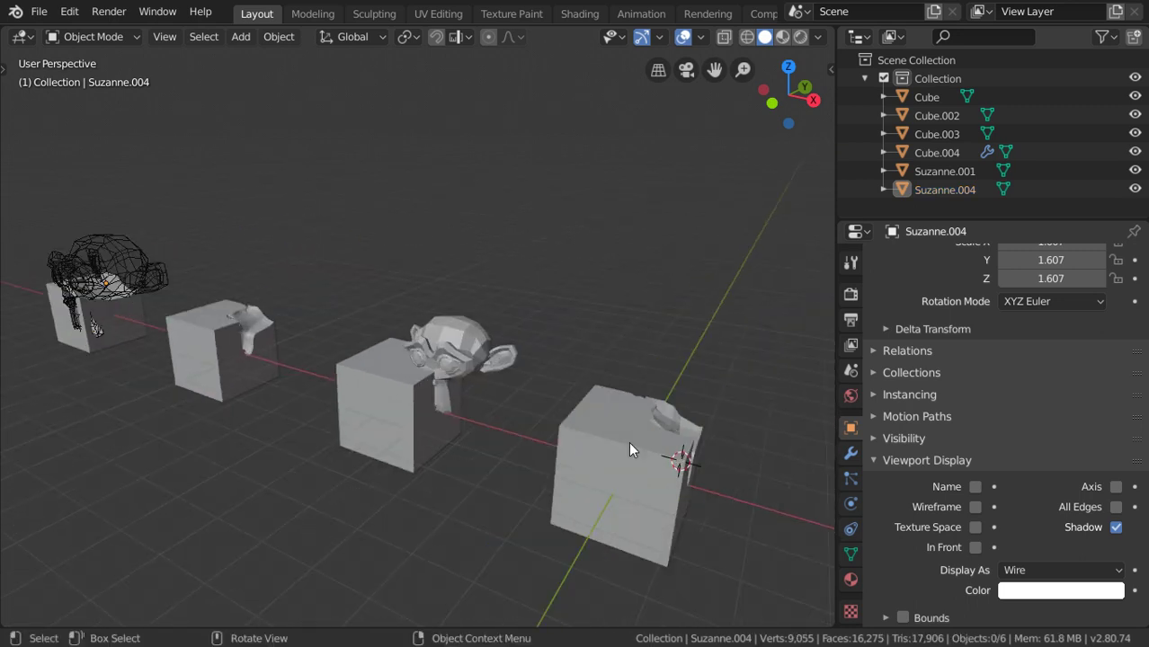
# Step: Select the Cube and toggle it into and out of Edit Mode to check it
pyautogui.click(641, 450)
pyautogui.moveTo(641, 449)
pyautogui.mouseDown(button='middle')
pyautogui.moveTo(571, 433)
pyautogui.moveTo(381, 449)
pyautogui.mouseUp(button='middle')
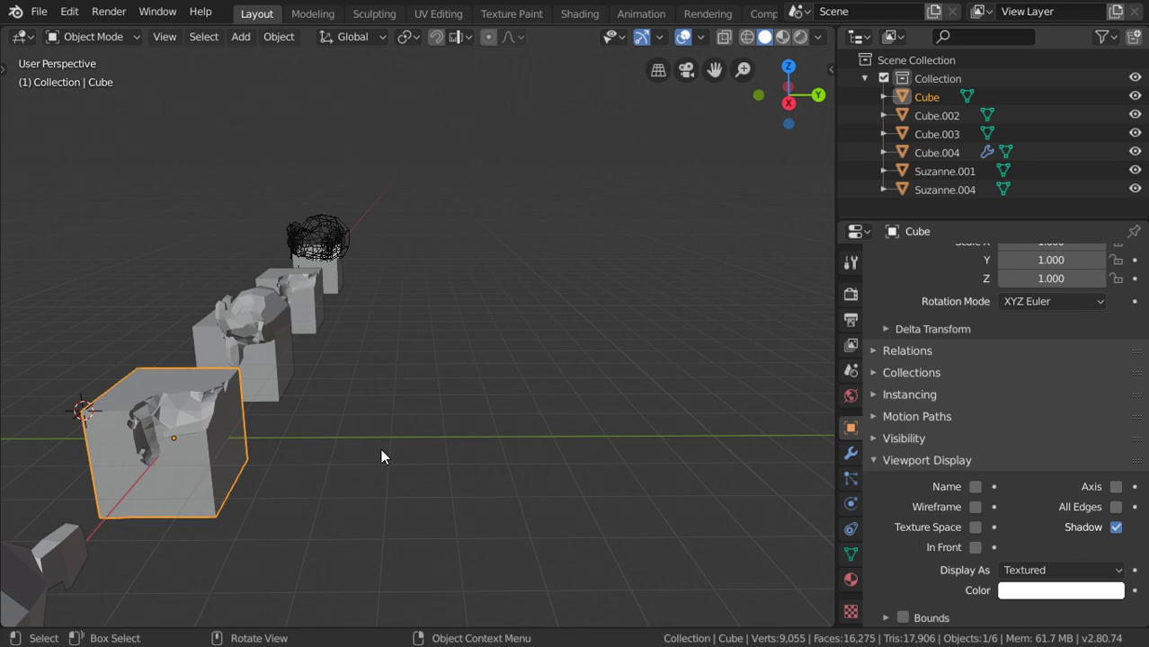
pyautogui.press('Tab')
pyautogui.press('Tab')
pyautogui.moveTo(170, 436)
pyautogui.mouseDown(button='middle')
pyautogui.moveTo(278, 426)
pyautogui.moveTo(522, 480)
pyautogui.mouseUp(button='middle')
pyautogui.scroll(4, 345, 477)
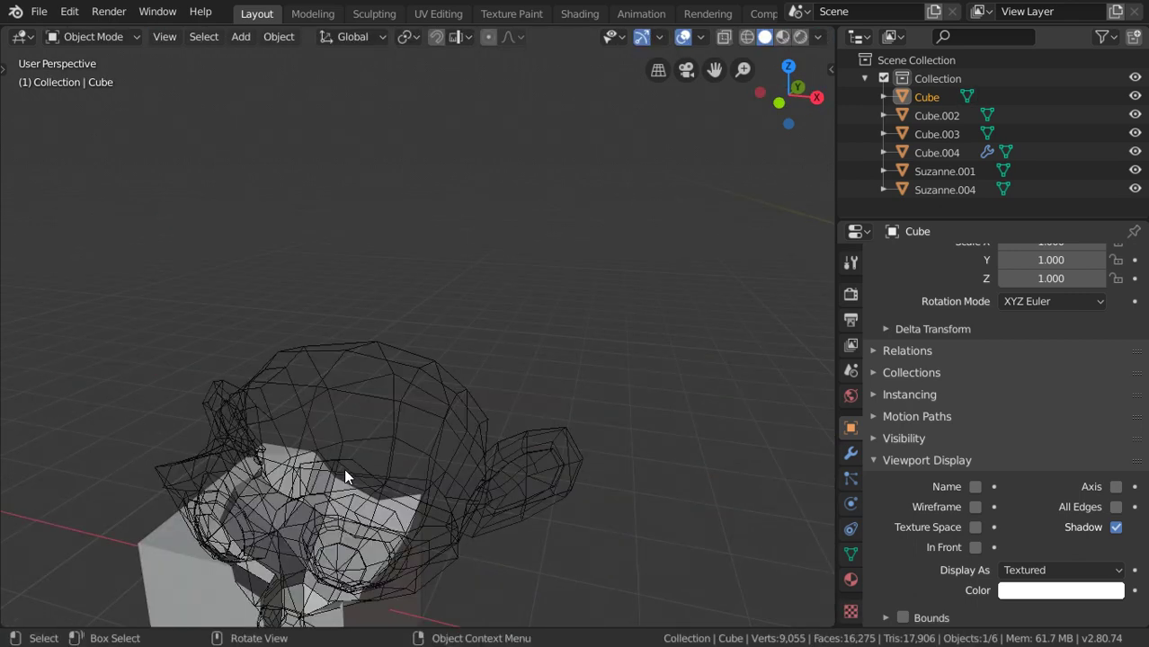
# Step: Reposition Suzanne.004, then hide it to reveal the carved cube
pyautogui.click(344, 474)
pyautogui.scroll(-3, 344, 475)
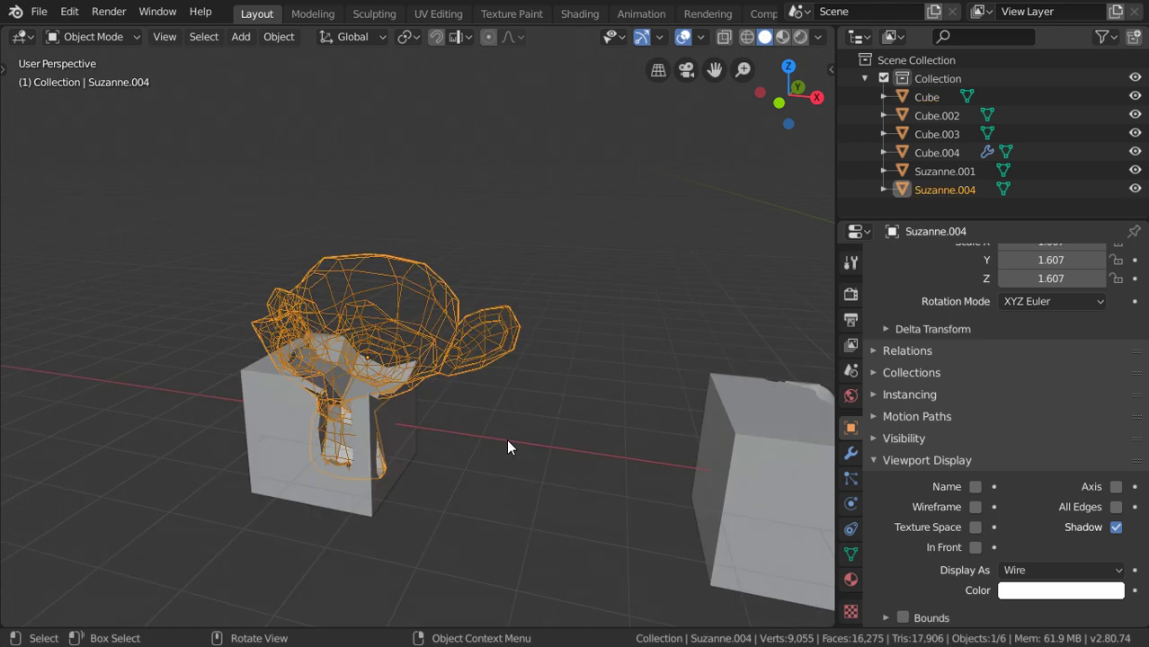
pyautogui.press('g')
pyautogui.click(322, 440)
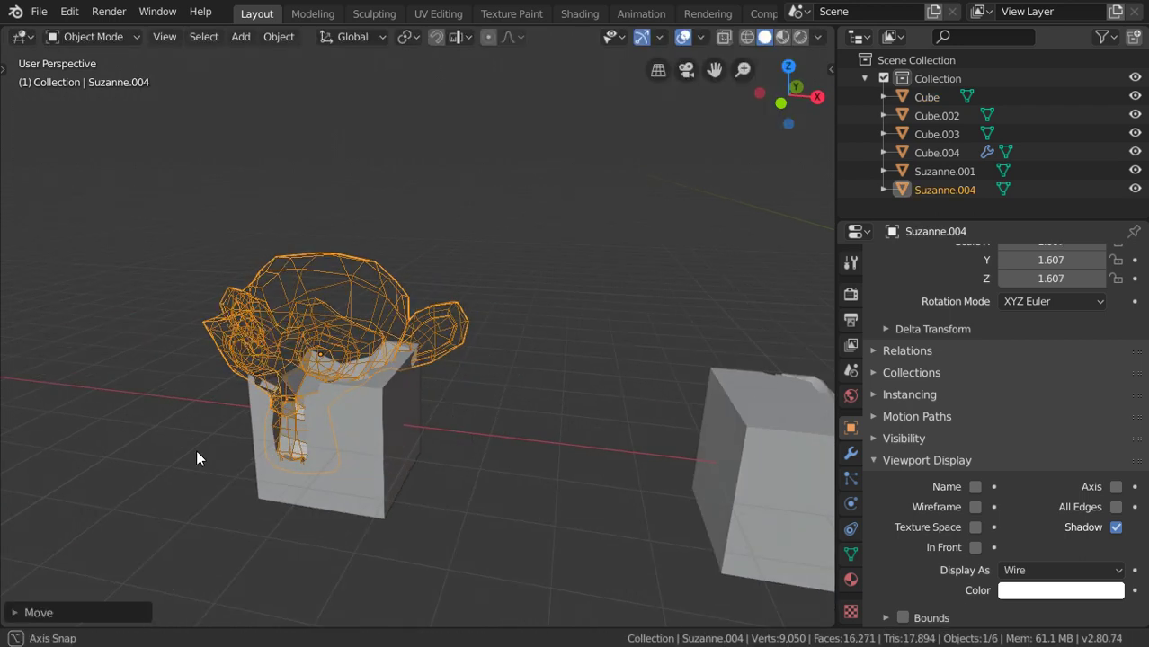
pyautogui.moveTo(196, 450); pyautogui.dragTo(405, 437, button='middle')
pyautogui.press('h')
pyautogui.moveTo(446, 388)
pyautogui.mouseDown(button='middle')
pyautogui.moveTo(470, 473)
pyautogui.moveTo(367, 441)
pyautogui.mouseUp(button='middle')
# Step: Unhide Suzanne.004, move it along Z on the cube, and hide it again
pyautogui.scroll(3, 368, 441)
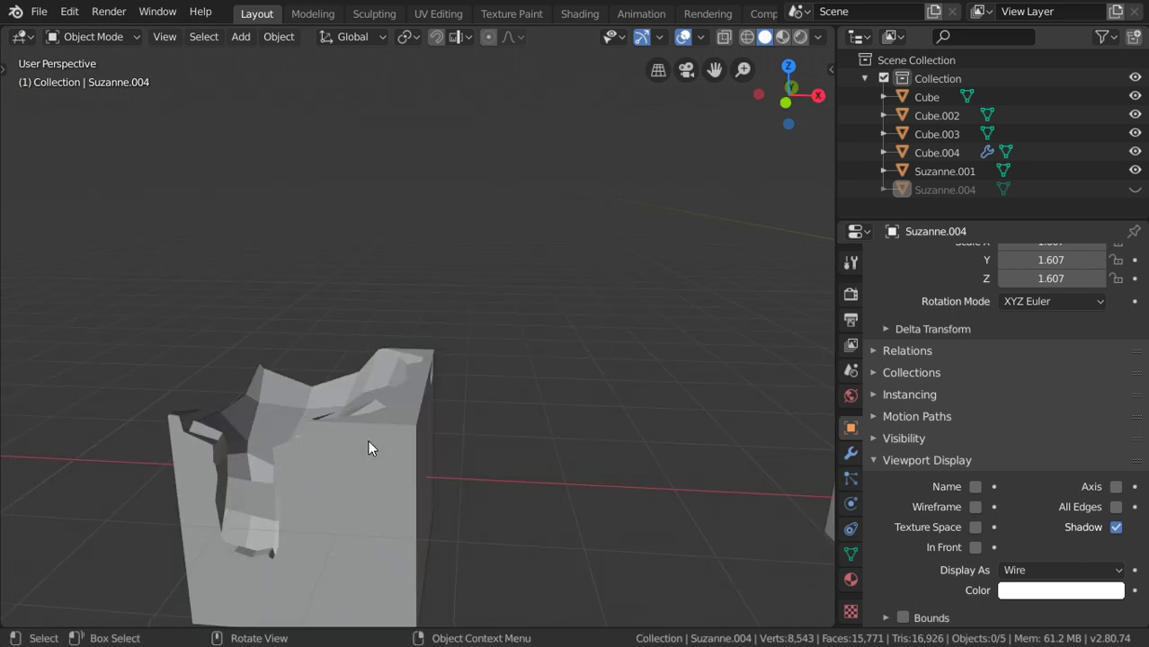
pyautogui.hotkey('alt', 'g')
pyautogui.hotkey('alt', 'h')
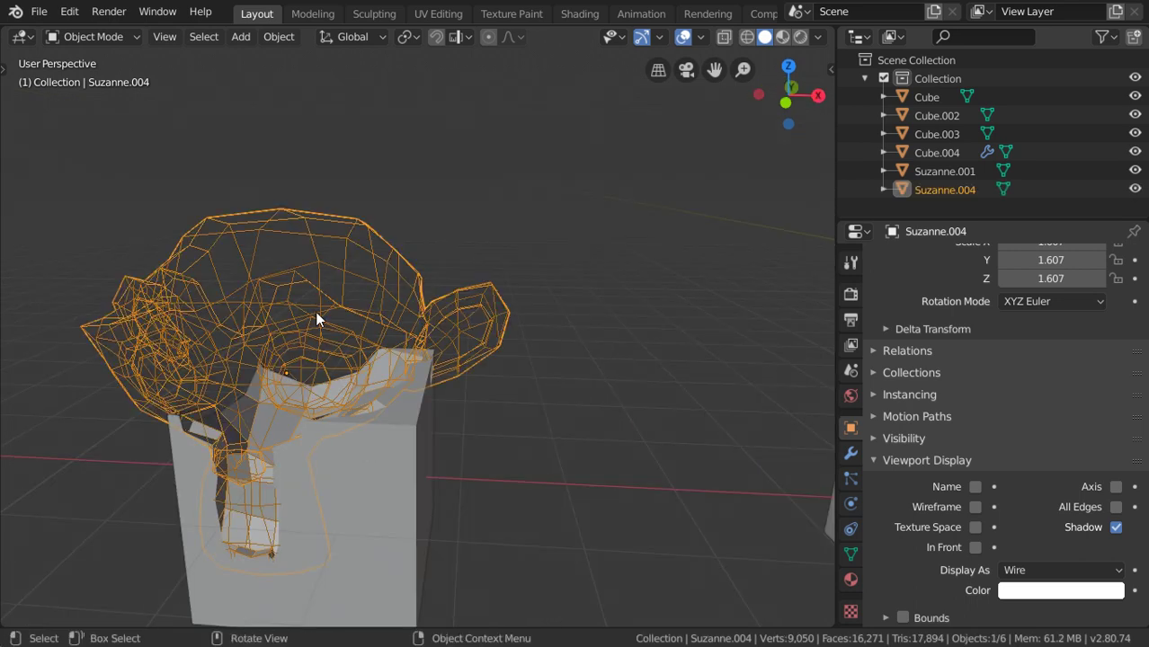
pyautogui.press('g')
pyautogui.press('z')
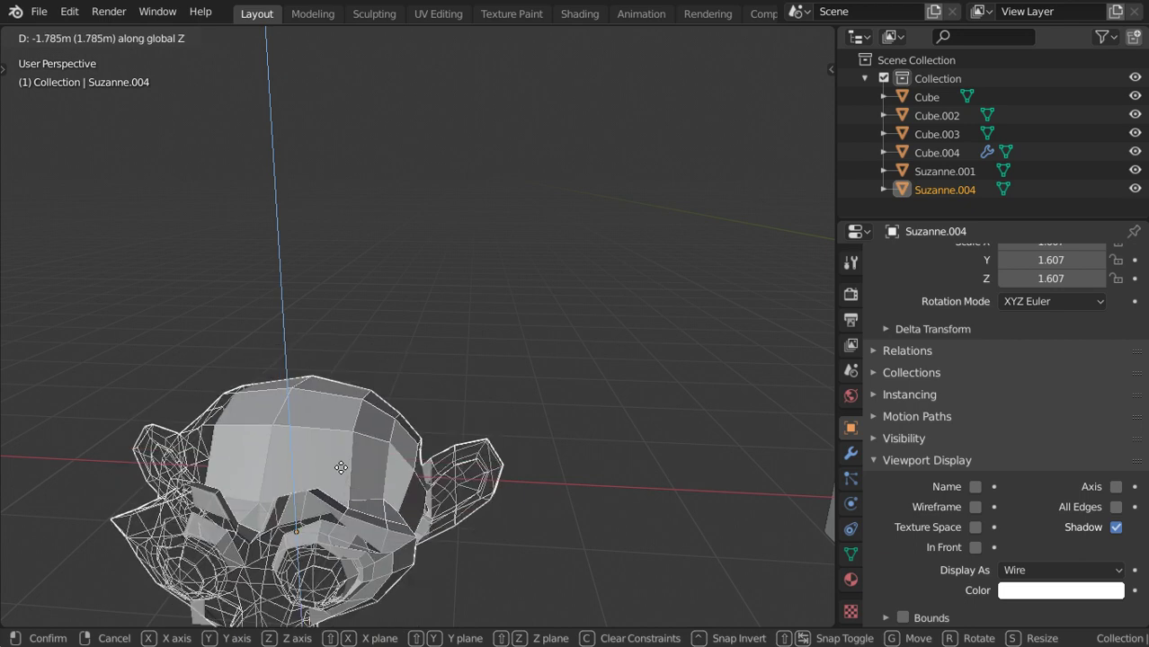
pyautogui.click(347, 240)
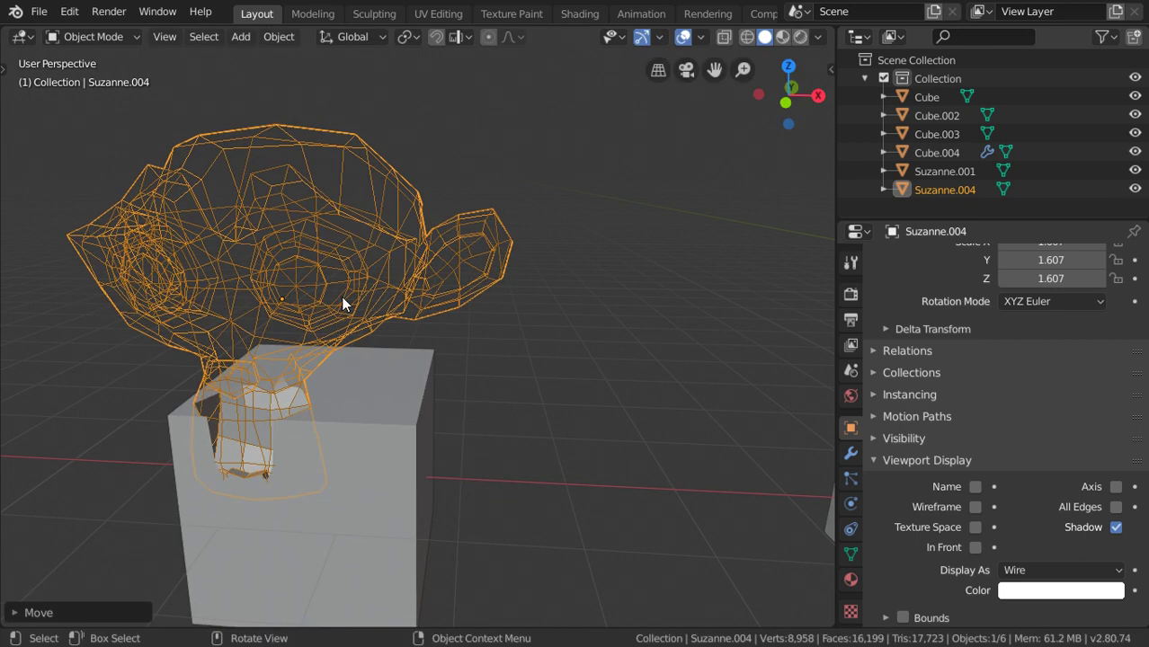
pyautogui.press('h')
pyautogui.moveTo(341, 295)
pyautogui.mouseDown(button='middle')
pyautogui.moveTo(352, 431)
pyautogui.moveTo(410, 448)
pyautogui.moveTo(461, 398)
pyautogui.mouseUp(button='middle')
# Step: Apply the Boolean modifier on Cube.004 to make the cut permanent
pyautogui.click(353, 432)
pyautogui.click(850, 453)
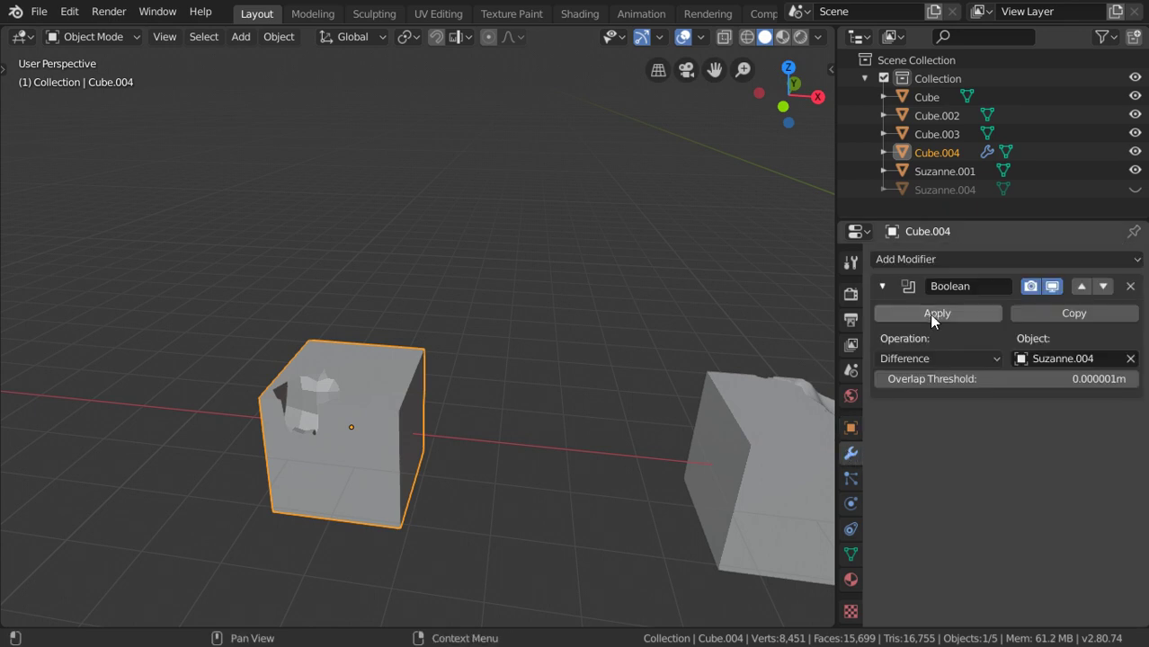
pyautogui.click(930, 313)
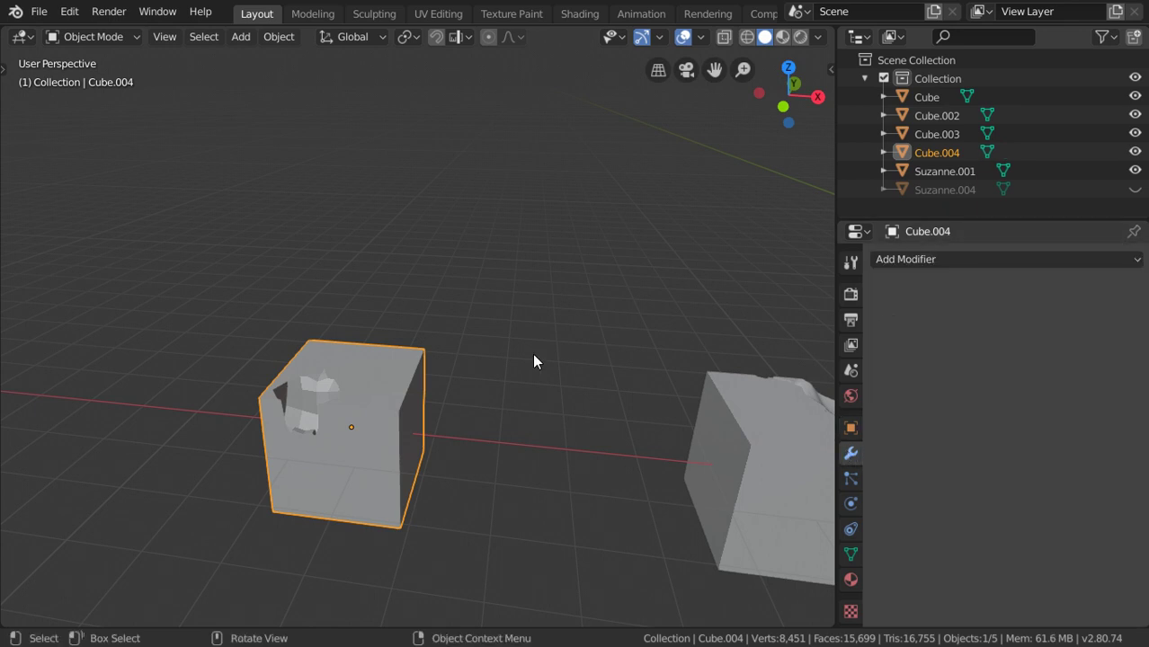
# Step: Delete Suzanne.004, then put Cube.004 in Edit Mode with all vertices selected
pyautogui.hotkey('alt', 'h')
pyautogui.click(400, 299)
pyautogui.press('Delete')
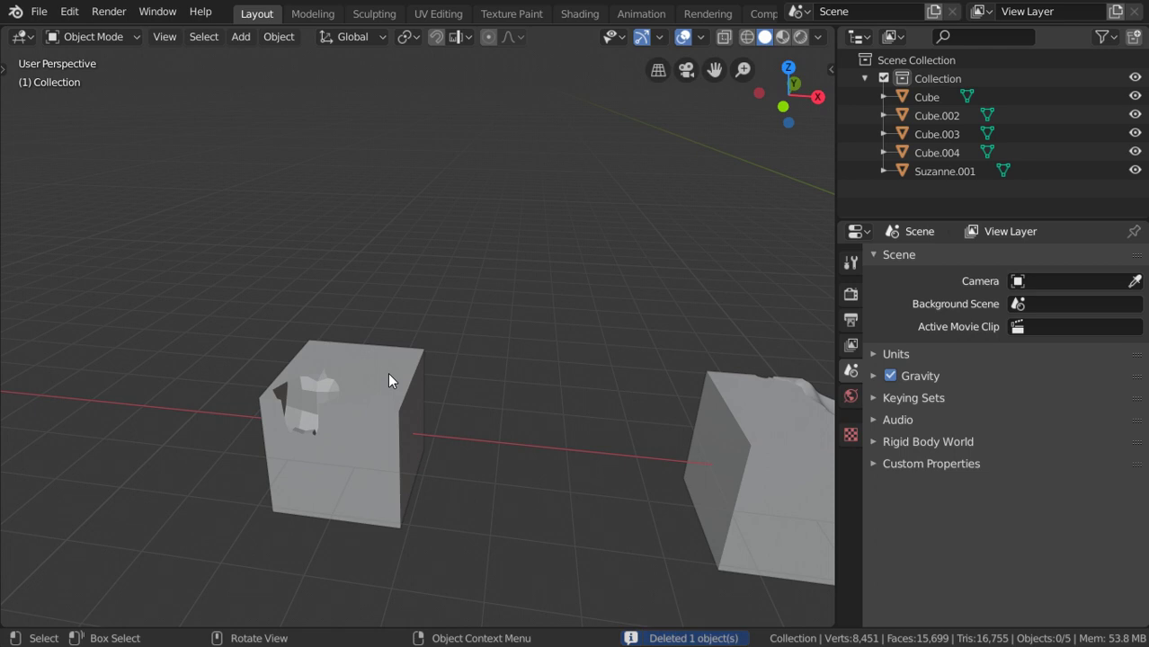
pyautogui.click(388, 379)
pyautogui.press('Tab')
pyautogui.press('KP_Decimal')
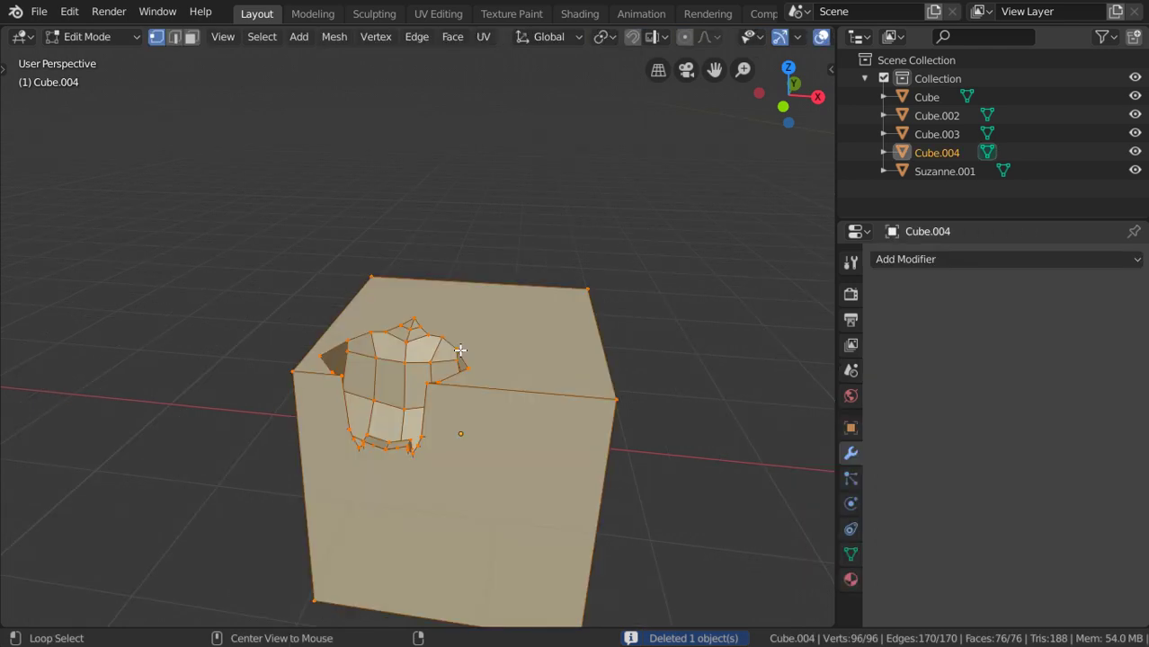
# Step: Merge Cube.004's vertices by distance, triangulate, then rejoin tris to quads for 136 faces
pyautogui.press('m')
pyautogui.click(460, 349)
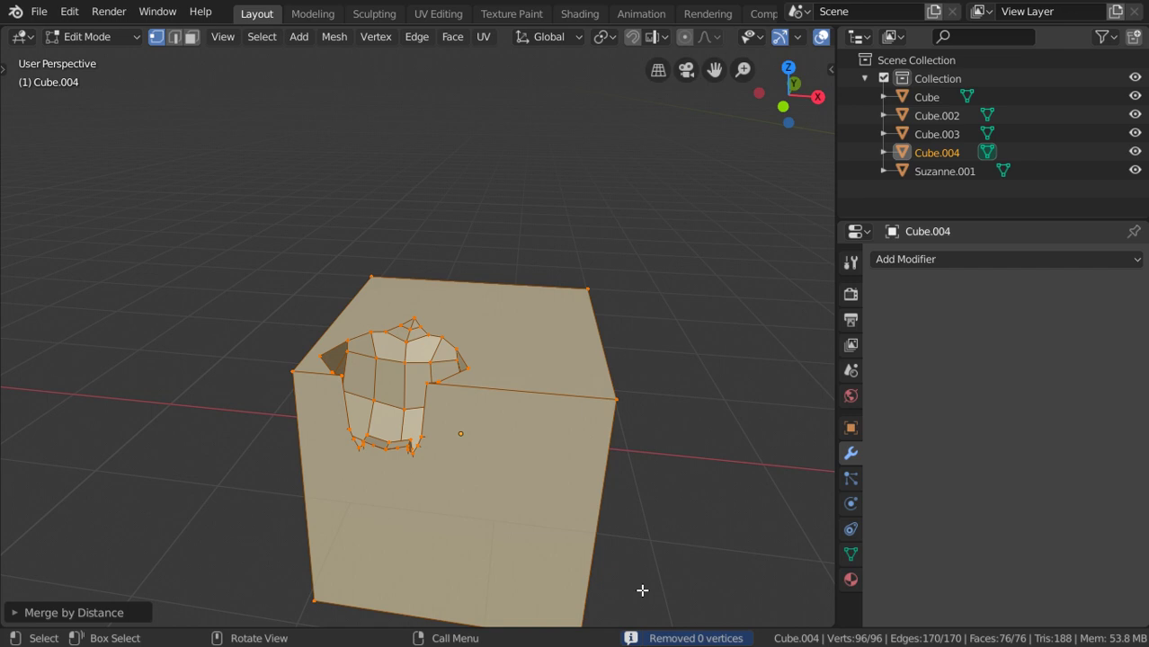
pyautogui.hotkey('ctrl', 't')
pyautogui.moveTo(533, 402)
pyautogui.mouseDown(button='middle')
pyautogui.moveTo(512, 409)
pyautogui.moveTo(476, 392)
pyautogui.moveTo(722, 430)
pyautogui.moveTo(532, 443)
pyautogui.mouseUp(button='middle')
pyautogui.hotkey('alt', 'j')
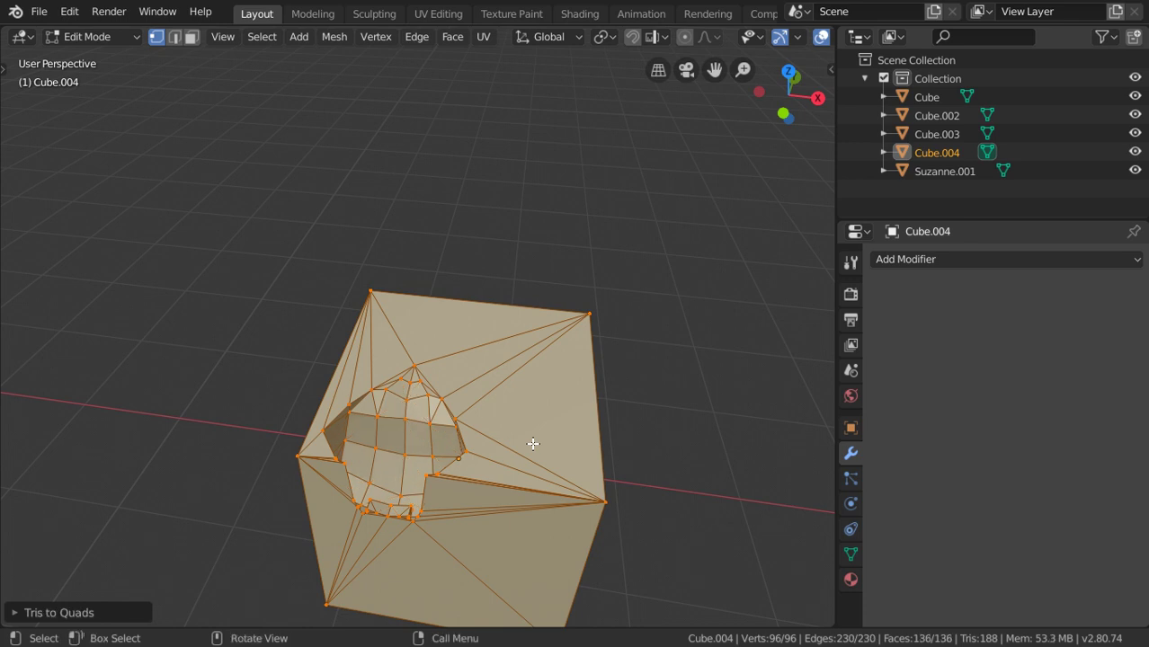
pyautogui.press('Tab')
pyautogui.press('Tab')
pyautogui.moveTo(533, 449)
pyautogui.mouseDown(button='middle')
pyautogui.moveTo(409, 412)
pyautogui.moveTo(464, 321)
pyautogui.moveTo(365, 313)
pyautogui.moveTo(360, 395)
pyautogui.moveTo(461, 417)
pyautogui.moveTo(360, 384)
pyautogui.mouseUp(button='middle')
pyautogui.scroll(-3, 464, 321)
pyautogui.scroll(-5, 461, 420)
pyautogui.scroll(-3, 461, 419)
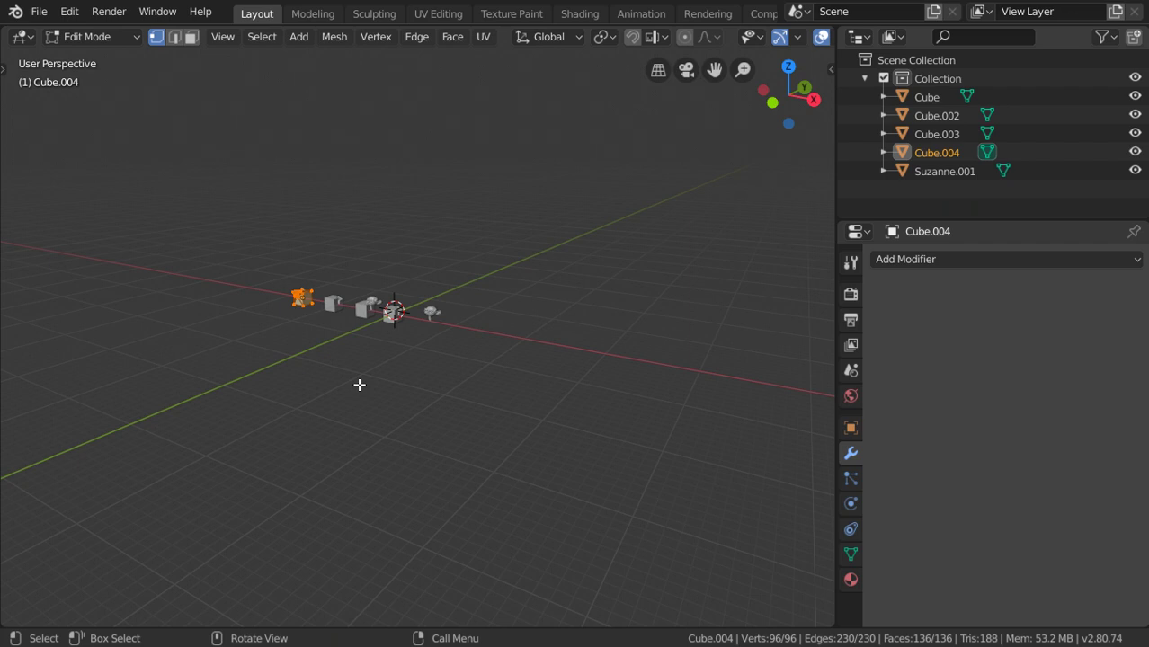
# Step: Return to Object Mode and delete all five objects from the scene
pyautogui.press('Tab')
pyautogui.scroll(3, 368, 290)
pyautogui.press('a')
pyautogui.press('Delete')
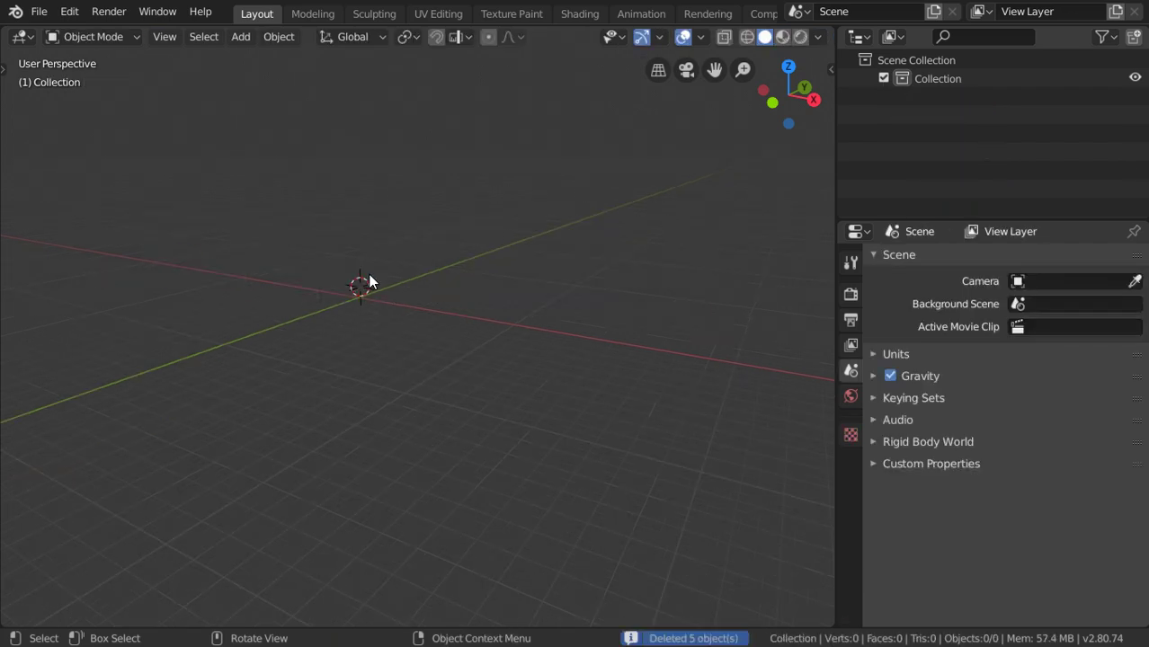
pyautogui.moveTo(369, 275); pyautogui.dragTo(343, 308, button='middle')
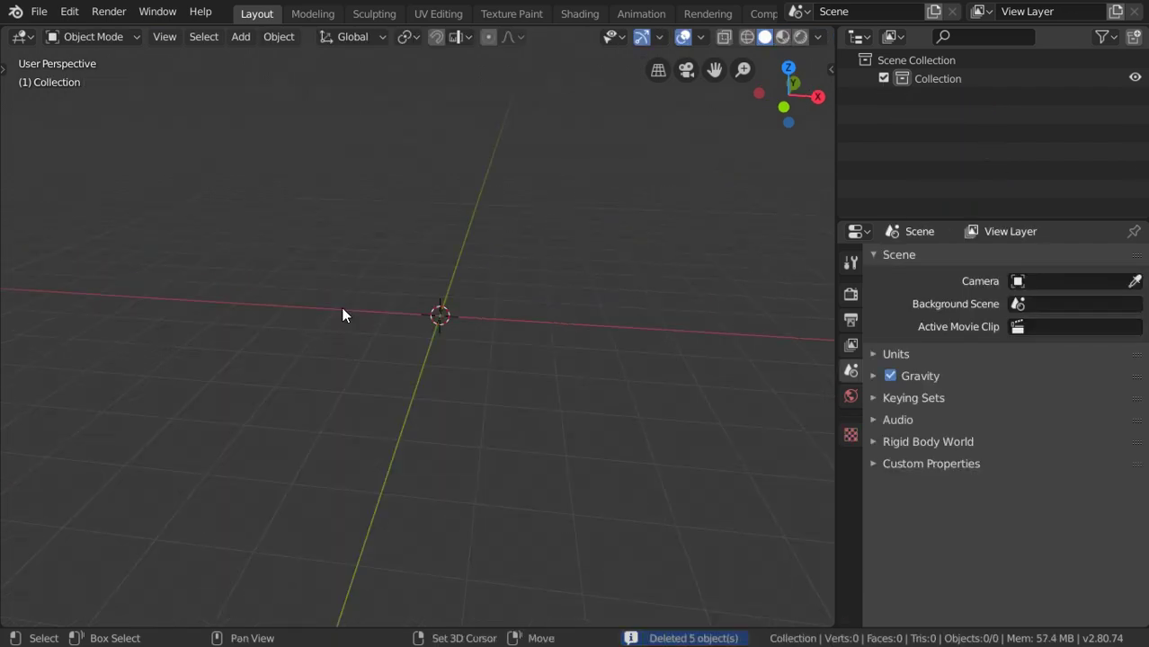
# Step: Add a Monkey mesh, show its Object Data vertex groups, and enter Edit Mode
pyautogui.hotkey('shift', 'a')
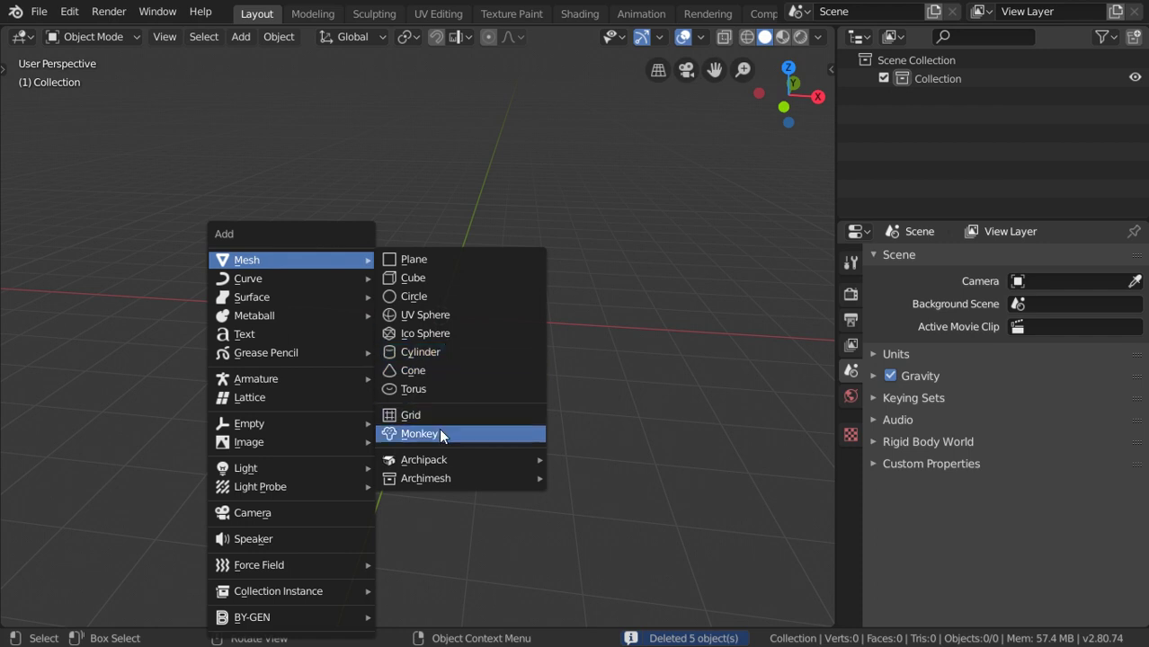
pyautogui.click(441, 435)
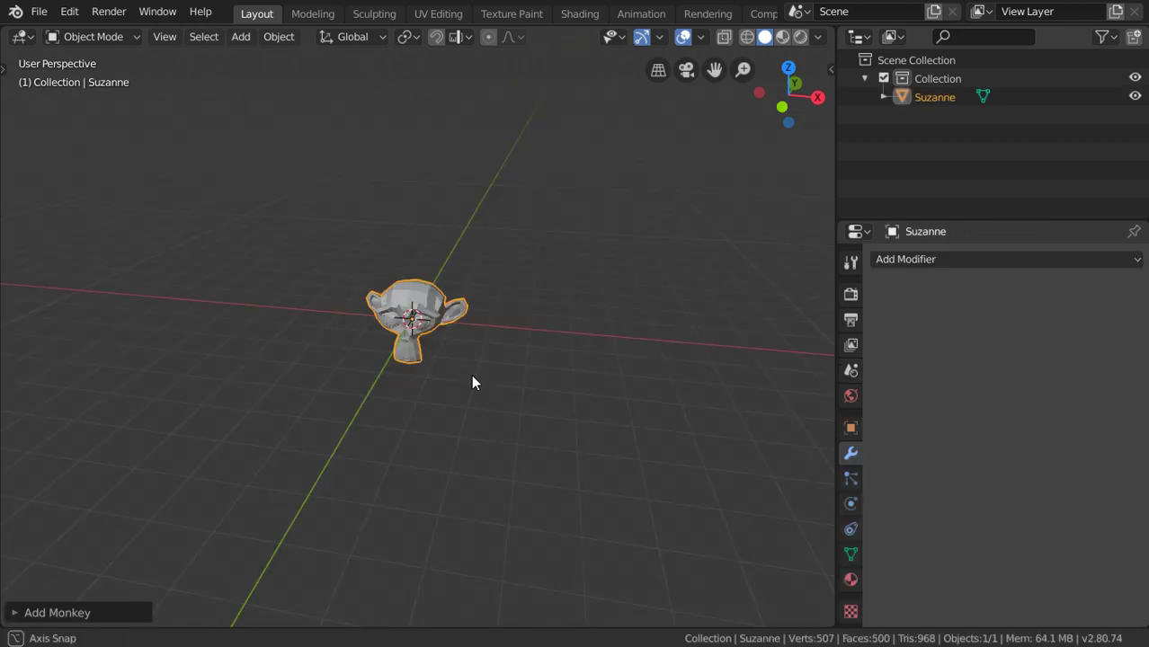
pyautogui.scroll(7, 262, 284)
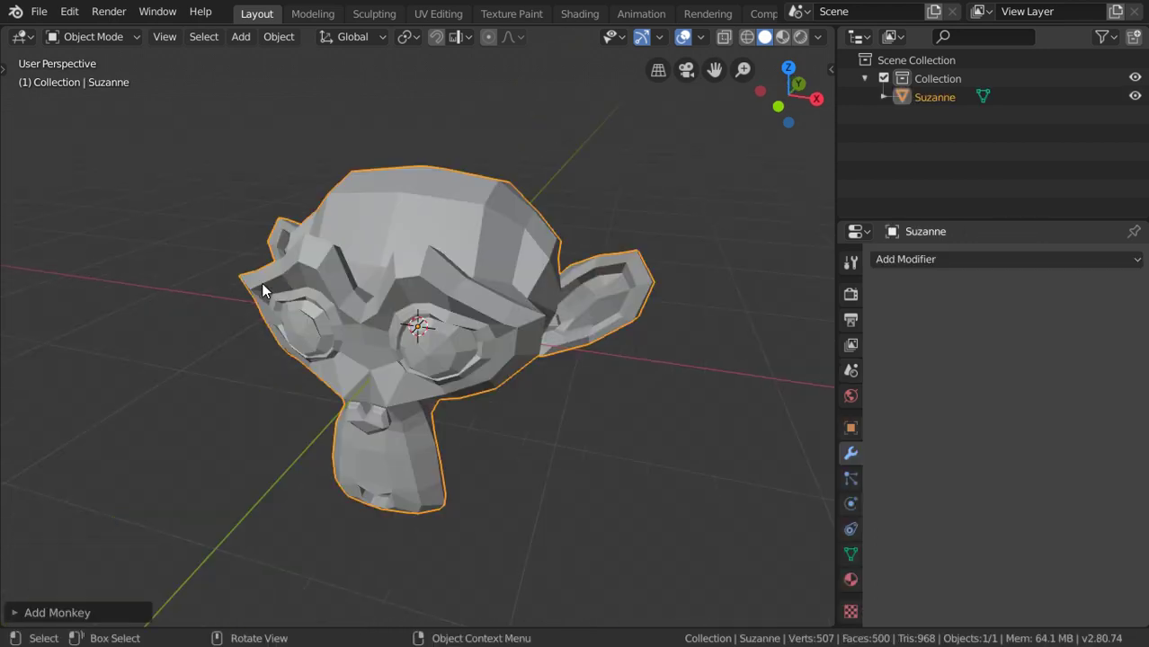
pyautogui.click(850, 553)
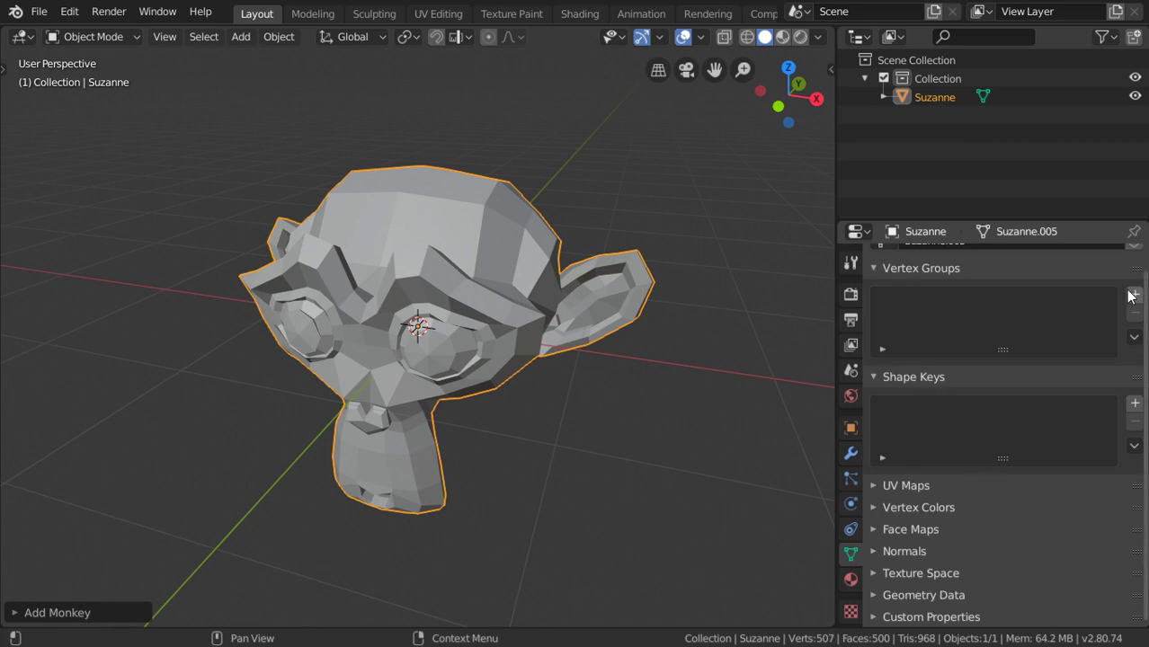
pyautogui.press('Tab')
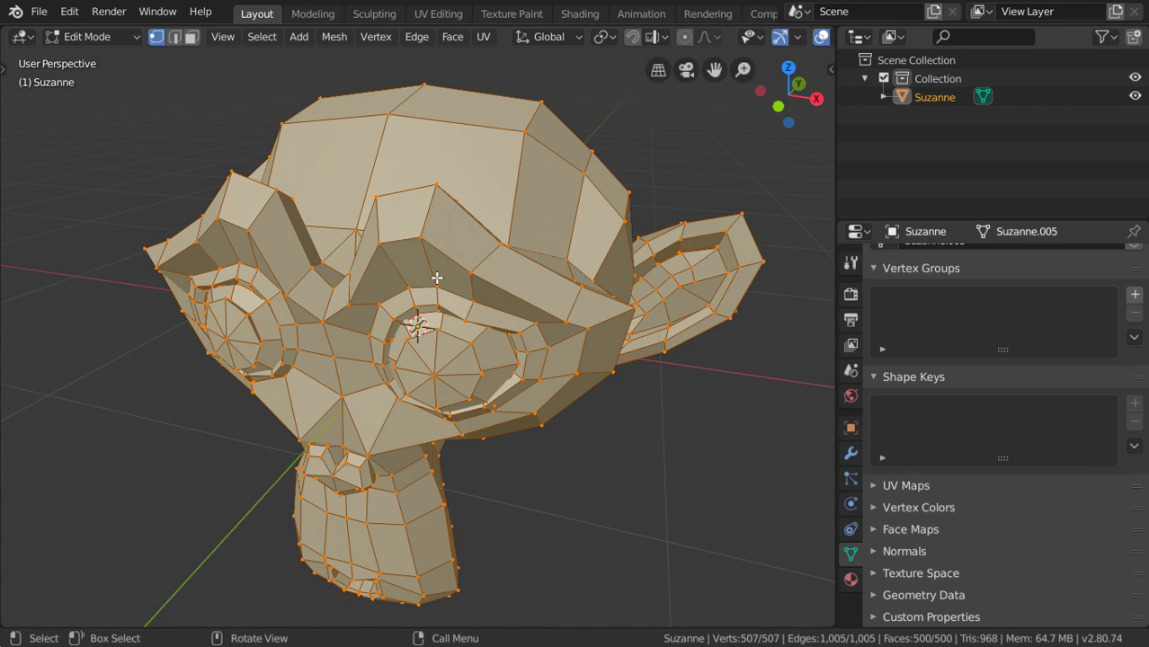
# Step: Select the positive-X half of Suzanne's mesh with Select Side of Active
pyautogui.click(354, 231)
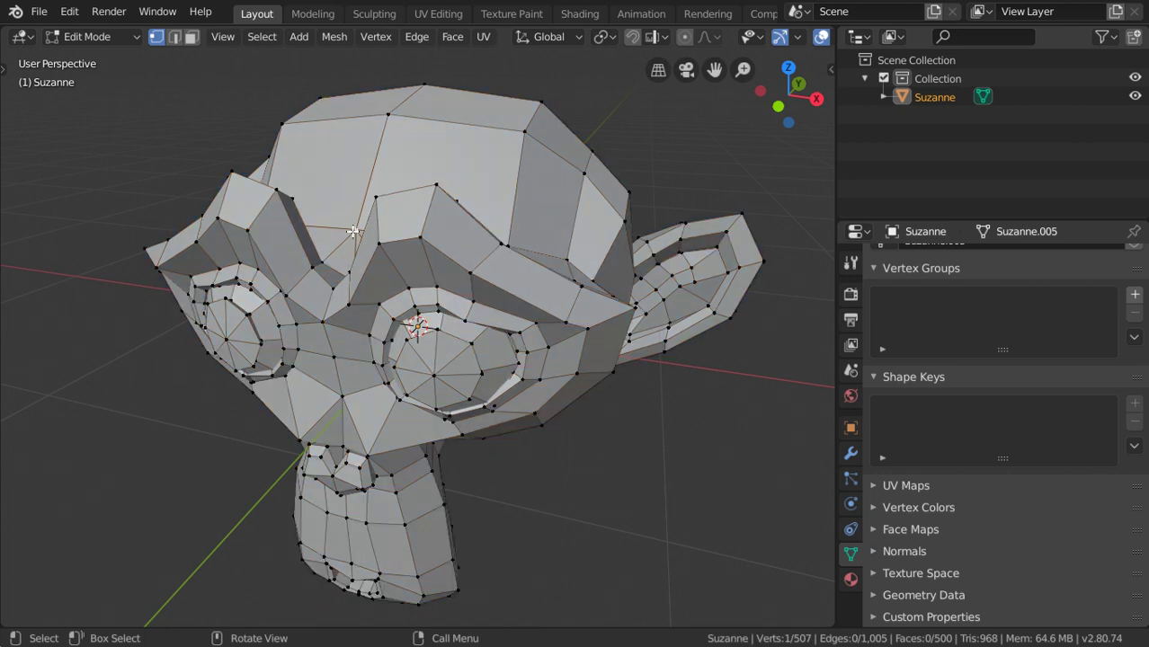
pyautogui.click(256, 40)
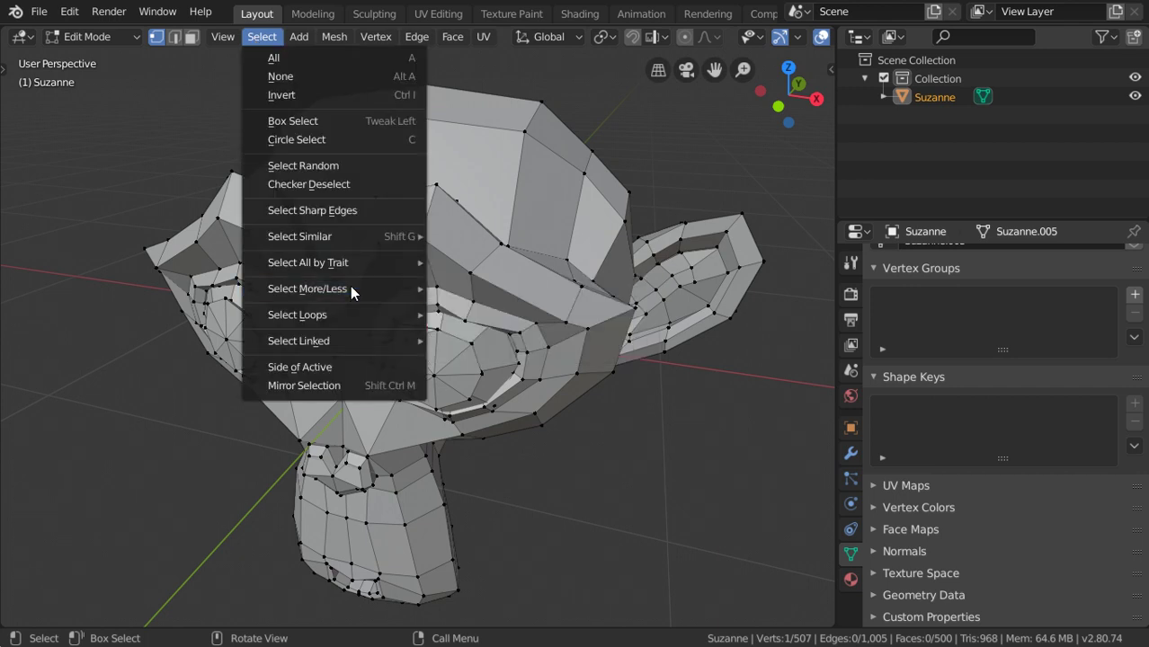
pyautogui.moveTo(309, 262)
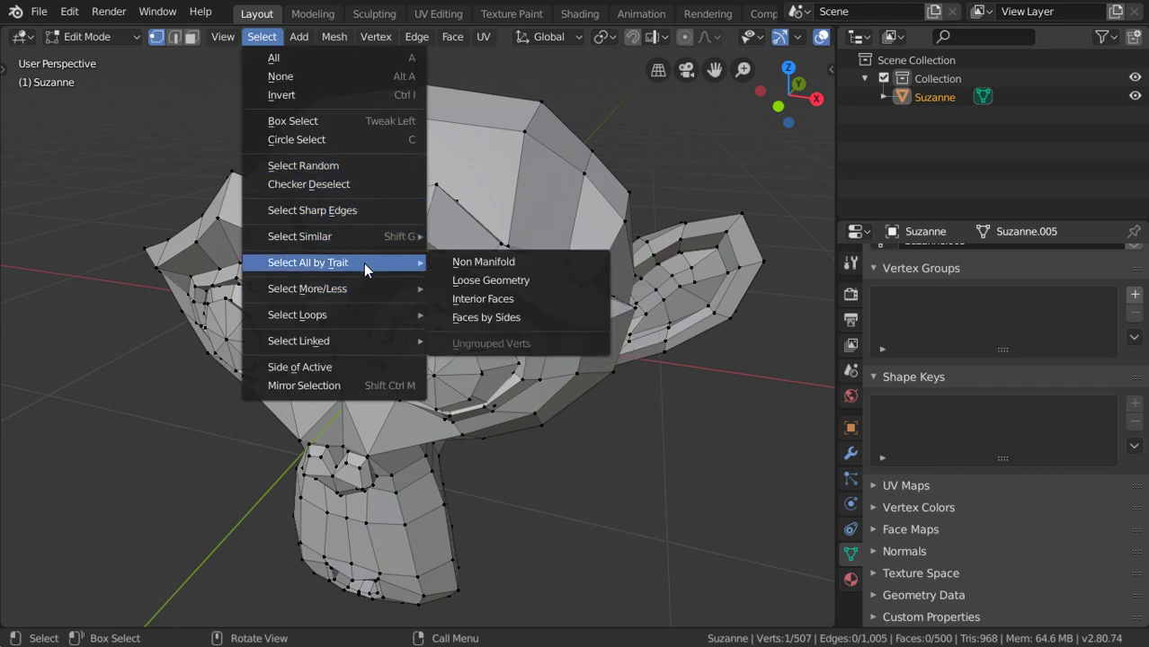
pyautogui.click(357, 368)
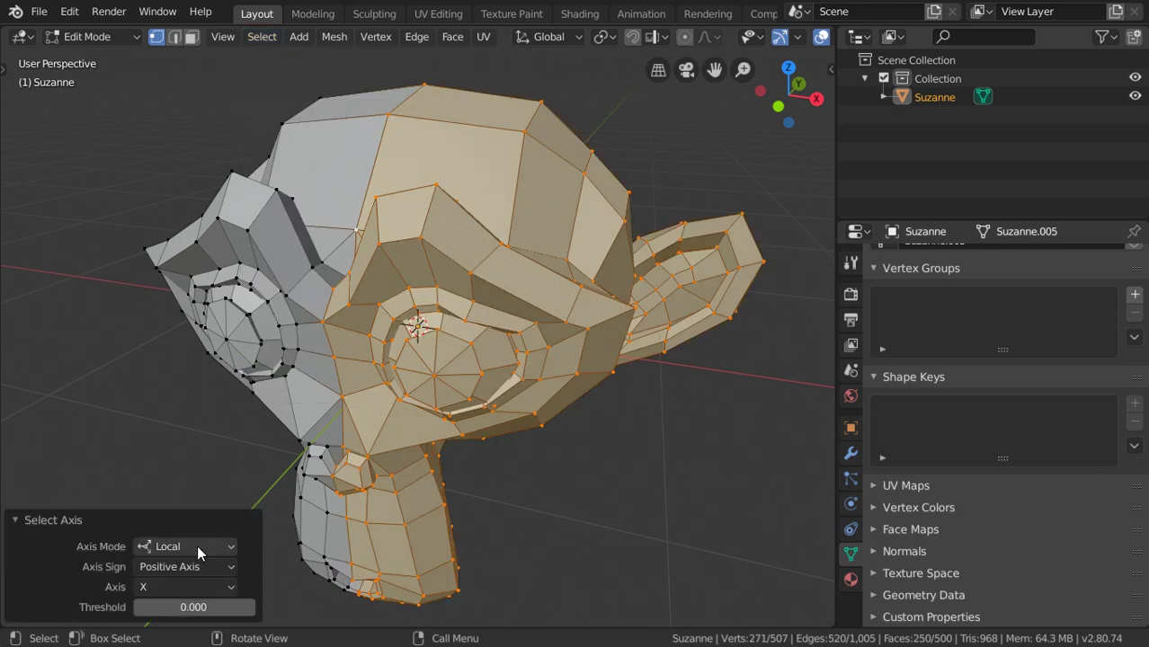
# Step: Create a vertex group named 'right', then deselect the whole mesh
pyautogui.click(1135, 294)
pyautogui.doubleClick(902, 300)
pyautogui.write('right')
pyautogui.press('Return')
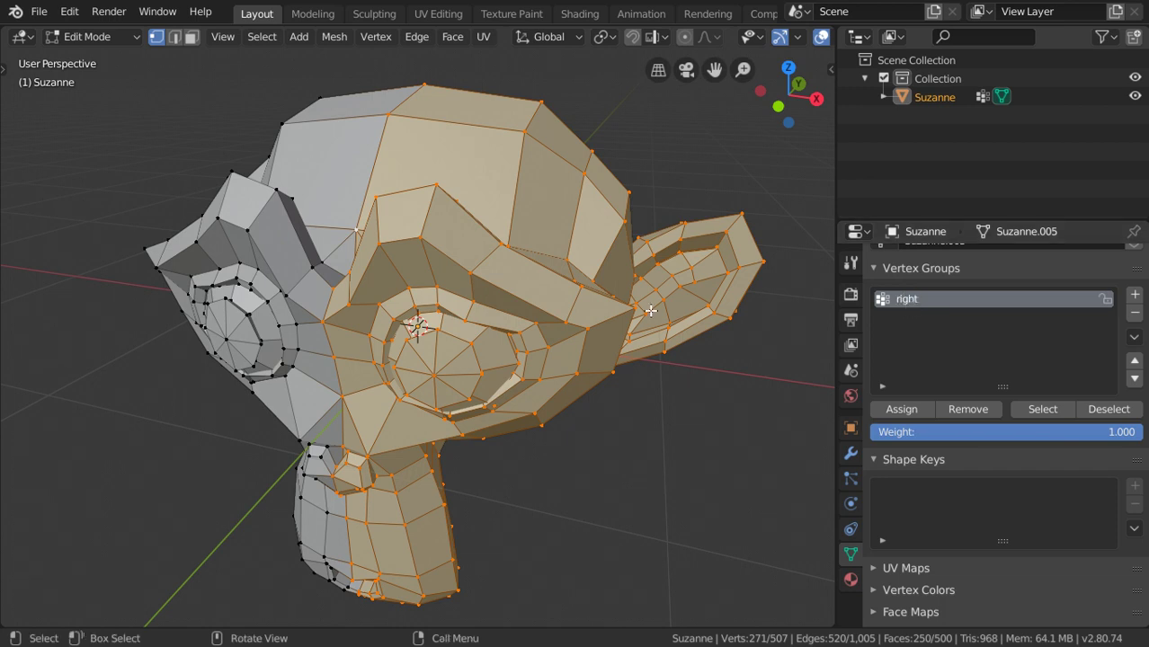
pyautogui.press('a')
pyautogui.hotkey('alt', 'a')
# Step: Add a second vertex group and select the head's negative-Y front side via Side of Active
pyautogui.moveTo(650, 311)
pyautogui.mouseDown(button='middle')
pyautogui.moveTo(384, 326)
pyautogui.moveTo(221, 251)
pyautogui.mouseUp(button='middle')
pyautogui.click(220, 250)
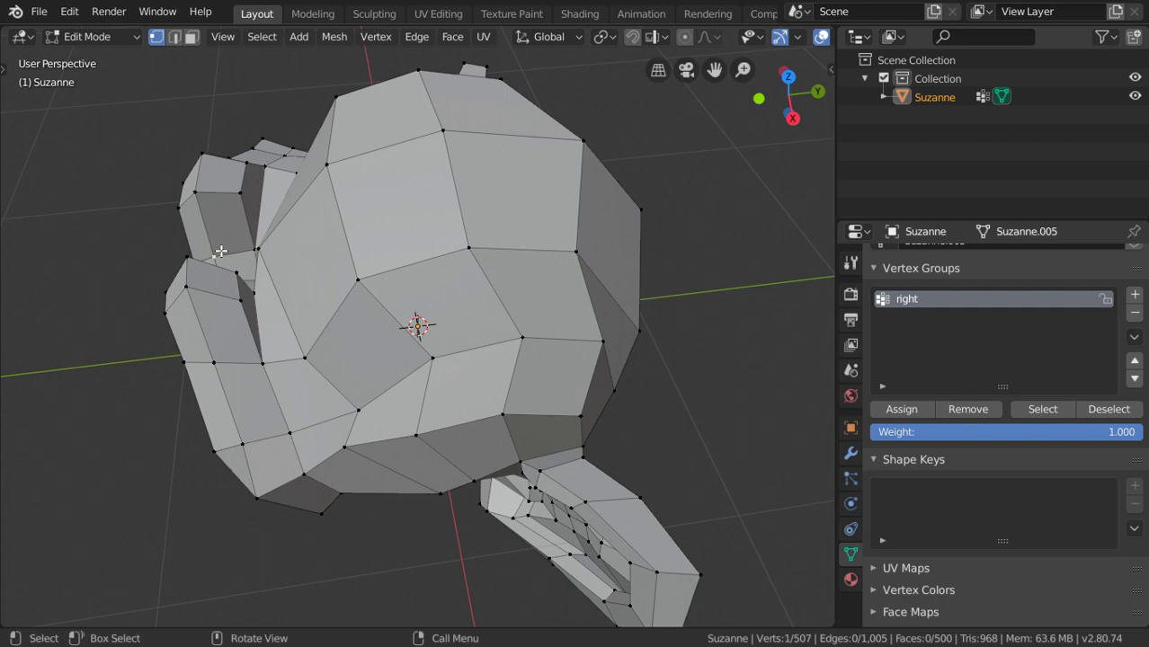
pyautogui.click(1134, 294)
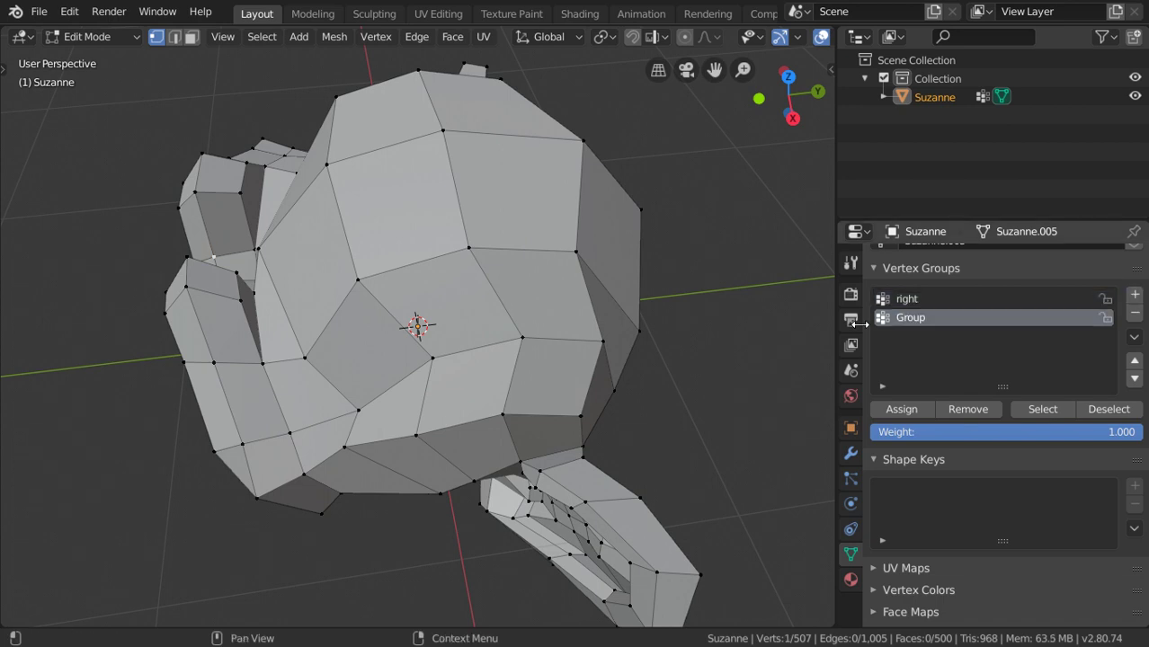
pyautogui.click(262, 36)
pyautogui.moveTo(299, 341)
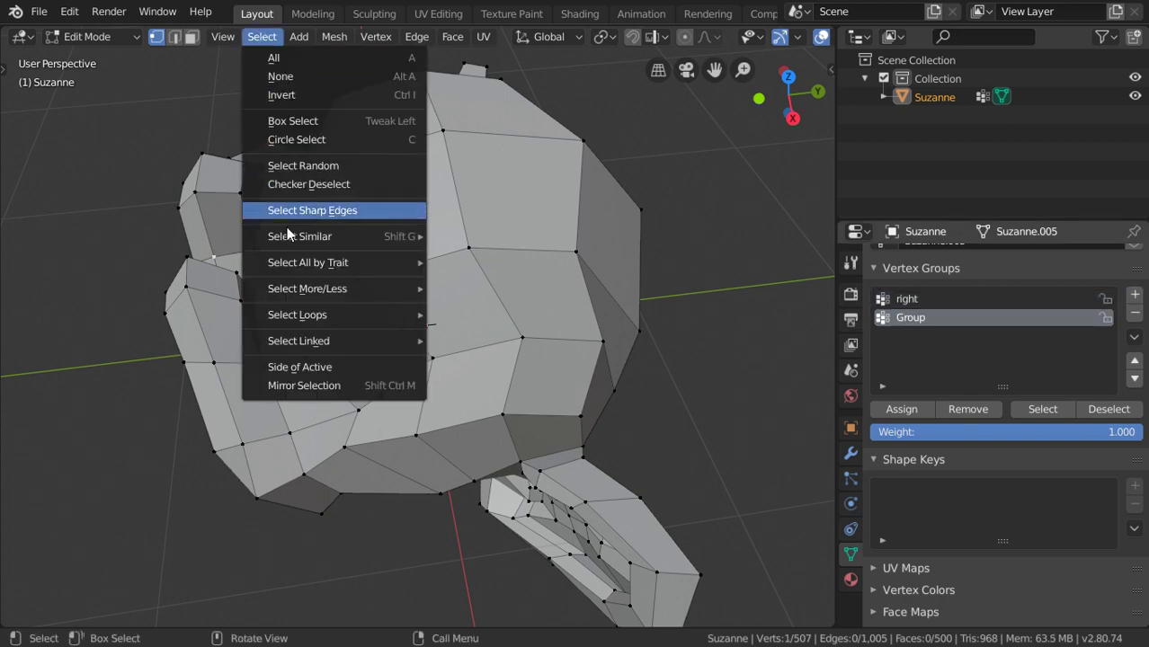
pyautogui.click(342, 367)
pyautogui.click(199, 568)
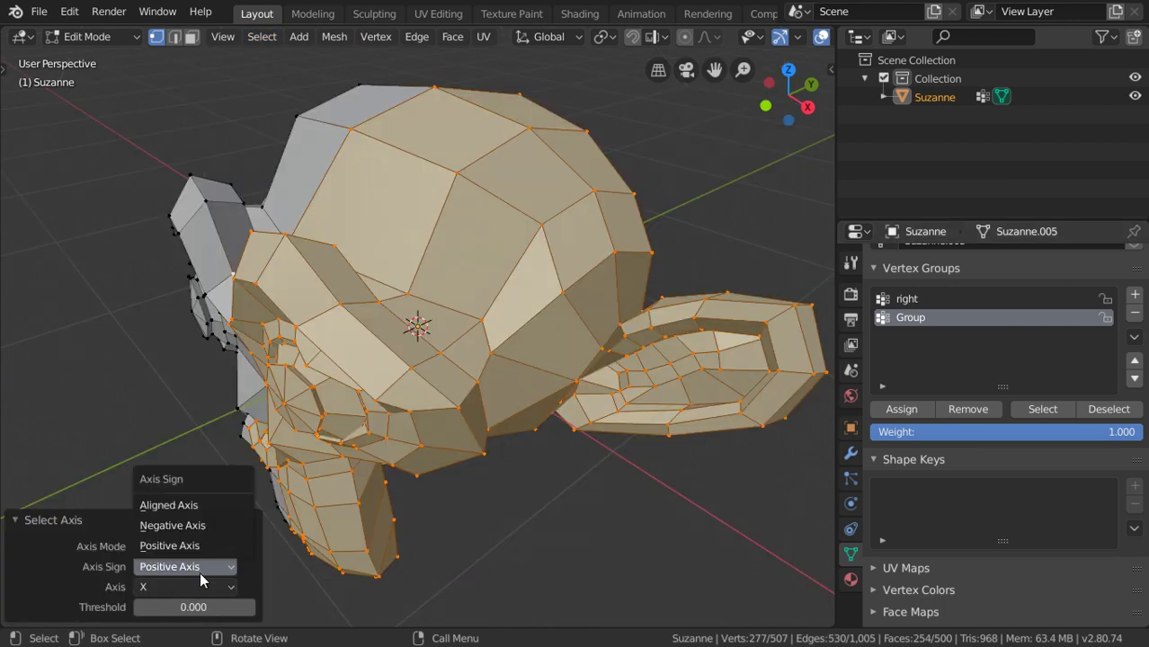
pyautogui.click(202, 581)
pyautogui.click(206, 580)
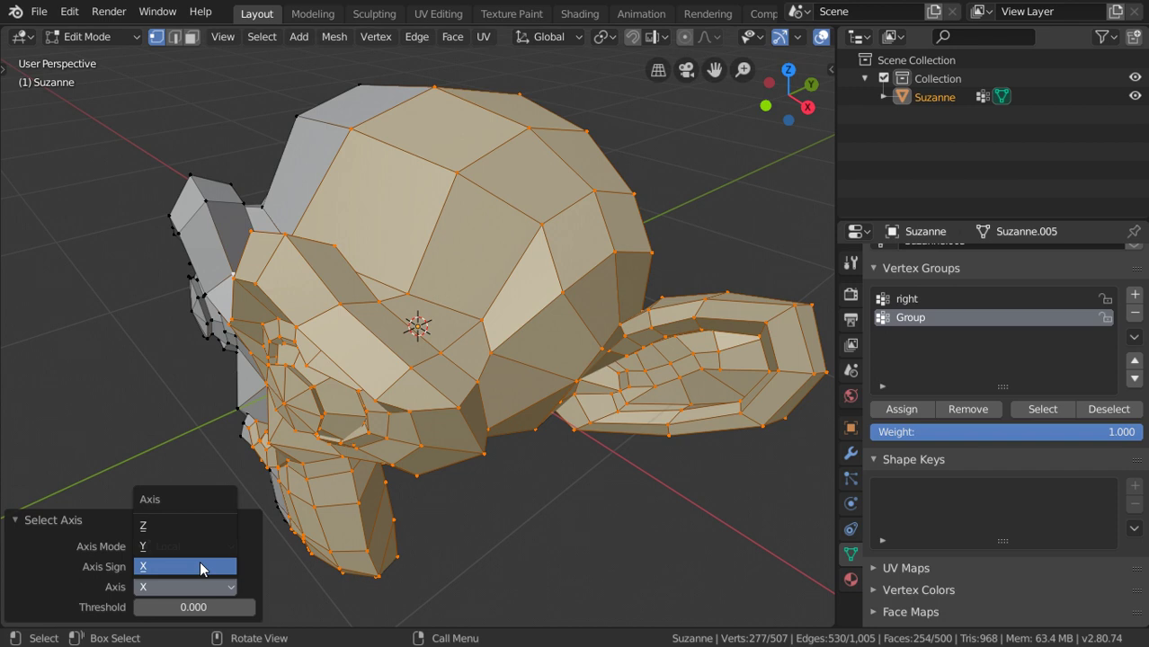
pyautogui.click(199, 567)
pyautogui.click(217, 585)
pyautogui.click(195, 550)
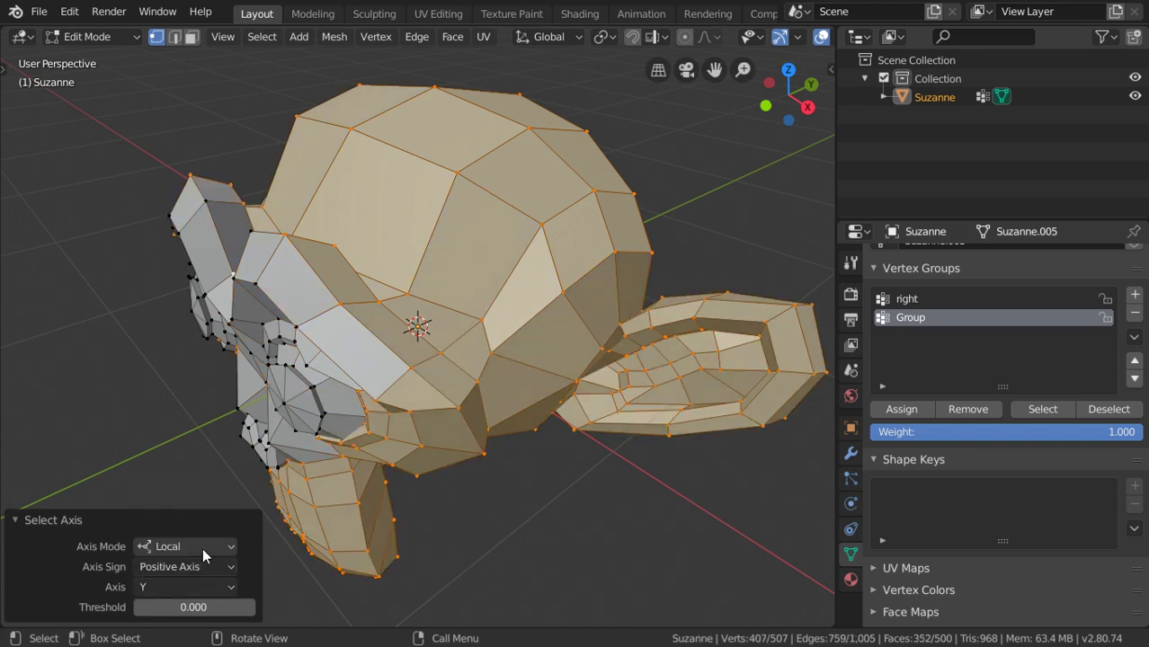
pyautogui.click(186, 567)
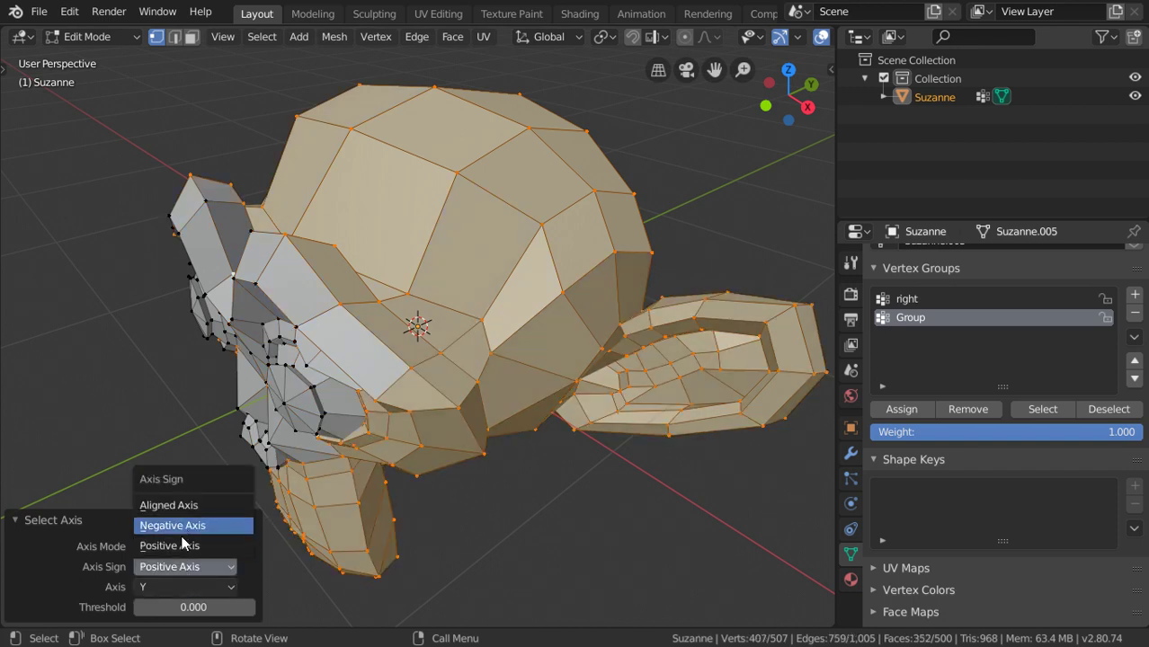
pyautogui.click(176, 531)
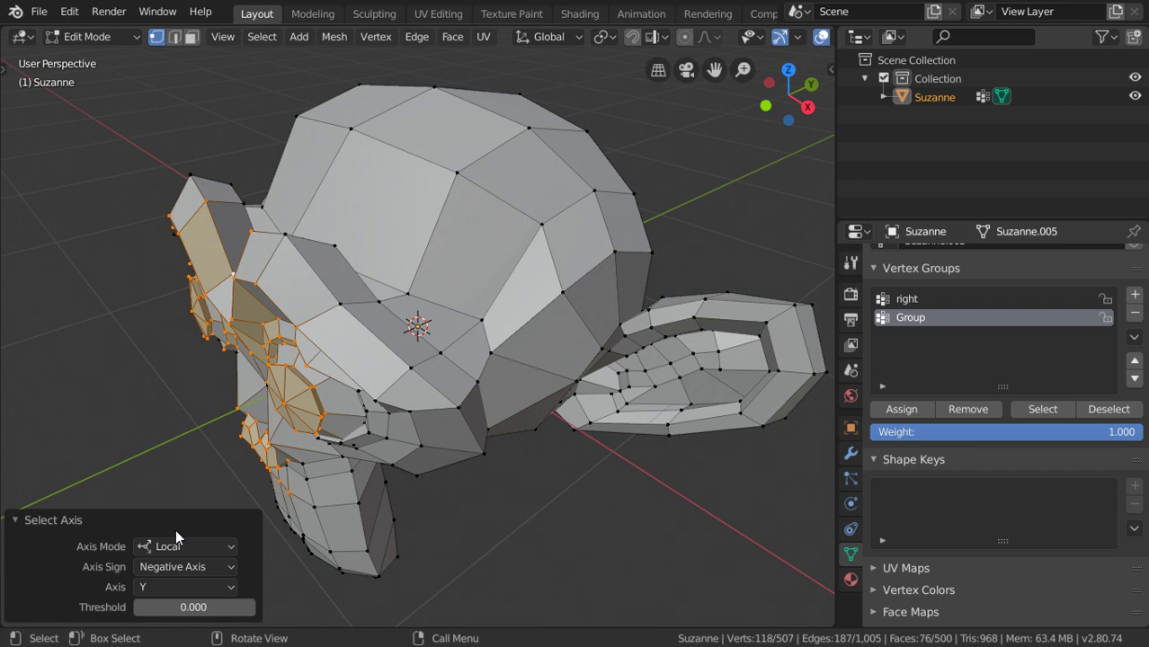
# Step: Grow the front selection twice and refine it with circle select in X-ray view
pyautogui.press('KP_3')
pyautogui.scroll(-1, 318, 453)
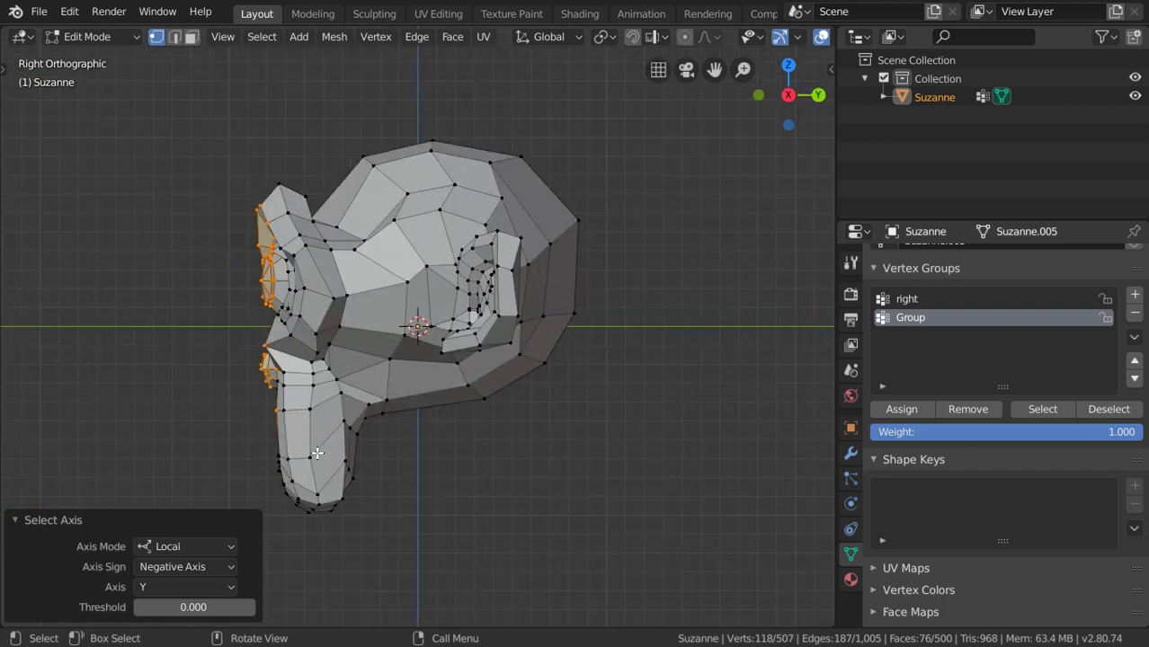
pyautogui.press('ctrl+KP_Add')
pyautogui.press('ctrl+KP_Add')
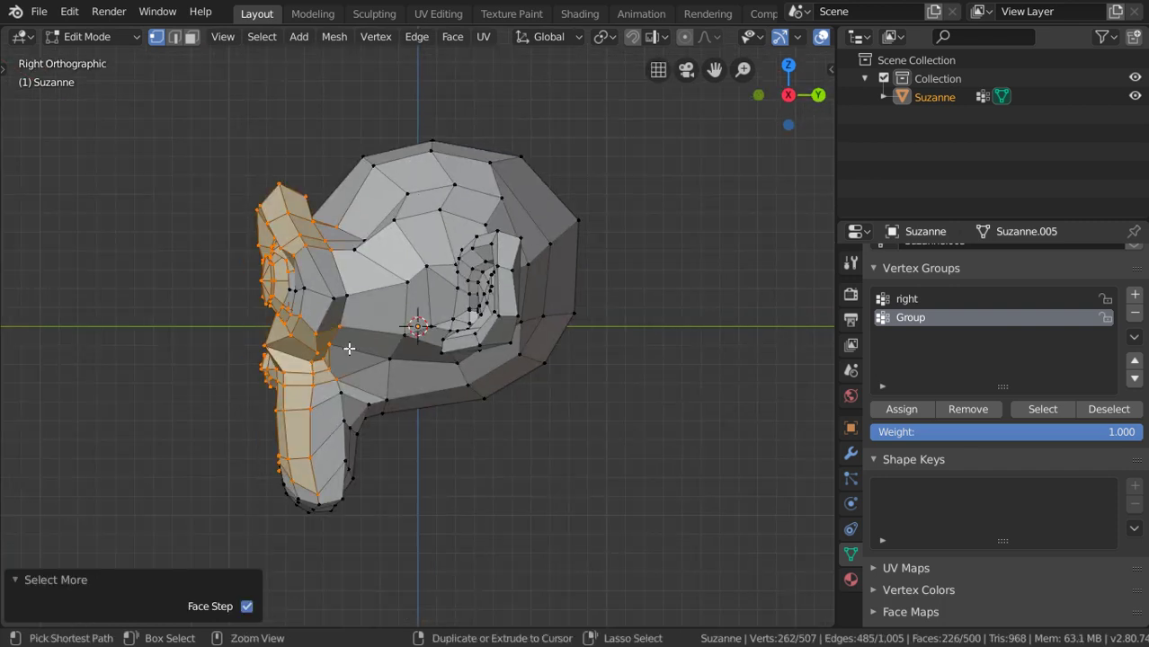
pyautogui.press('ctrl+KP_Add')
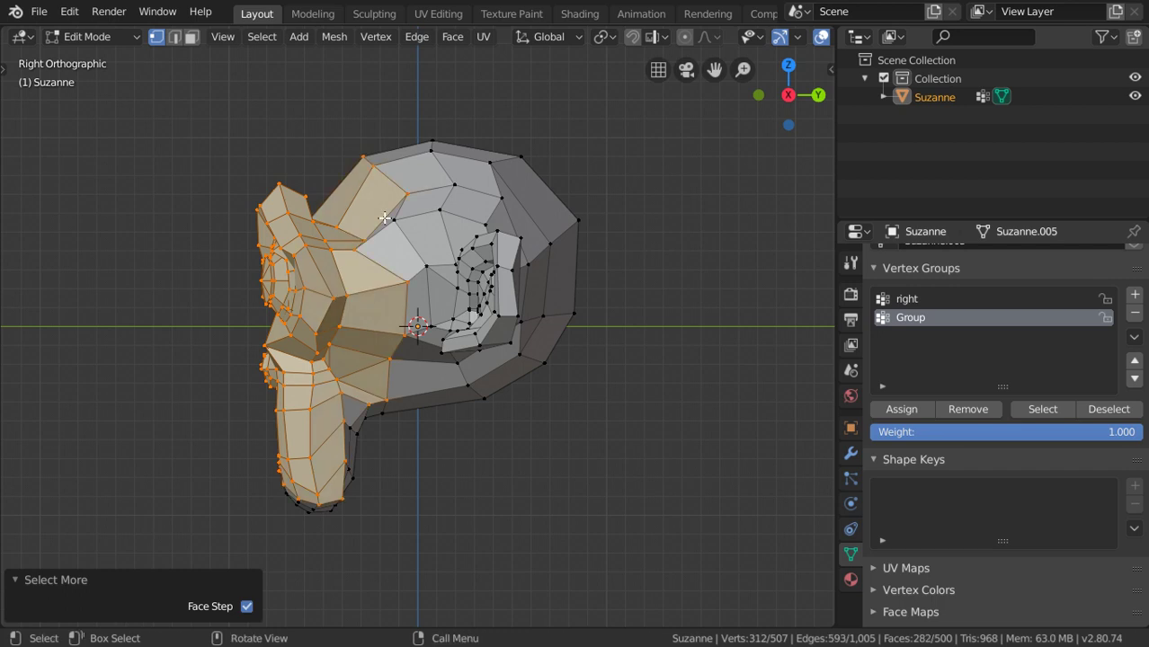
pyautogui.hotkey('alt', 'z')
pyautogui.press('c')
pyautogui.moveTo(392, 200)
pyautogui.keyDown('shift'); pyautogui.mouseDown()
pyautogui.moveTo(379, 175)
pyautogui.moveTo(403, 184)
pyautogui.moveTo(378, 418)
pyautogui.mouseUp(); pyautogui.keyUp('shift')
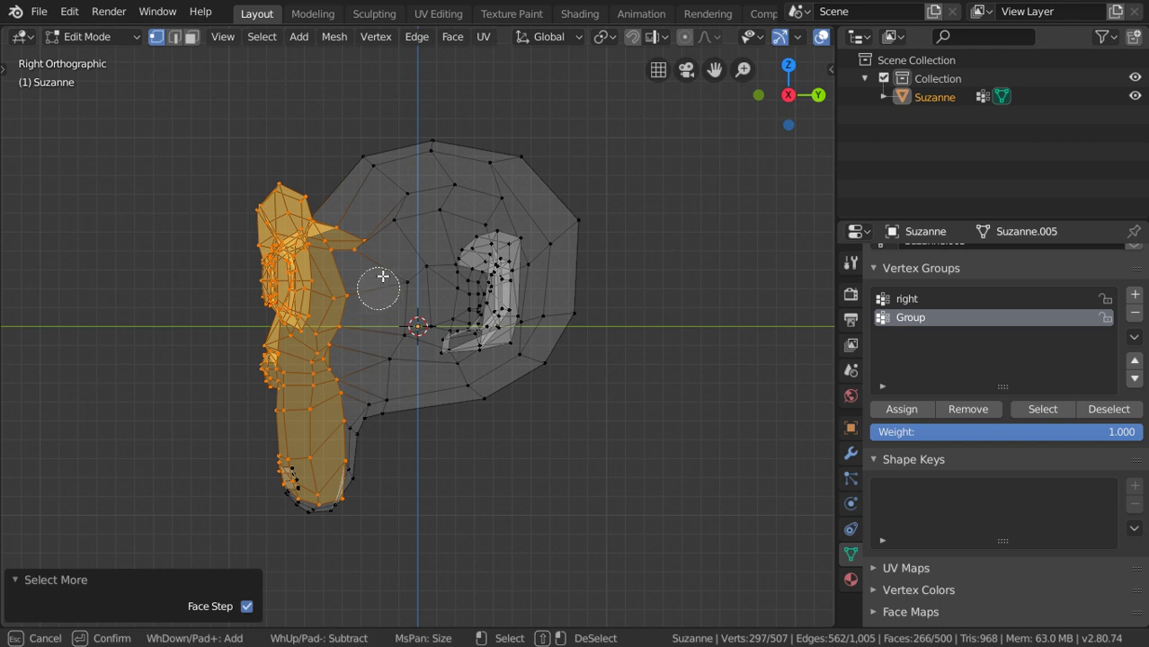
pyautogui.keyDown('shift'); pyautogui.moveTo(373, 249); pyautogui.dragTo(328, 238); pyautogui.keyUp('shift')
pyautogui.press('Escape')
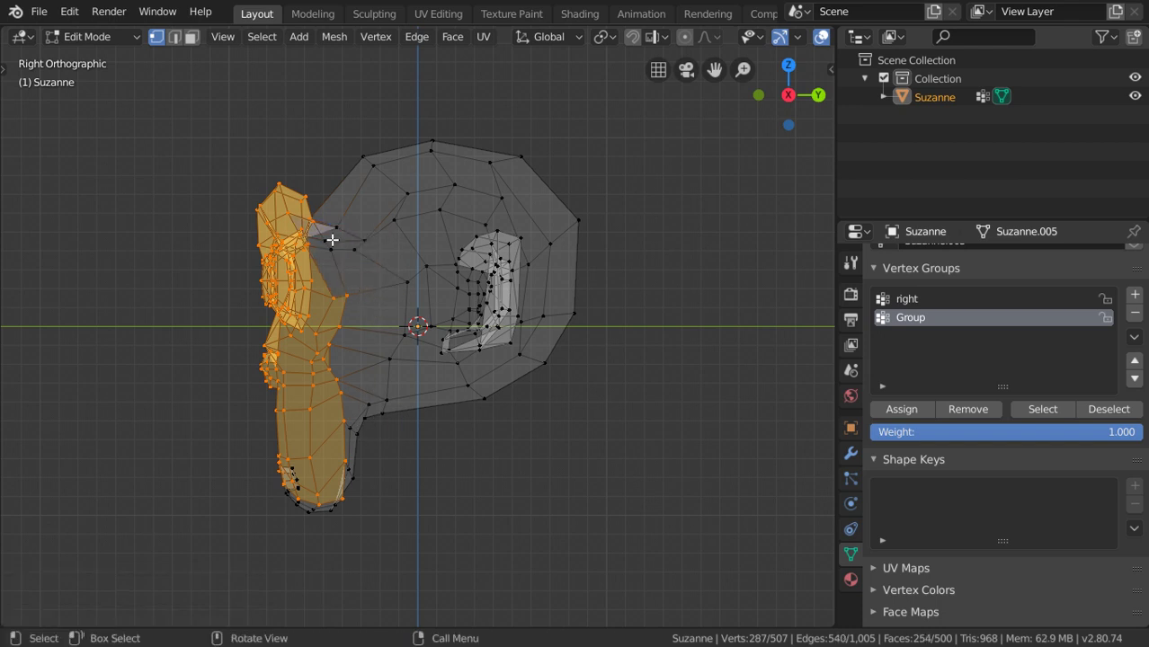
pyautogui.press('c')
pyautogui.click(319, 258)
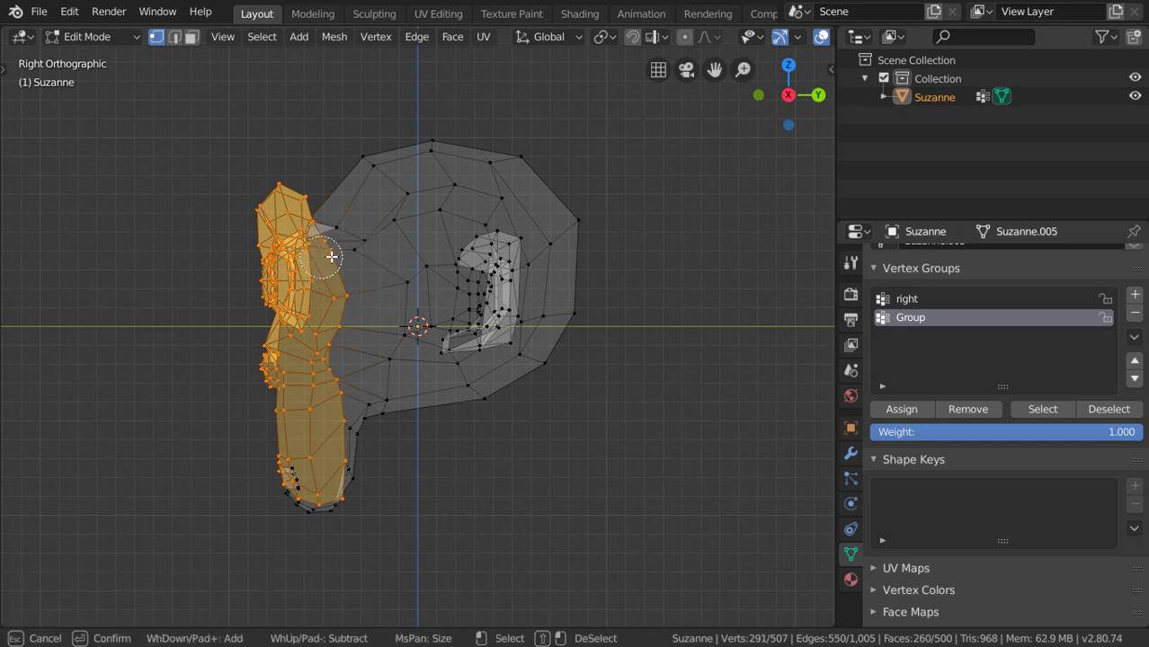
pyautogui.press('Escape')
# Step: Name the group 'front' and add a third empty vertex group
pyautogui.keyDown('shift'); pyautogui.moveTo(393, 378); pyautogui.dragTo(479, 349, button='middle'); pyautogui.keyUp('shift')
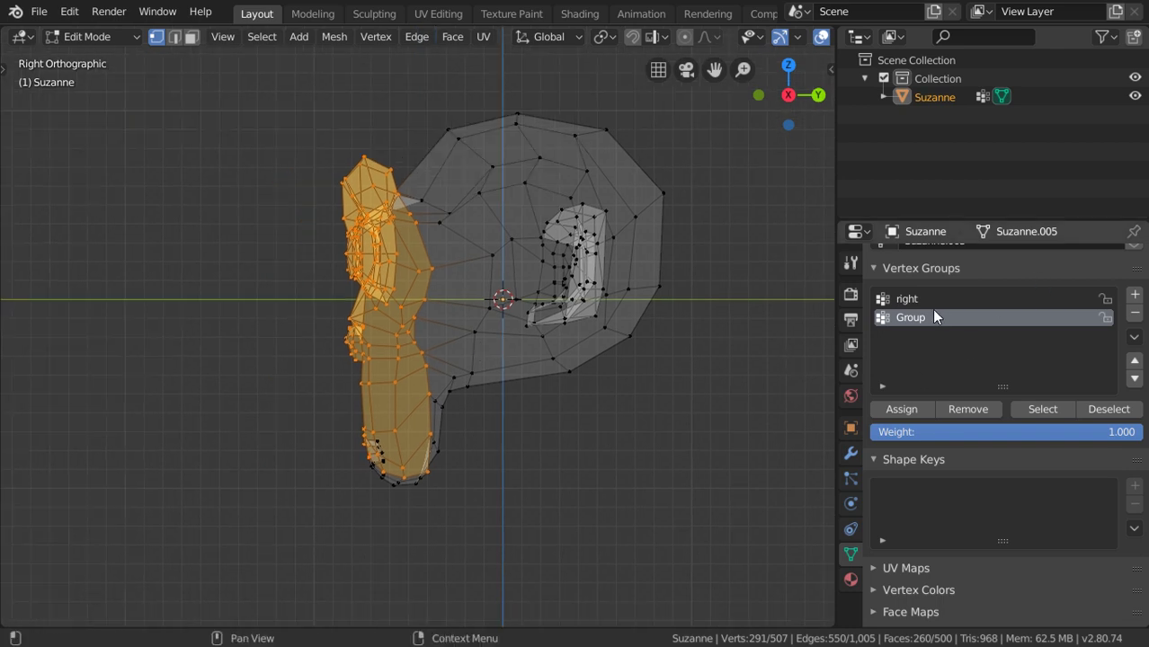
pyautogui.write('front')
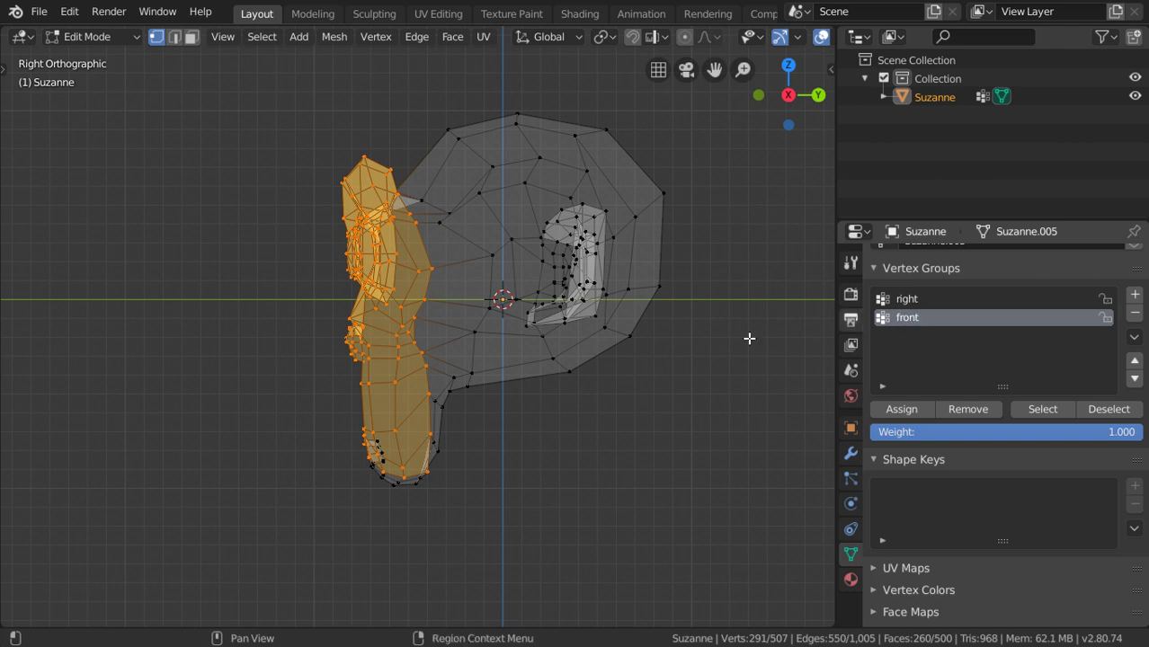
pyautogui.click(1134, 294)
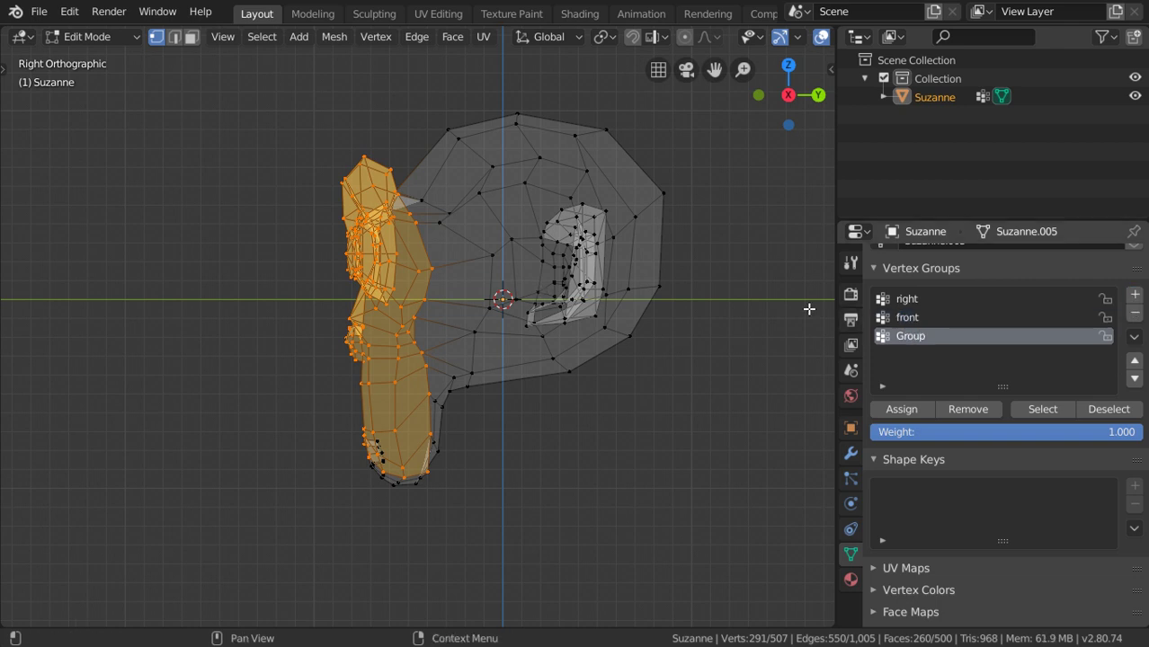
# Step: In face select mode, randomly select about half of Suzanne's faces
pyautogui.hotkey('alt', 'a')
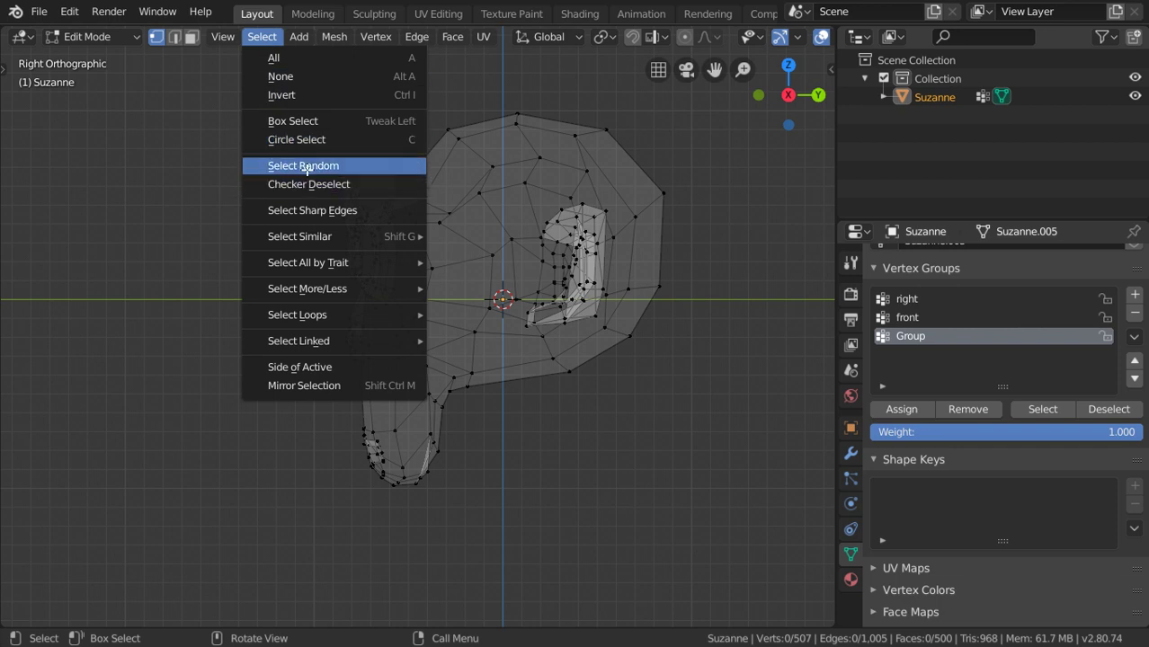
pyautogui.click(306, 168)
pyautogui.moveTo(307, 168); pyautogui.dragTo(626, 374, button='middle')
pyautogui.click(283, 112)
pyautogui.click(261, 36)
pyautogui.click(263, 41)
pyautogui.click(191, 36)
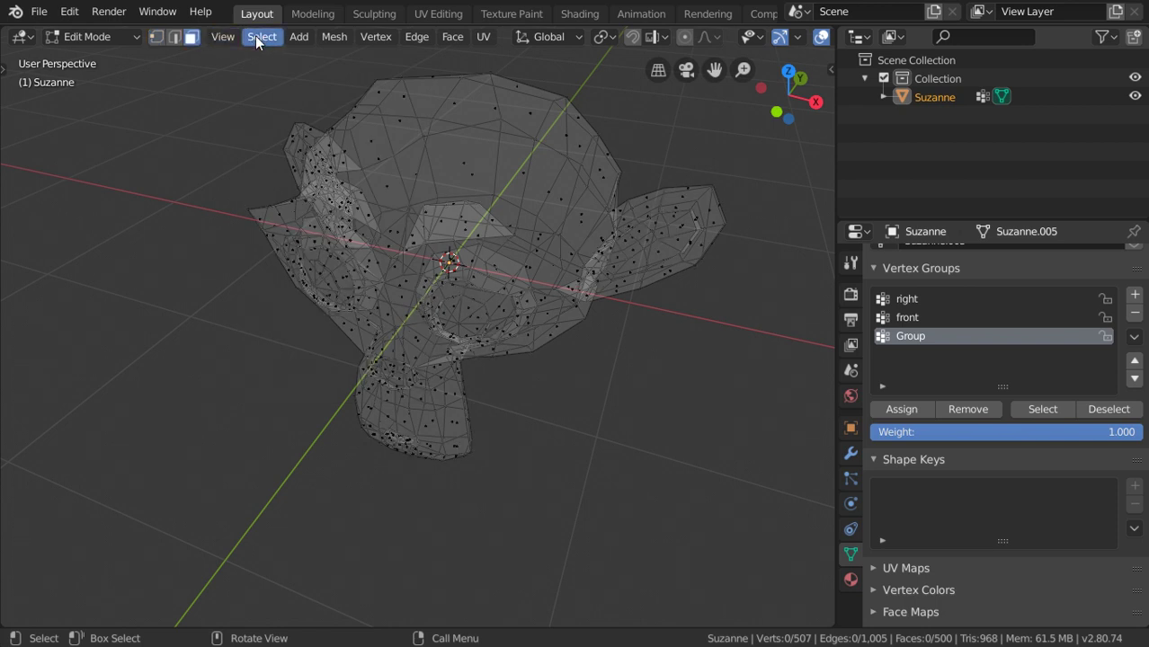
pyautogui.click(259, 39)
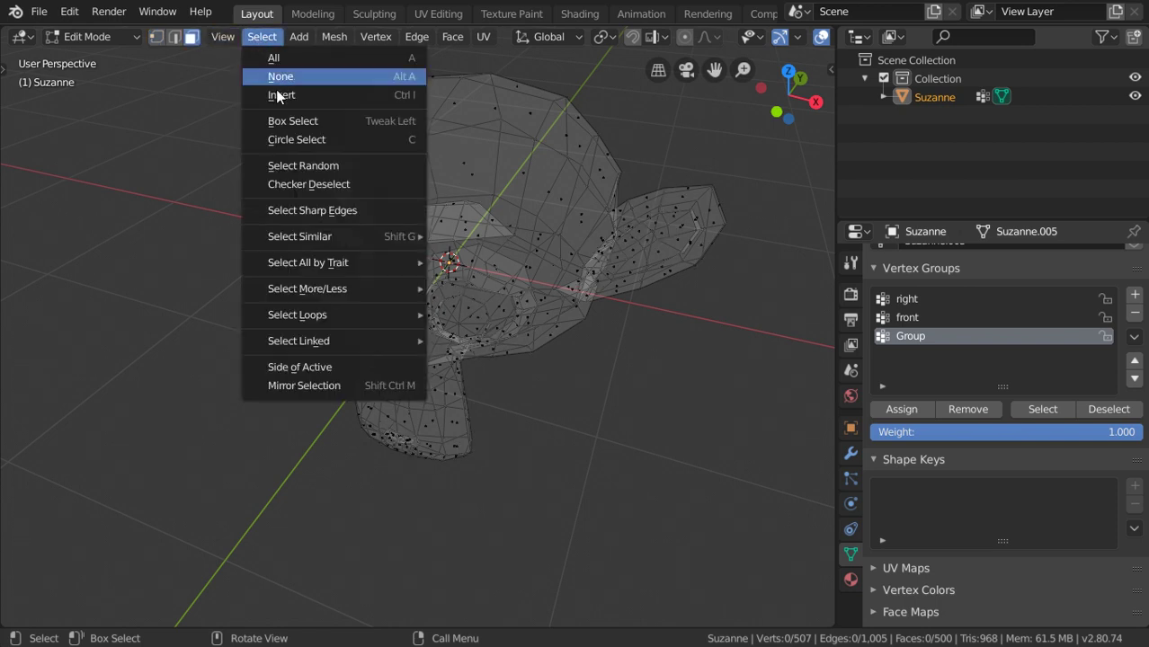
pyautogui.click(306, 169)
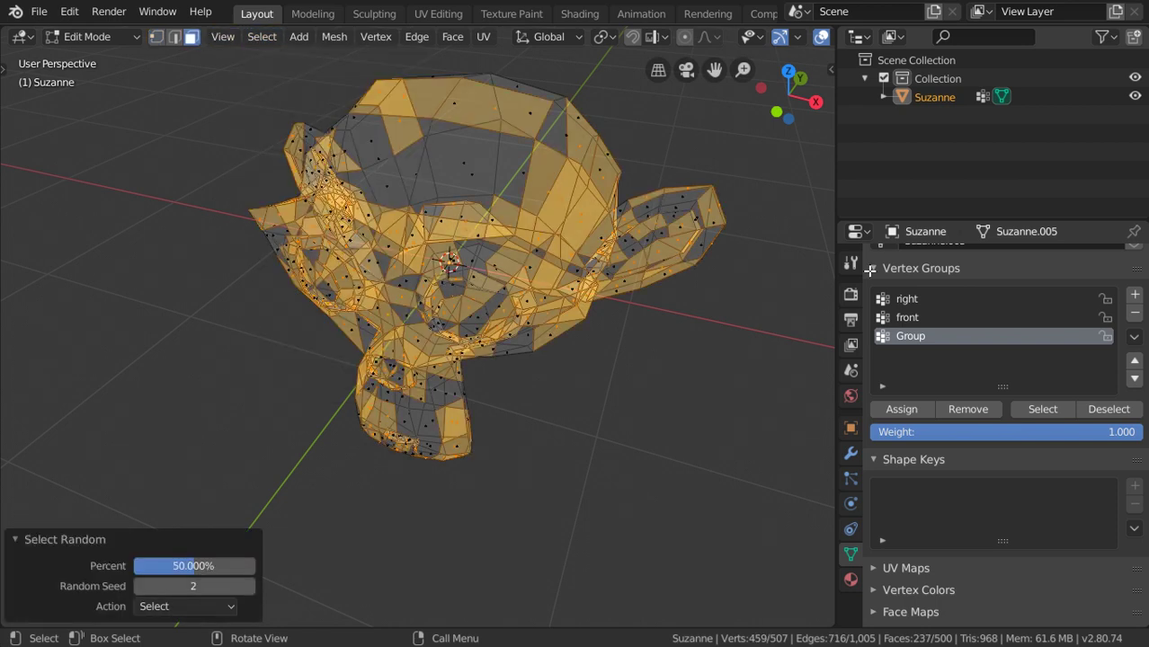
# Step: Rename the vertex group 'Group' to 'random' and show the modifier properties
pyautogui.doubleClick(924, 336)
pyautogui.write('random')
pyautogui.press('Return')
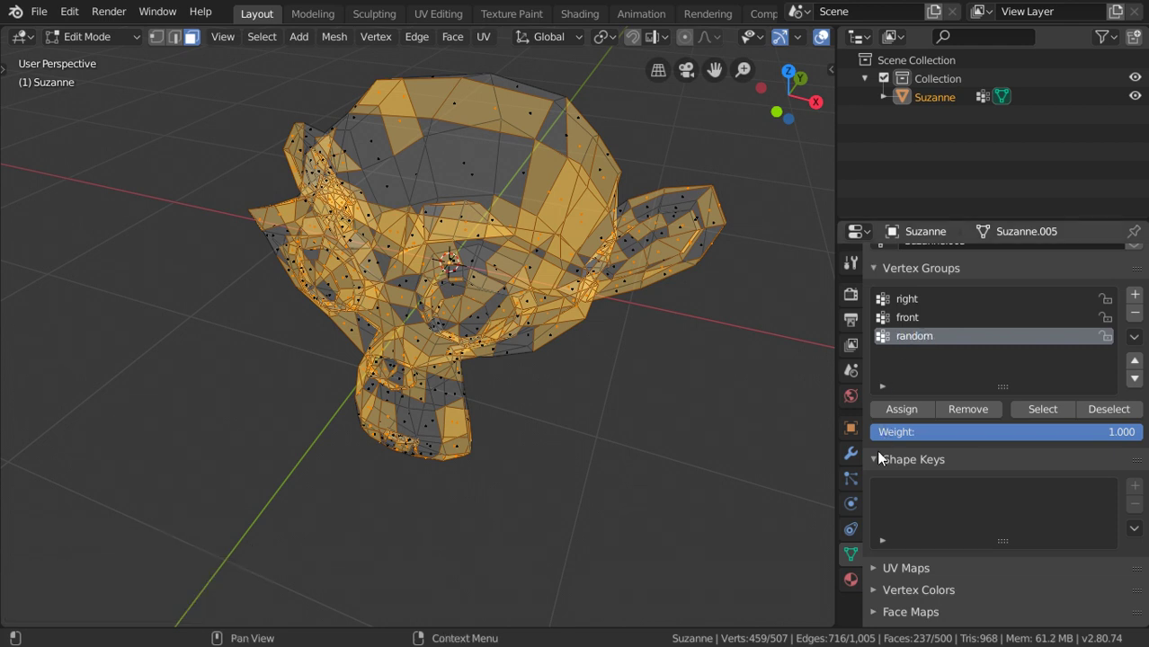
pyautogui.click(852, 452)
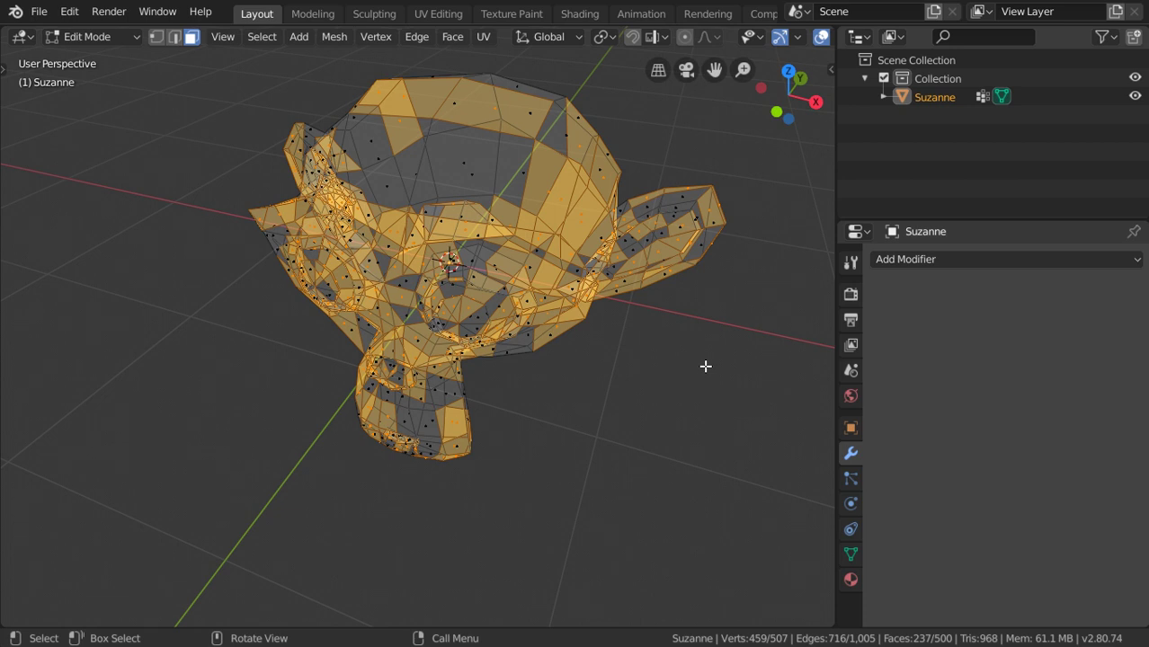
# Step: In Object Mode, add a Mask modifier in Vertex Group mode masking to 'front'
pyautogui.press('Tab')
pyautogui.click(930, 260)
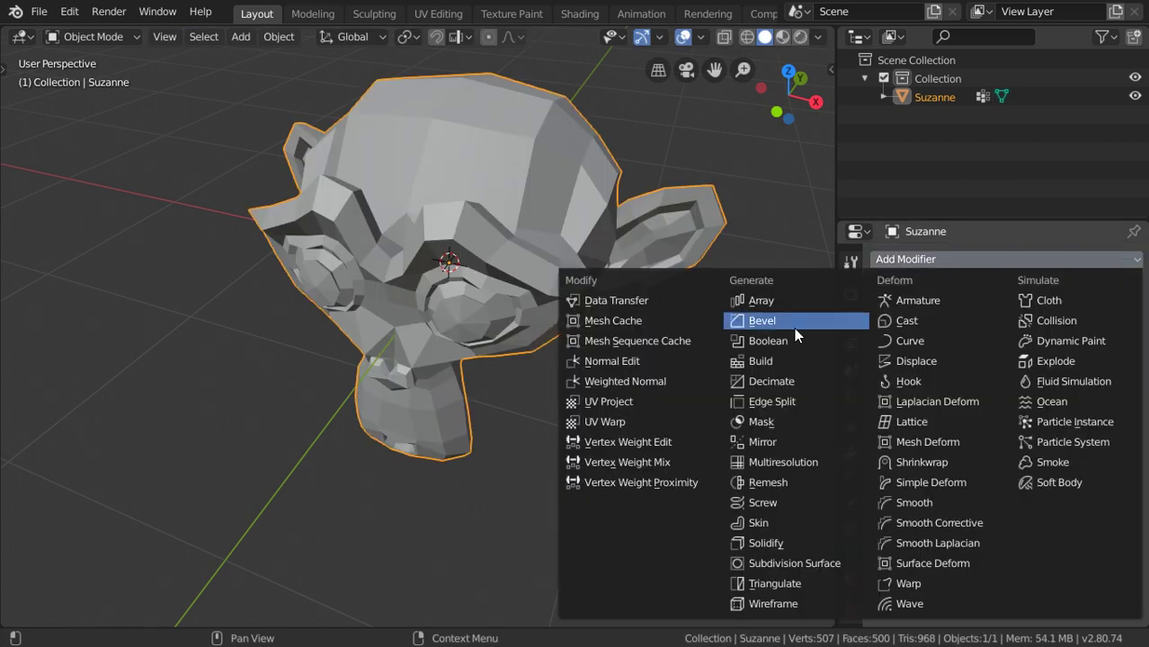
pyautogui.click(783, 420)
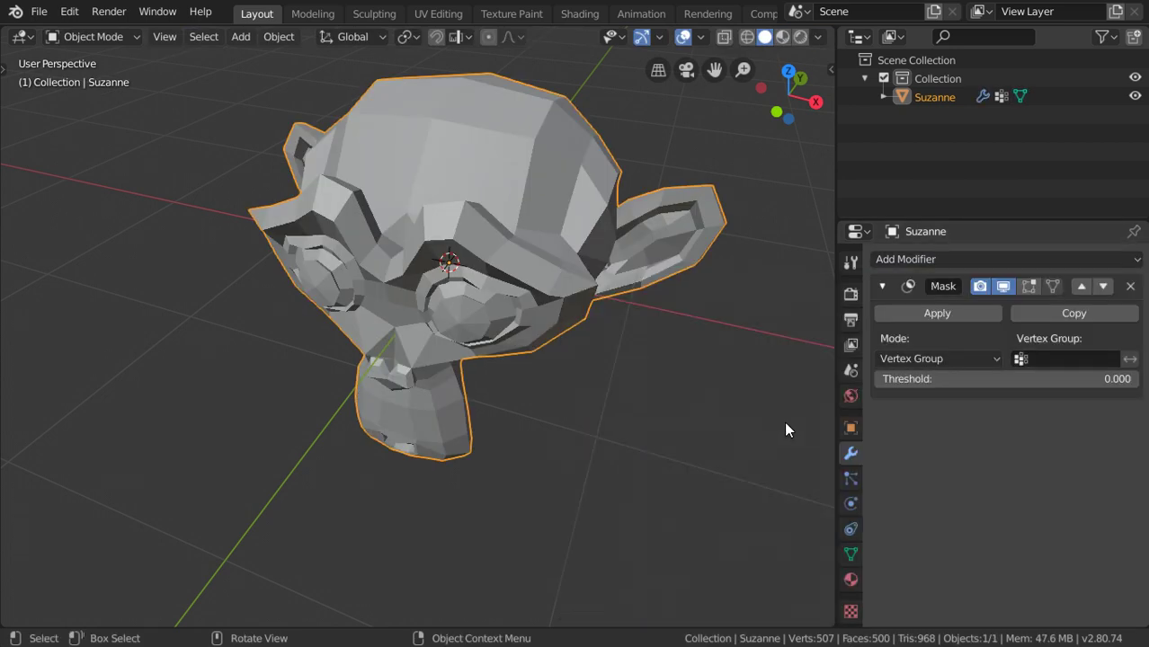
pyautogui.moveTo(784, 421); pyautogui.dragTo(832, 400, button='middle')
pyautogui.click(939, 359)
pyautogui.click(935, 380)
pyautogui.click(1056, 359)
pyautogui.click(988, 385)
# Step: Swap the mask's vertex group from 'front' to 'right' and return to Edit Mode
pyautogui.moveTo(580, 378)
pyautogui.mouseDown(button='middle')
pyautogui.moveTo(444, 339)
pyautogui.moveTo(461, 357)
pyautogui.moveTo(370, 364)
pyautogui.moveTo(720, 299)
pyautogui.mouseUp(button='middle')
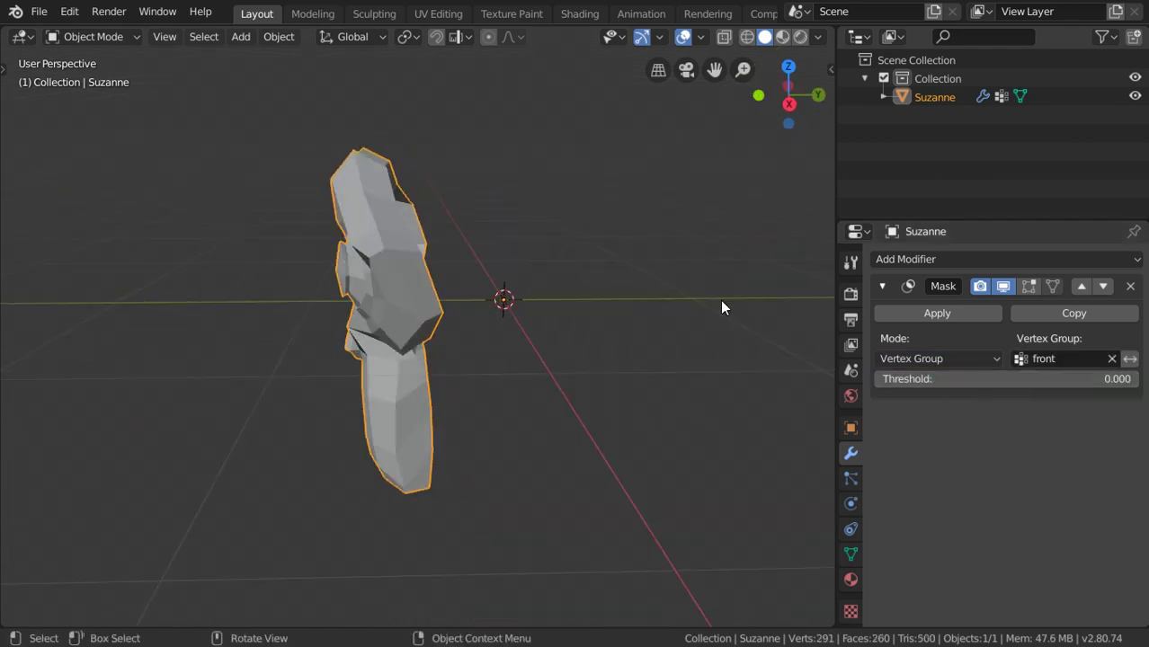
pyautogui.click(1111, 359)
pyautogui.click(1102, 357)
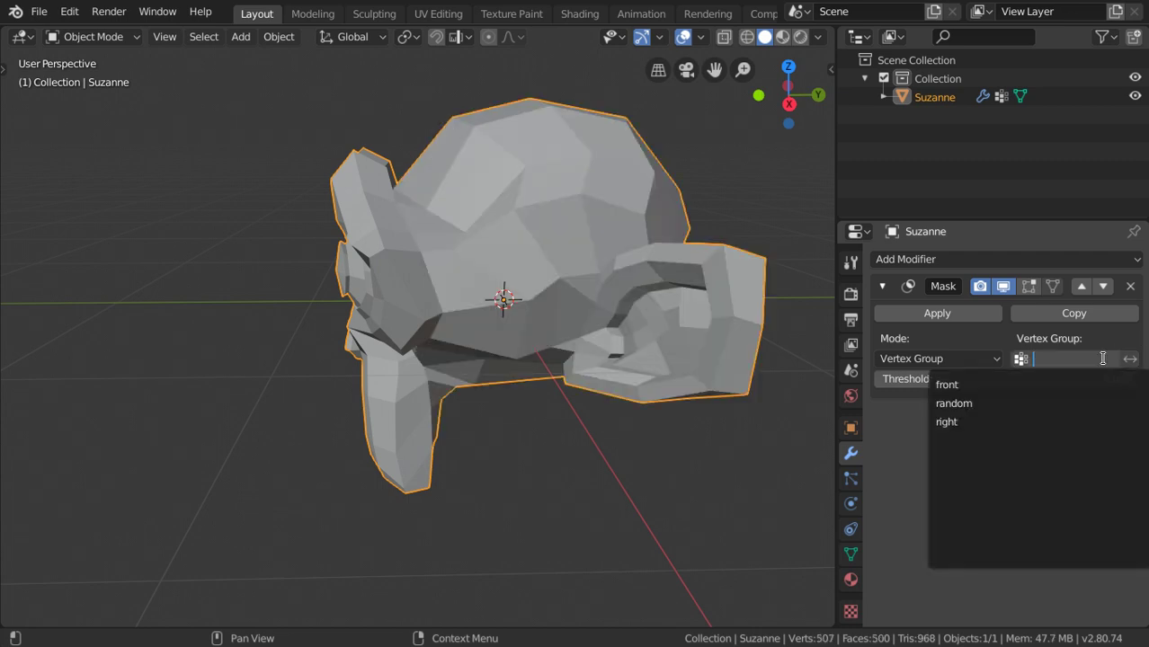
pyautogui.click(983, 424)
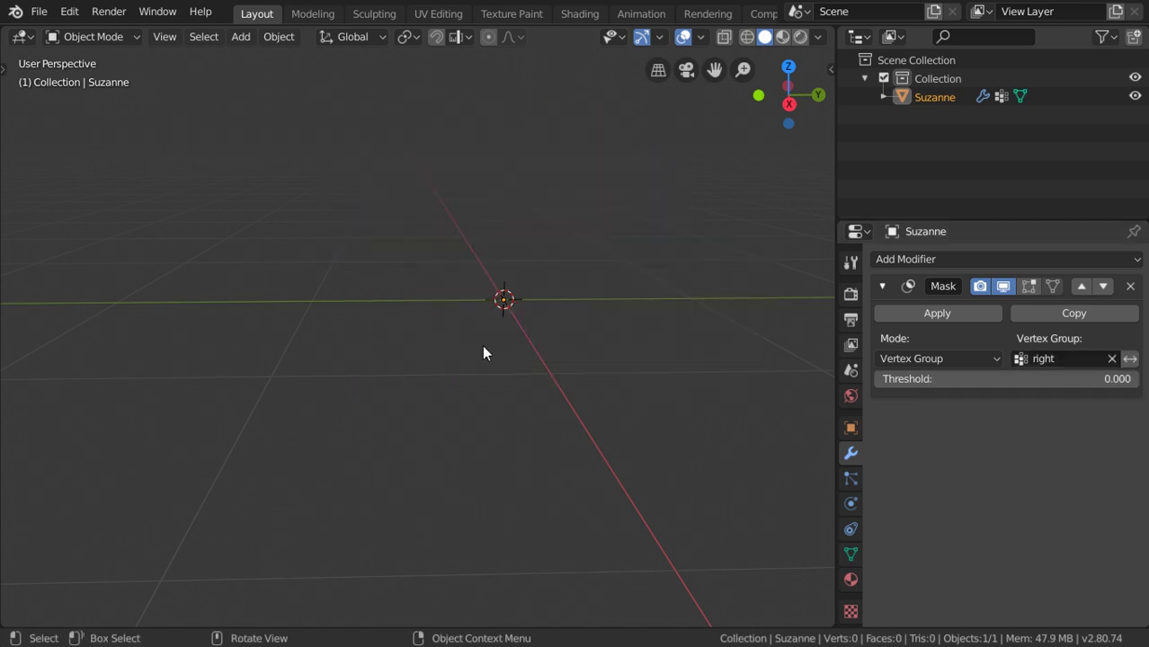
pyautogui.moveTo(483, 352)
pyautogui.mouseDown(button='middle')
pyautogui.moveTo(706, 295)
pyautogui.moveTo(486, 287)
pyautogui.moveTo(593, 285)
pyautogui.moveTo(530, 286)
pyautogui.moveTo(547, 287)
pyautogui.mouseUp(button='middle')
pyautogui.press('Tab')
# Step: Box-select Suzanne's positive-X half in X-ray vertex mode, grow it, and make 'right' the active group
pyautogui.hotkey('alt', 'a')
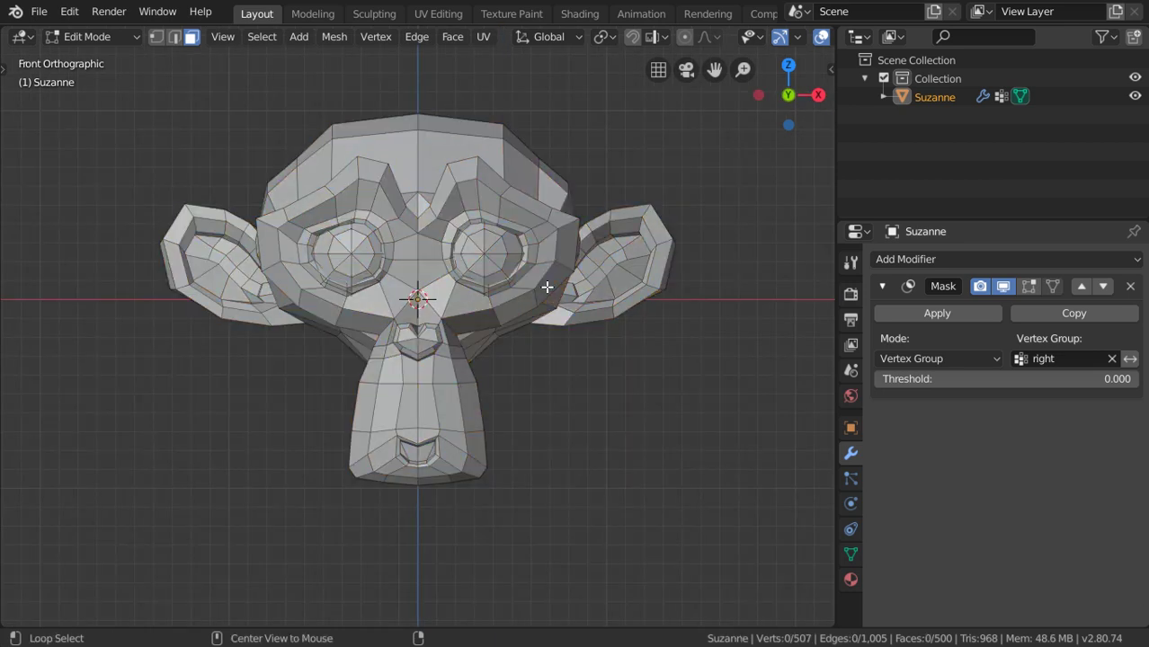
pyautogui.click(157, 36)
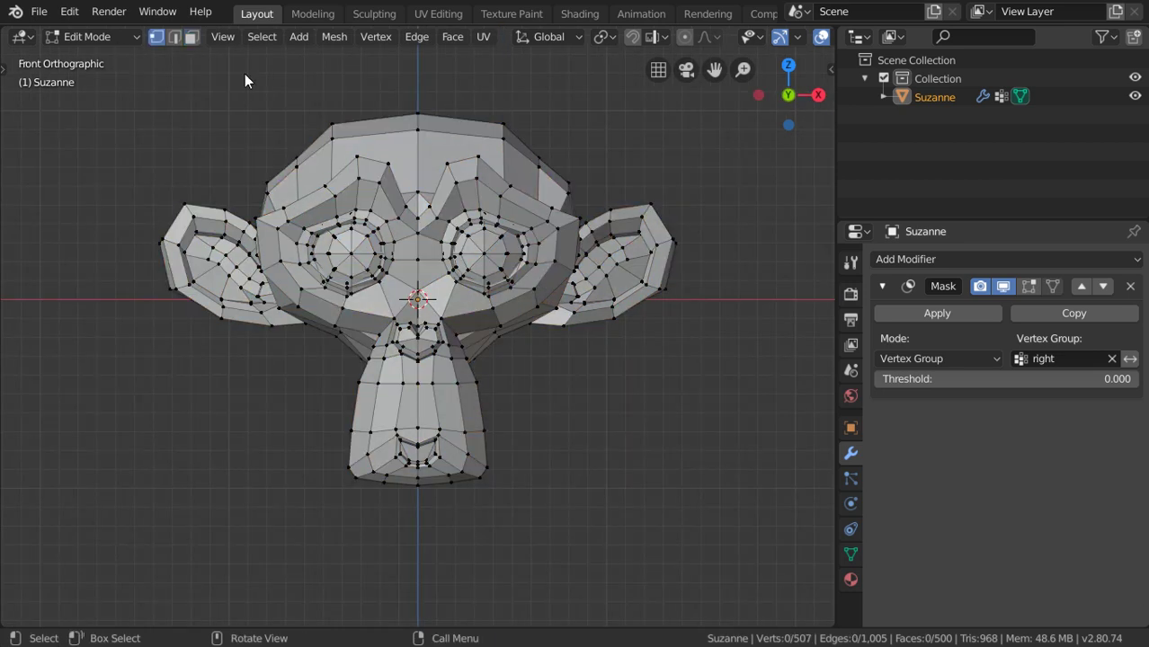
pyautogui.hotkey('alt', 'z')
pyautogui.scroll(-1, 669, 119)
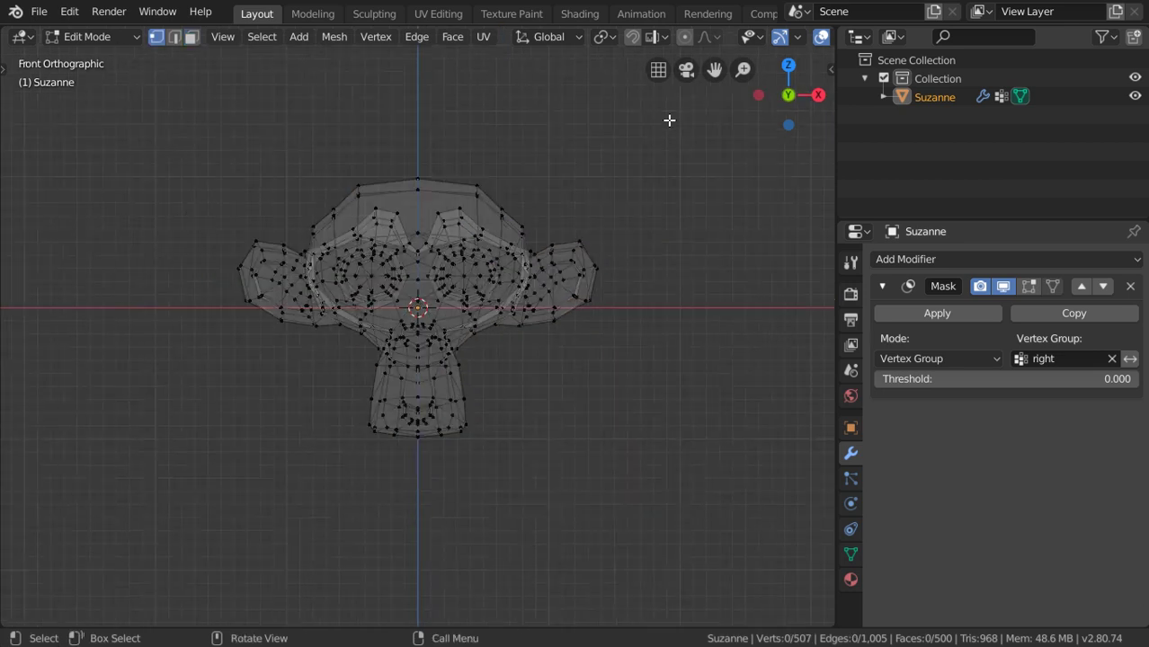
pyautogui.moveTo(669, 119); pyautogui.dragTo(421, 553)
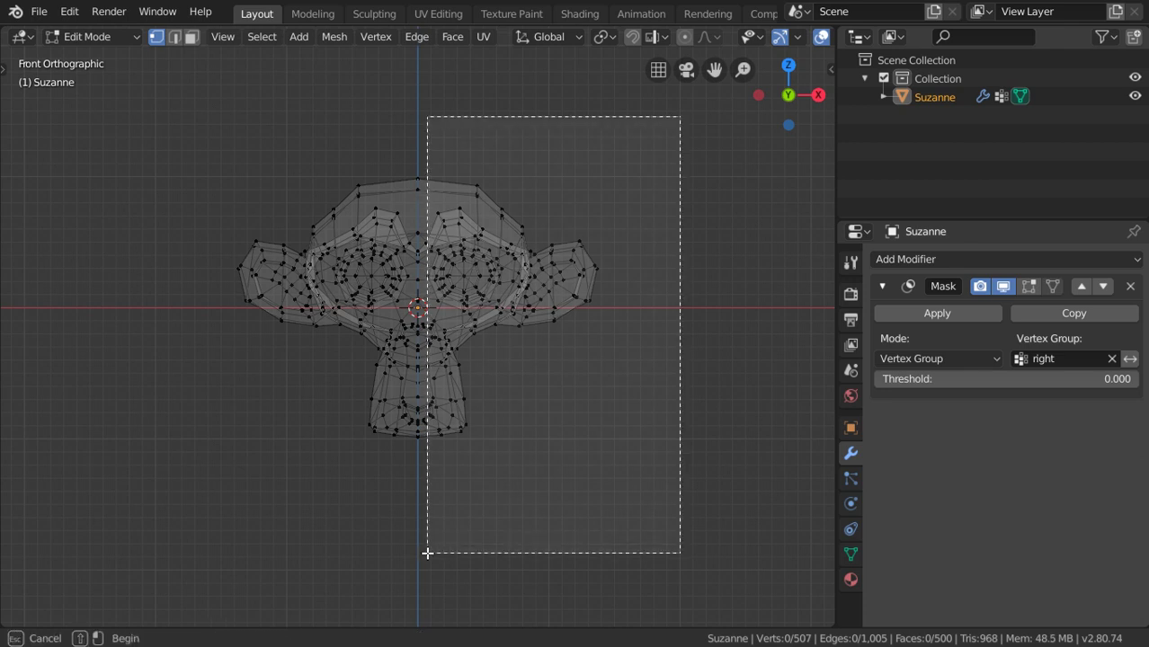
pyautogui.press('ctrl+KP_Add')
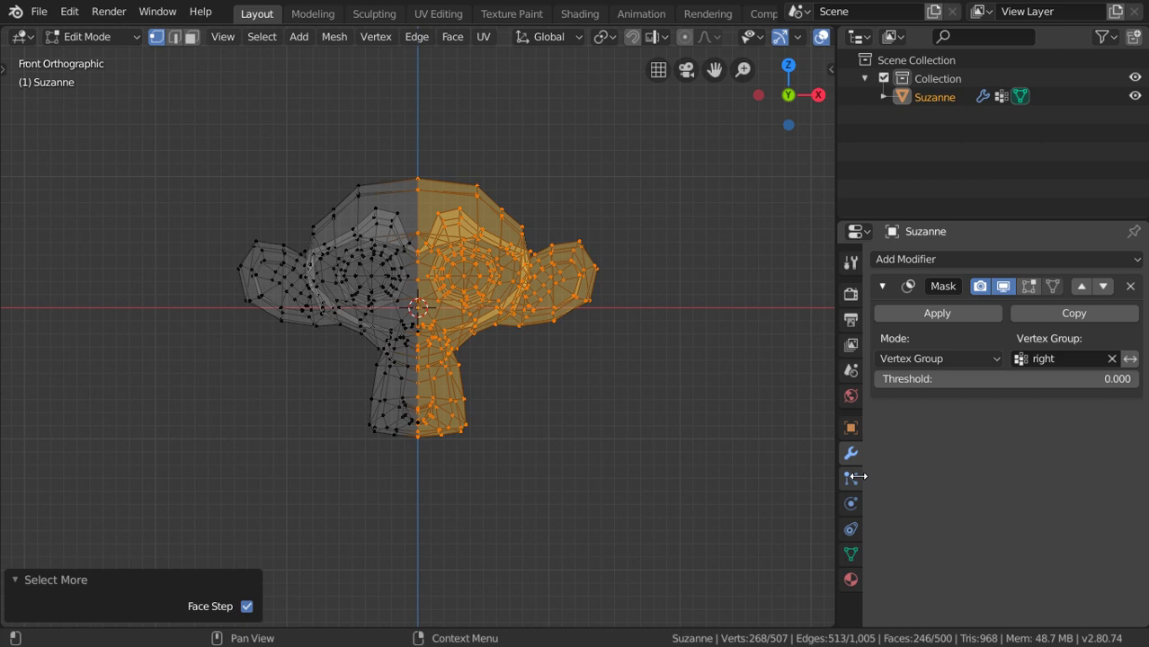
pyautogui.click(851, 554)
pyautogui.click(922, 303)
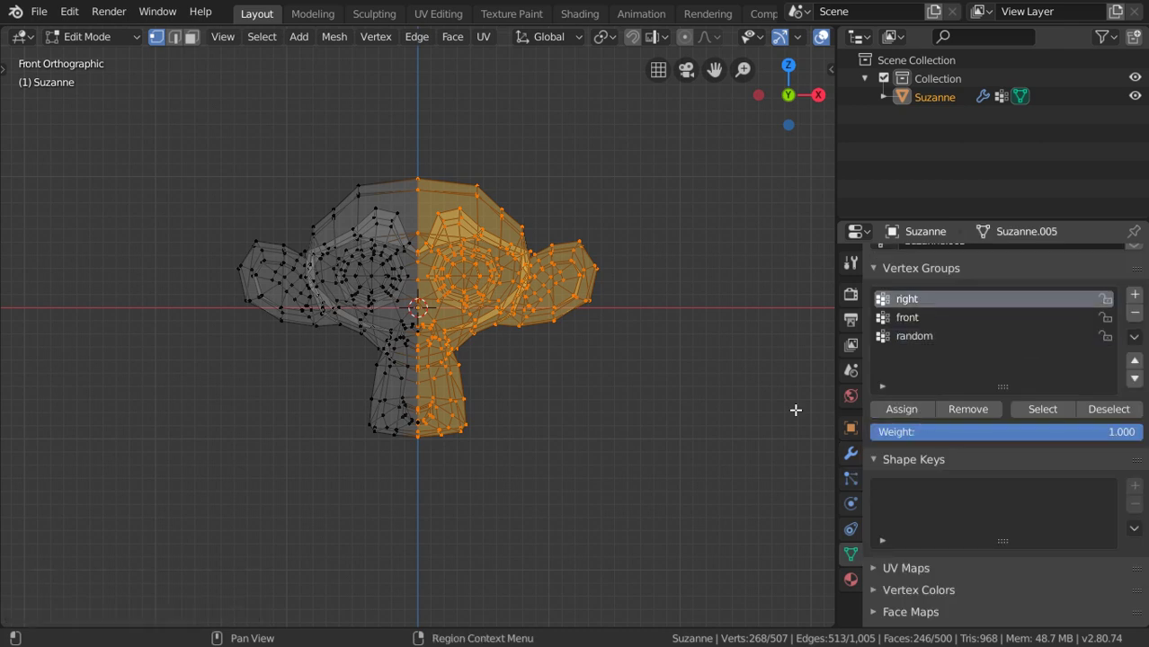
# Step: Mask Suzanne to the 'right' vertex group in solid shading, toggling Invert on and off
pyautogui.click(851, 453)
pyautogui.click(1112, 360)
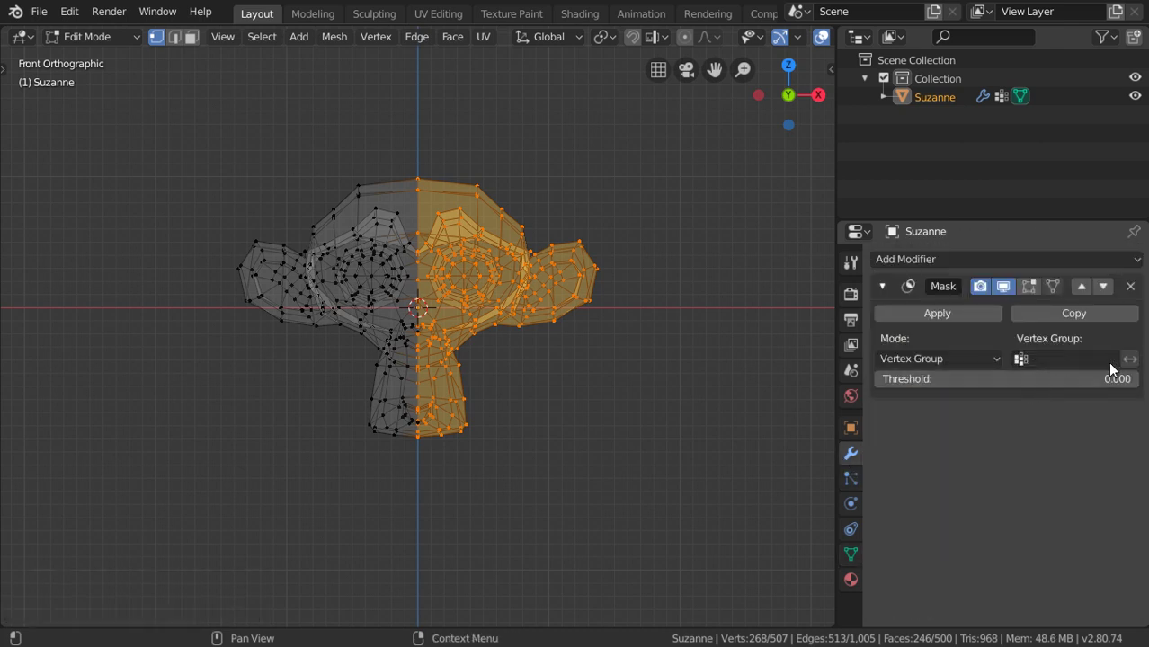
pyautogui.click(1106, 360)
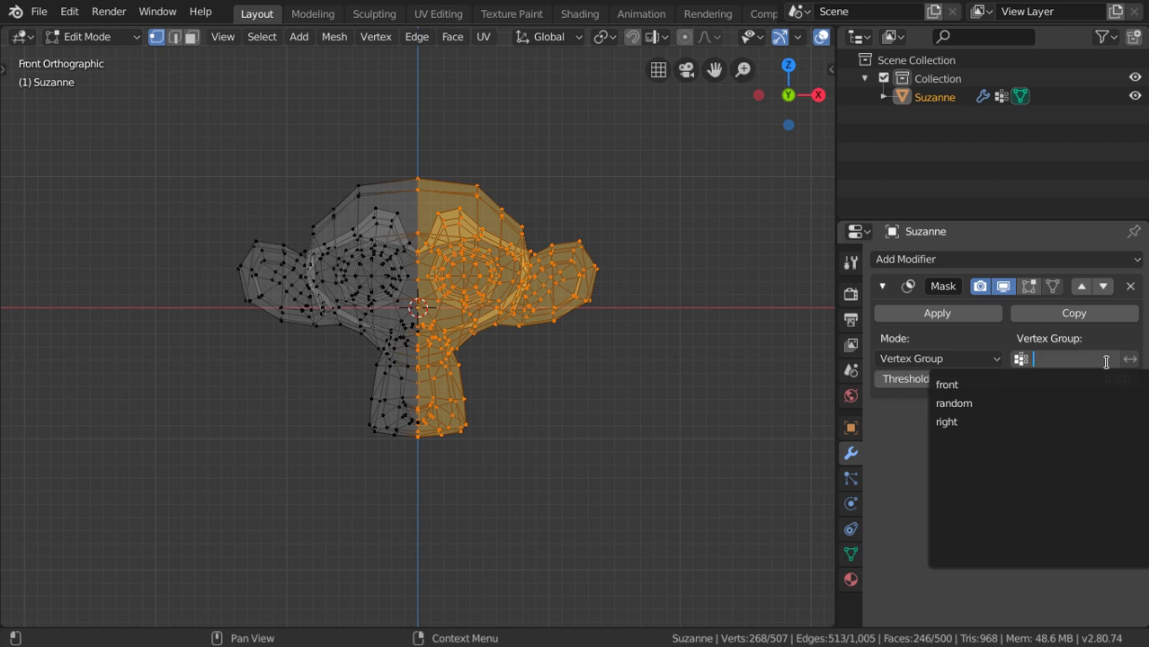
pyautogui.click(946, 422)
pyautogui.press('Tab')
pyautogui.press('z')
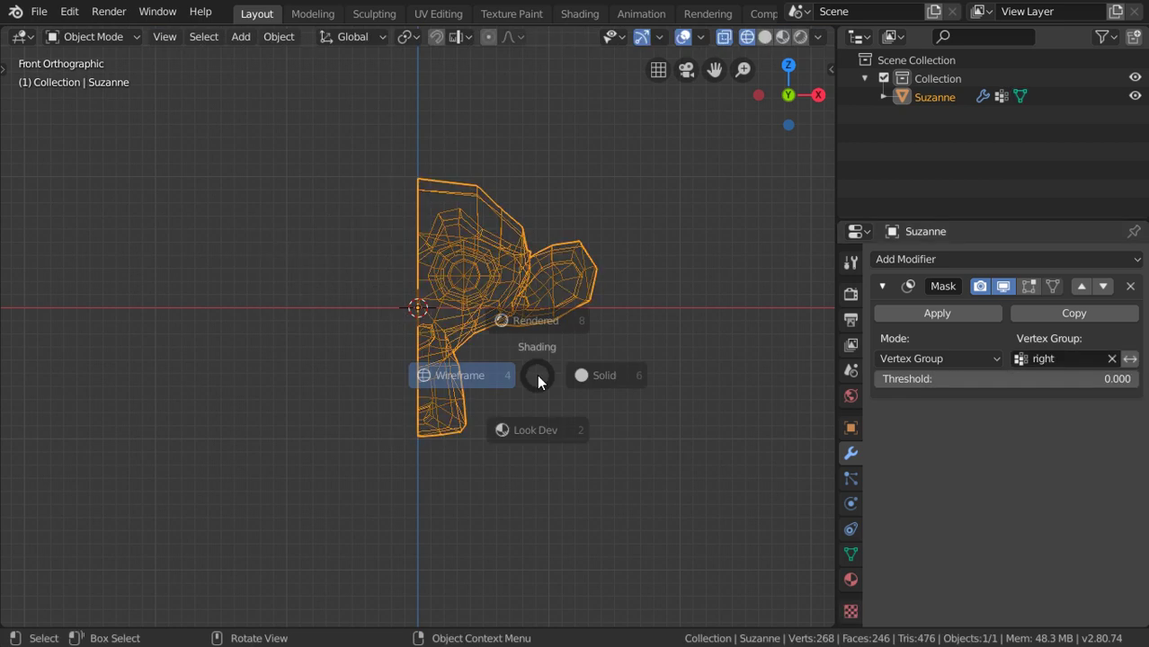
pyautogui.click(597, 374)
pyautogui.moveTo(536, 387); pyautogui.dragTo(551, 400, button='middle')
pyautogui.click(1129, 358)
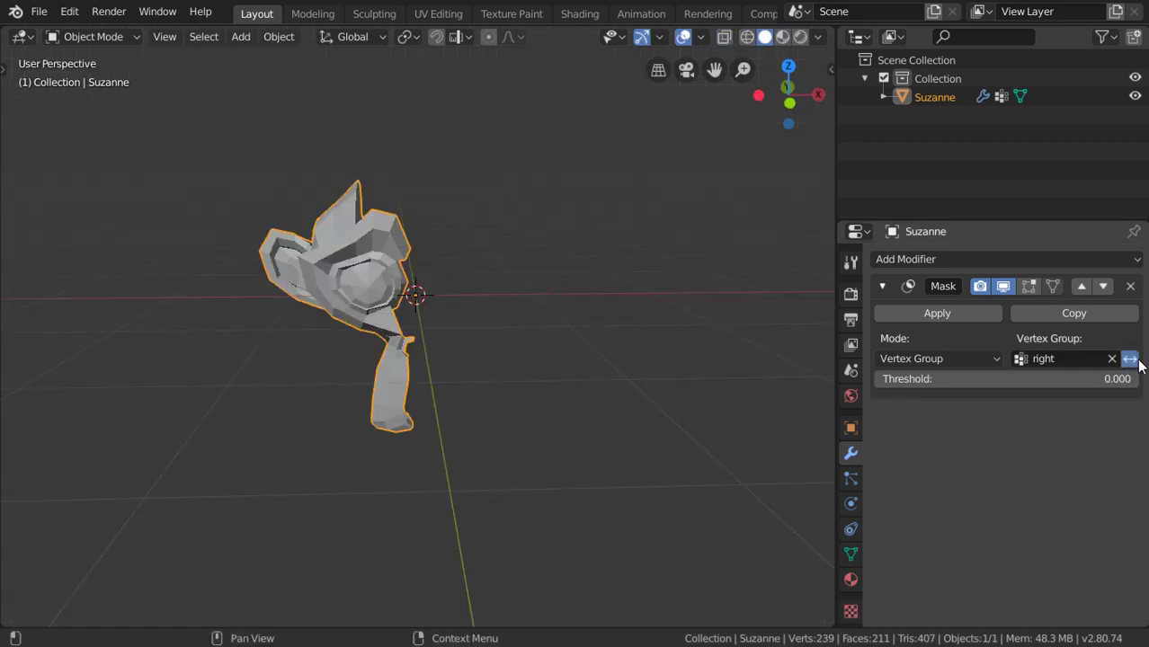
pyautogui.doubleClick(1130, 359)
pyautogui.click(1130, 359)
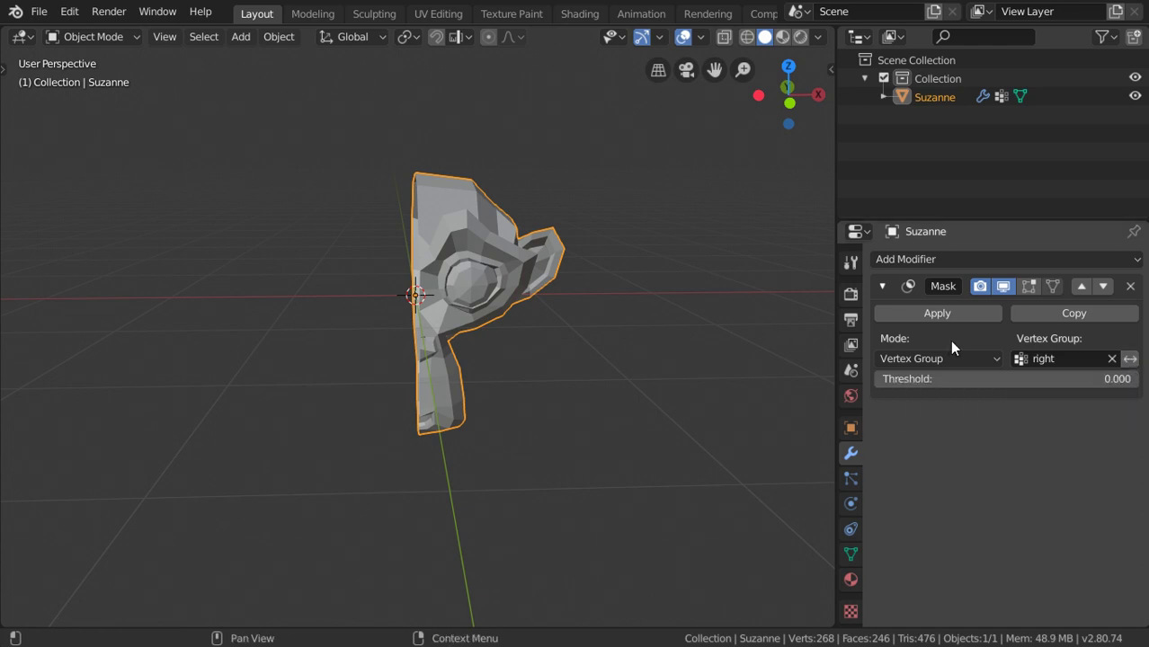
# Step: Switch the mask to the 'random' vertex group with Invert left off, viewed from the front
pyautogui.click(1112, 359)
pyautogui.click(1104, 359)
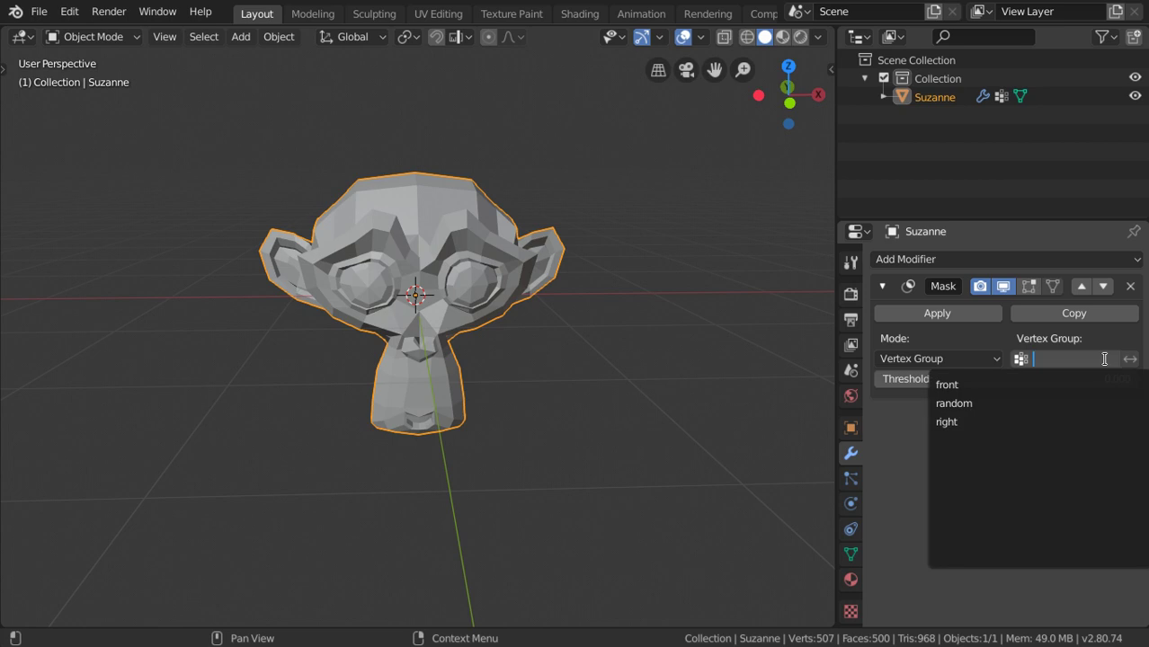
pyautogui.click(1017, 401)
pyautogui.click(1129, 359)
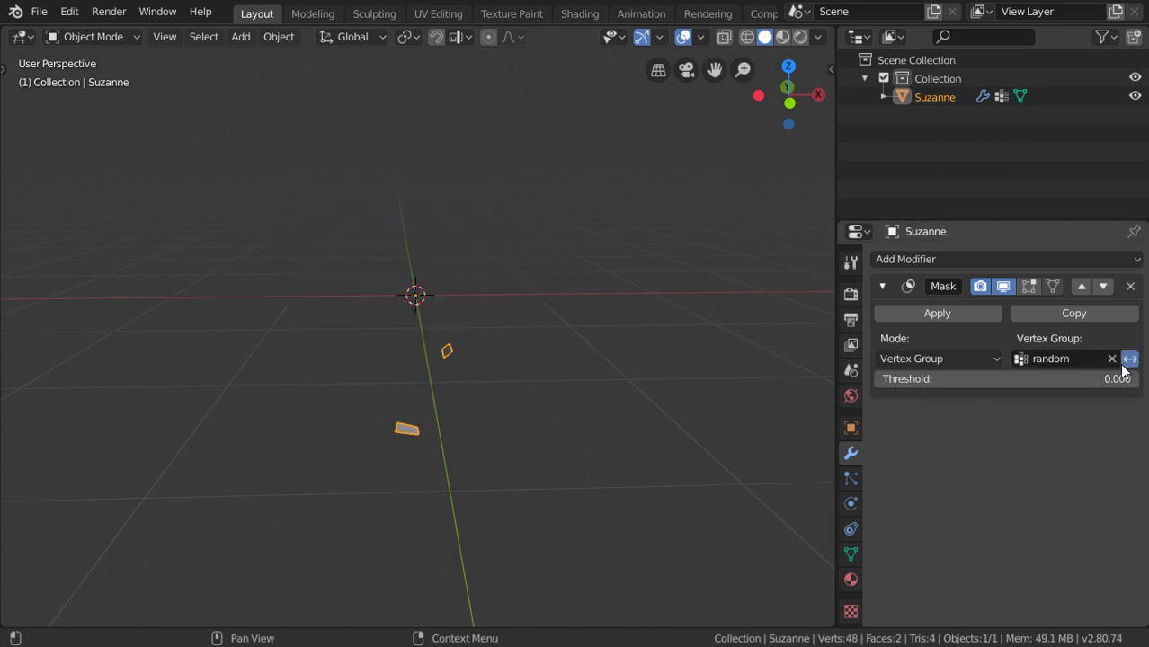
pyautogui.doubleClick(1129, 360)
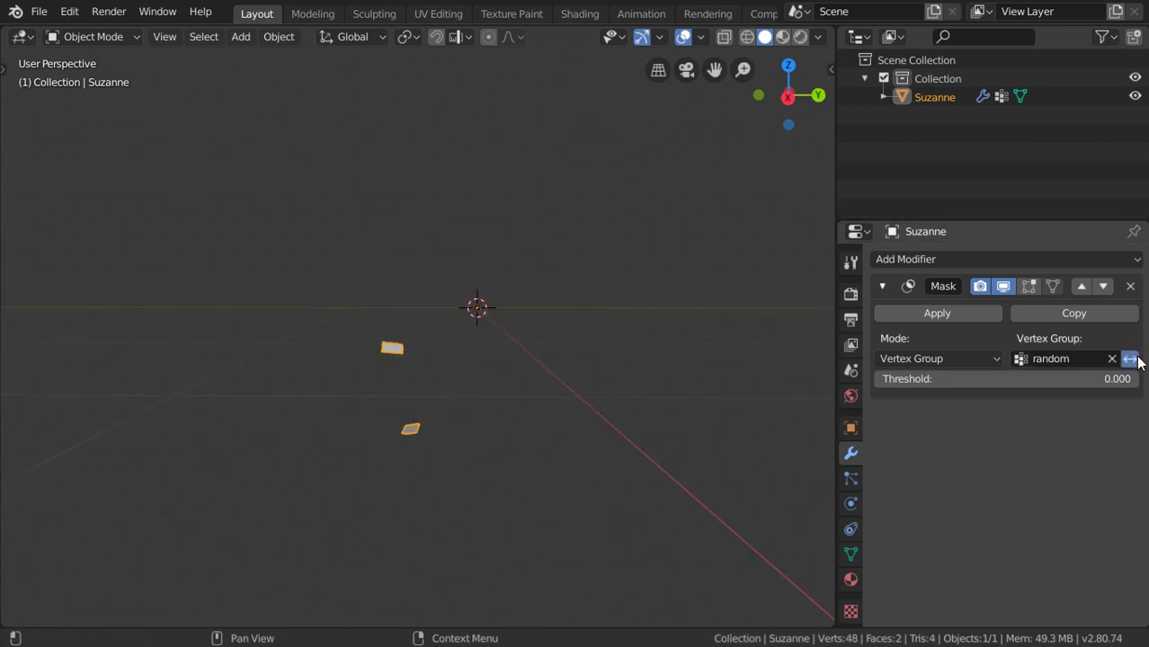
pyautogui.click(1128, 359)
pyautogui.moveTo(444, 309)
pyautogui.mouseDown(button='middle')
pyautogui.moveTo(564, 435)
pyautogui.moveTo(439, 356)
pyautogui.mouseUp(button='middle')
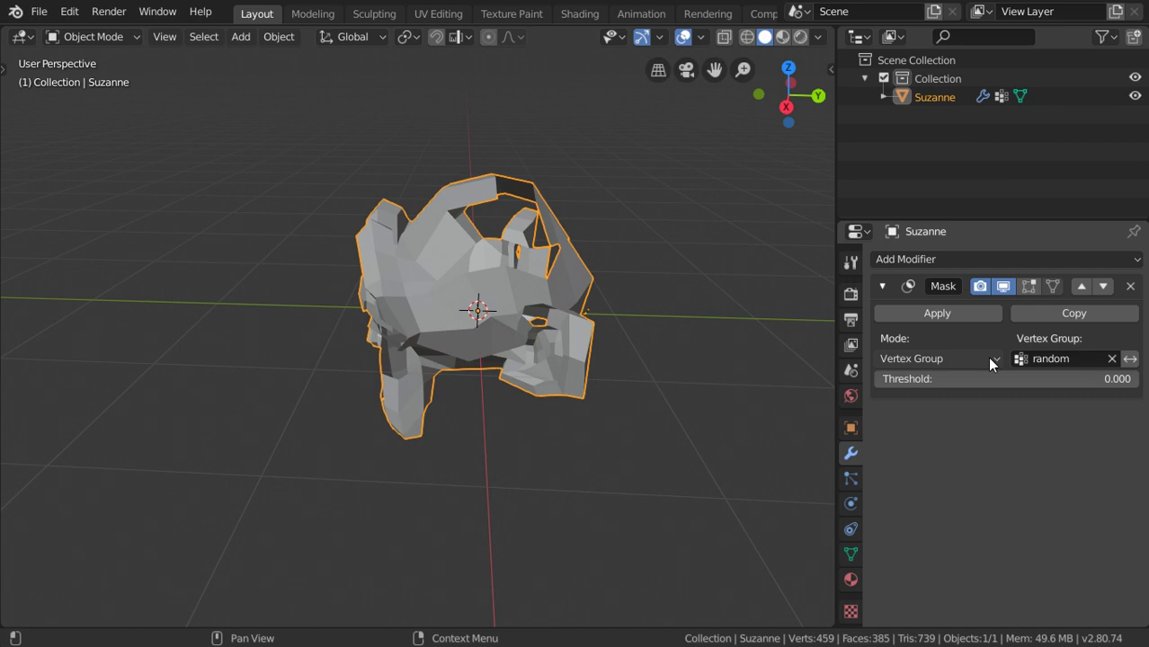
pyautogui.press('KP_1')
# Step: Clear the Mask modifier's vertex group so Suzanne is whole again, and collapse its panel
pyautogui.scroll(3, 448, 352)
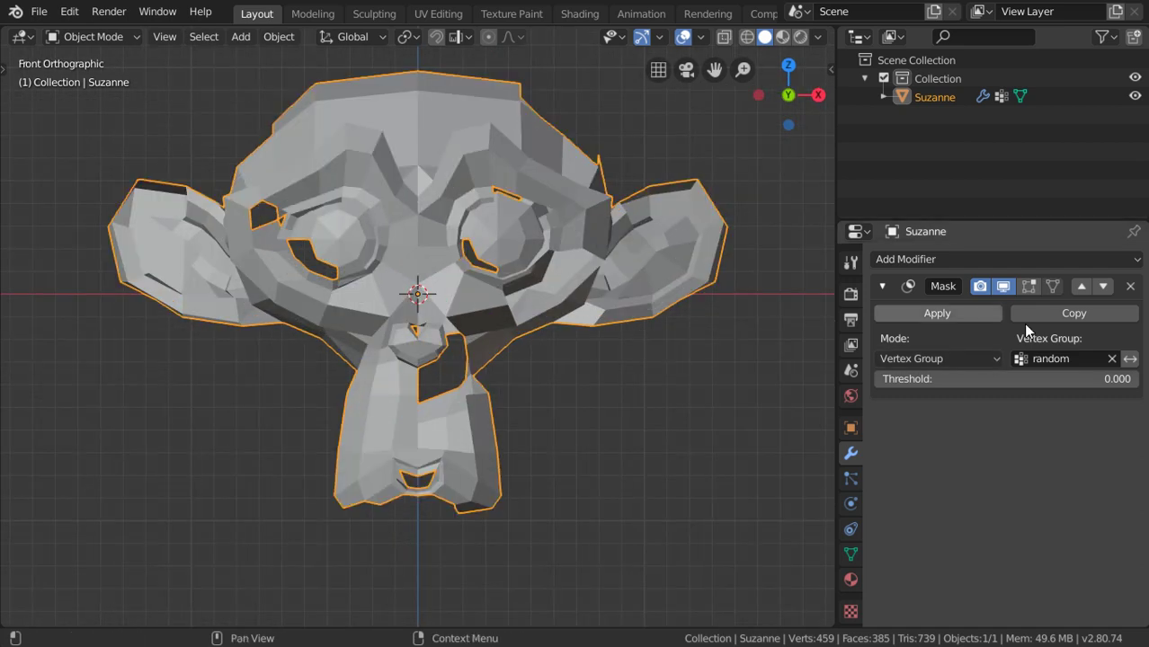
pyautogui.click(1112, 358)
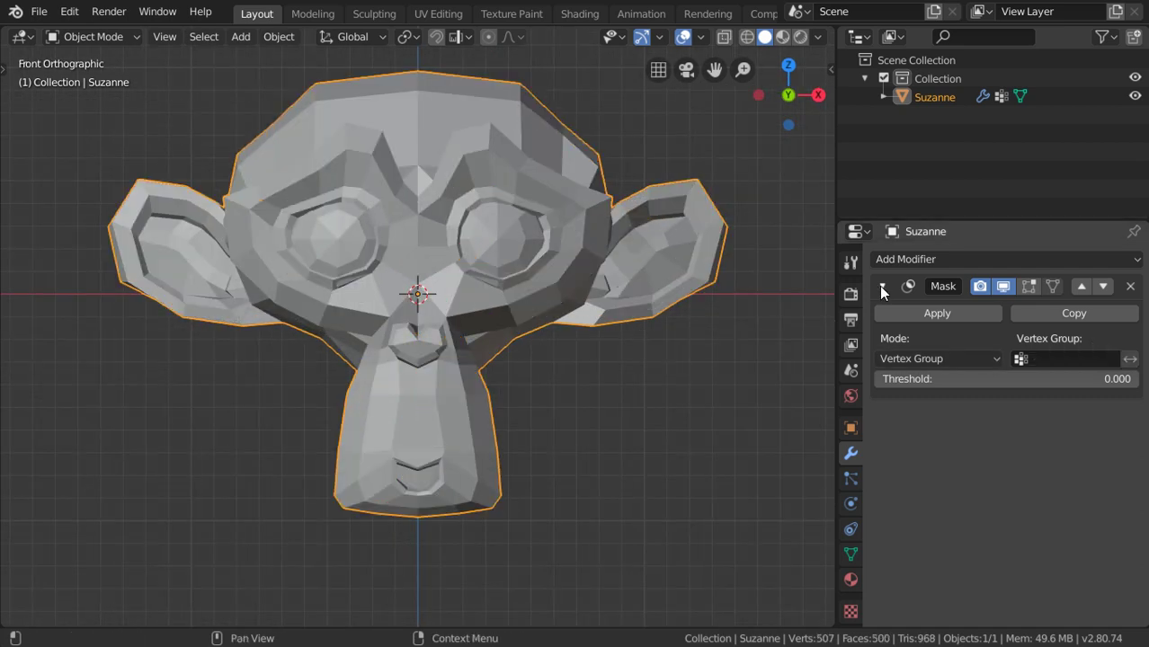
pyautogui.click(881, 286)
pyautogui.click(880, 286)
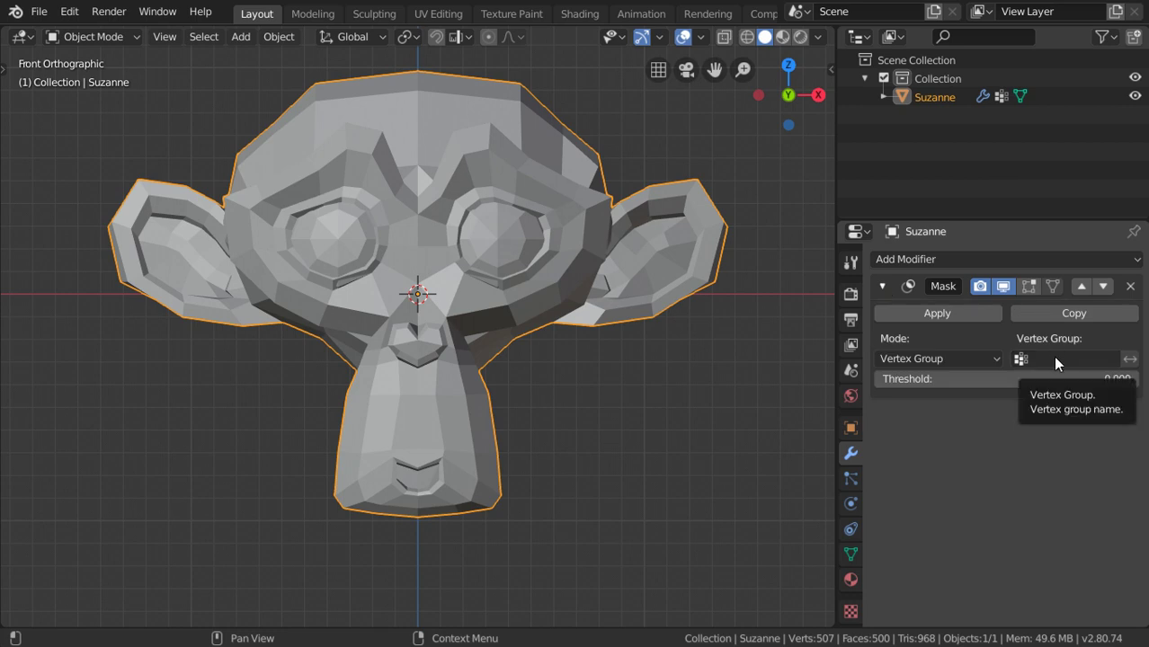
pyautogui.click(877, 283)
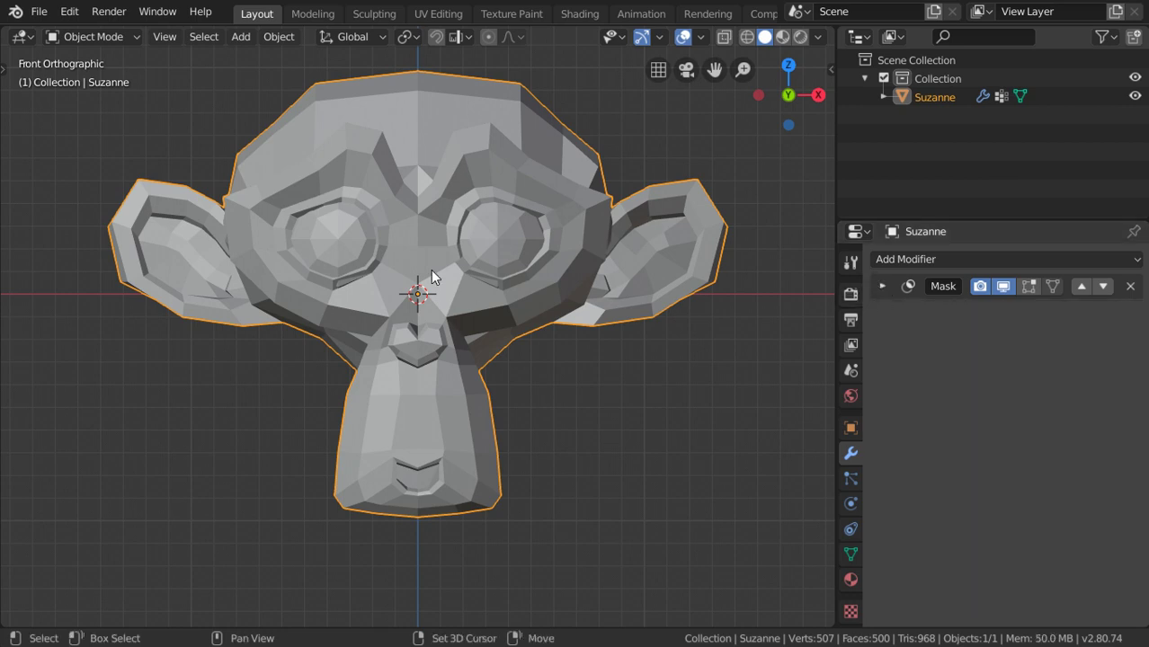
pyautogui.hotkey('shift', 'a')
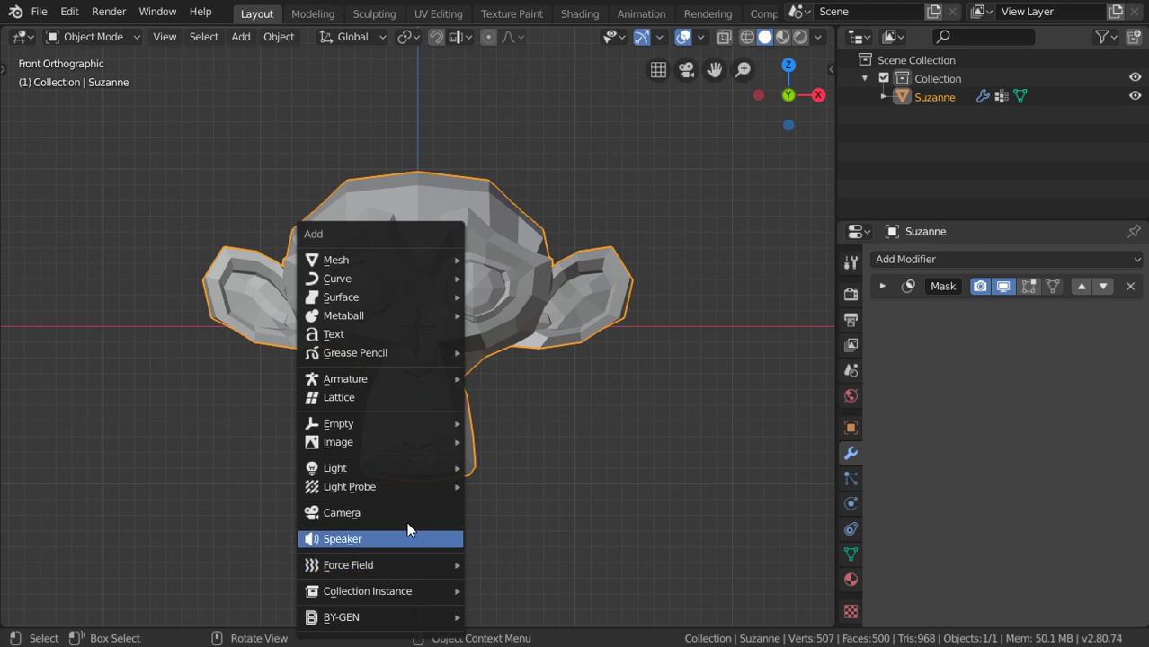
# Step: Add a single-bone armature at Suzanne's centre and move the bone down inside the head
pyautogui.click(487, 379)
pyautogui.scroll(2, 485, 380)
pyautogui.scroll(2, 485, 380)
pyautogui.hotkey('shift', 'z')
pyautogui.scroll(-3, 486, 388)
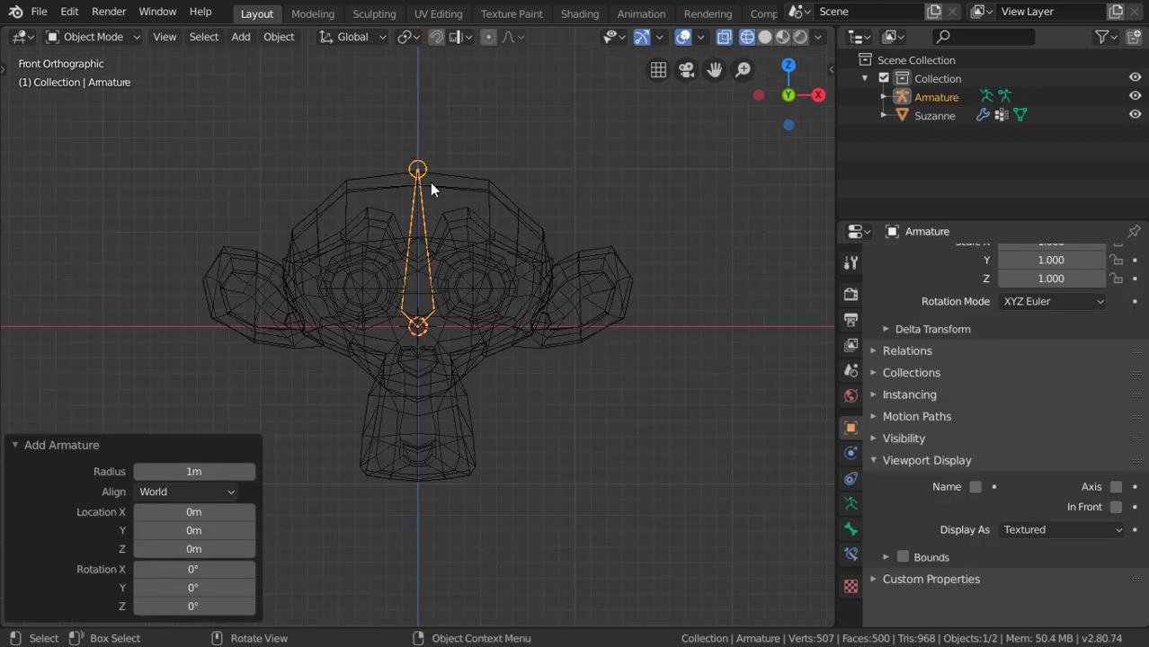
pyautogui.press('Tab')
pyautogui.click(418, 168)
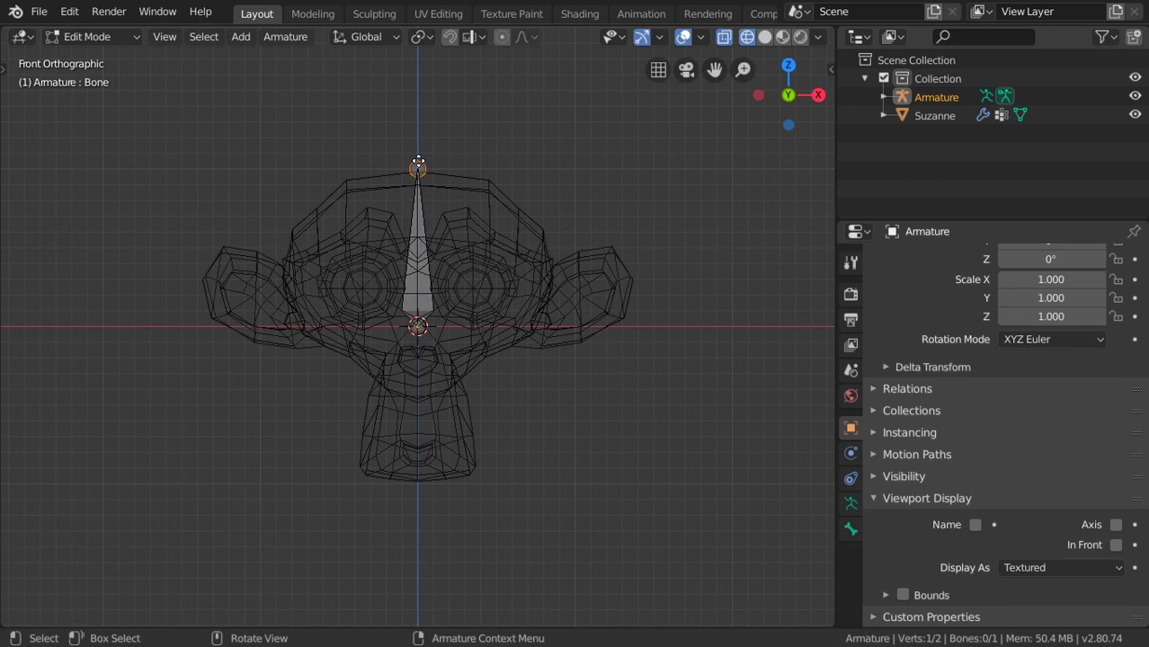
pyautogui.press('g')
pyautogui.press('z')
pyautogui.click(422, 228)
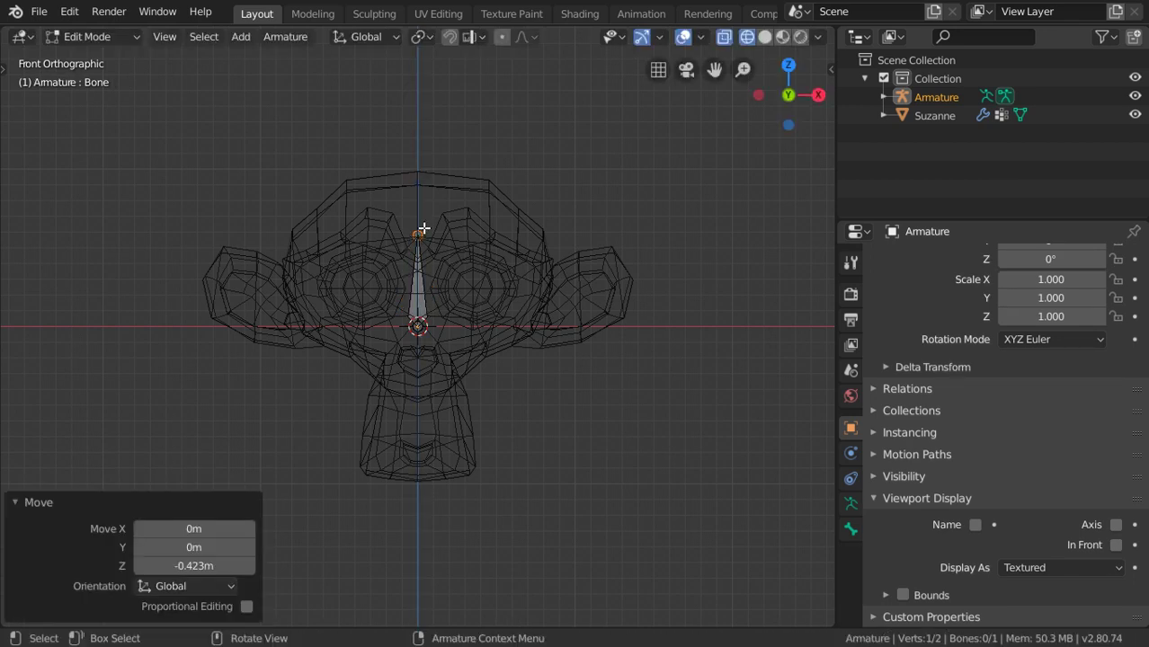
pyautogui.scroll(3, 423, 229)
pyautogui.press('a')
pyautogui.press('g')
pyautogui.click(483, 290)
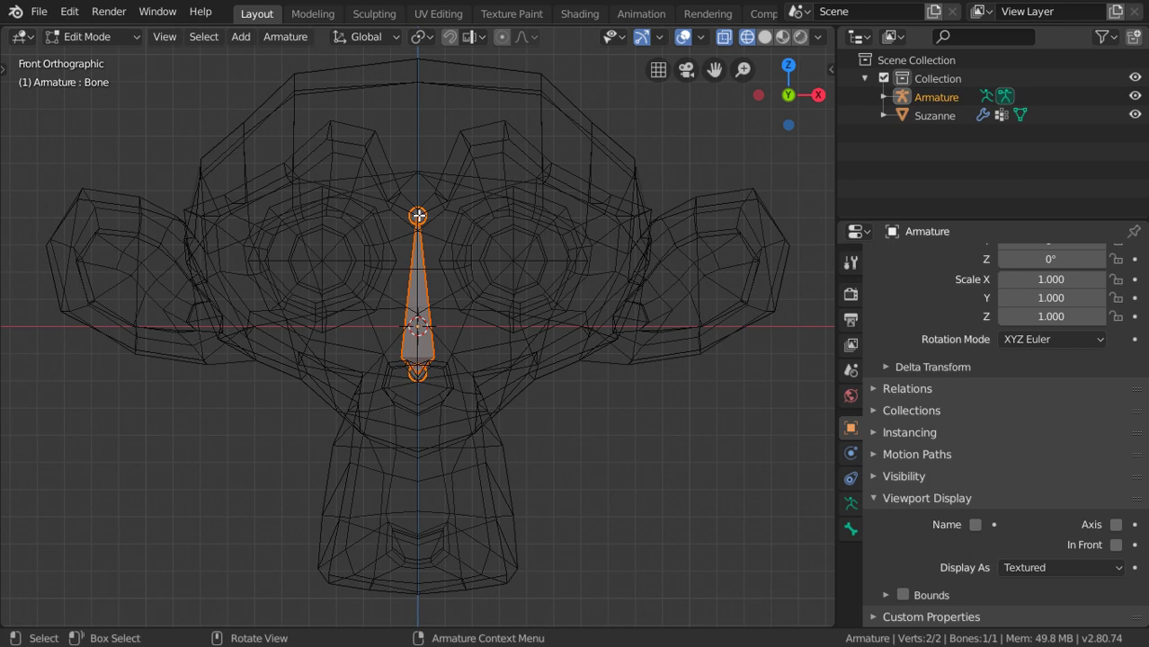
# Step: Raise the bone's tip vertically to the top of Suzanne's head
pyautogui.rightClick(418, 216)
pyautogui.press('Escape')
pyautogui.click(418, 216)
pyautogui.press('g')
pyautogui.press('z')
pyautogui.click(420, 97)
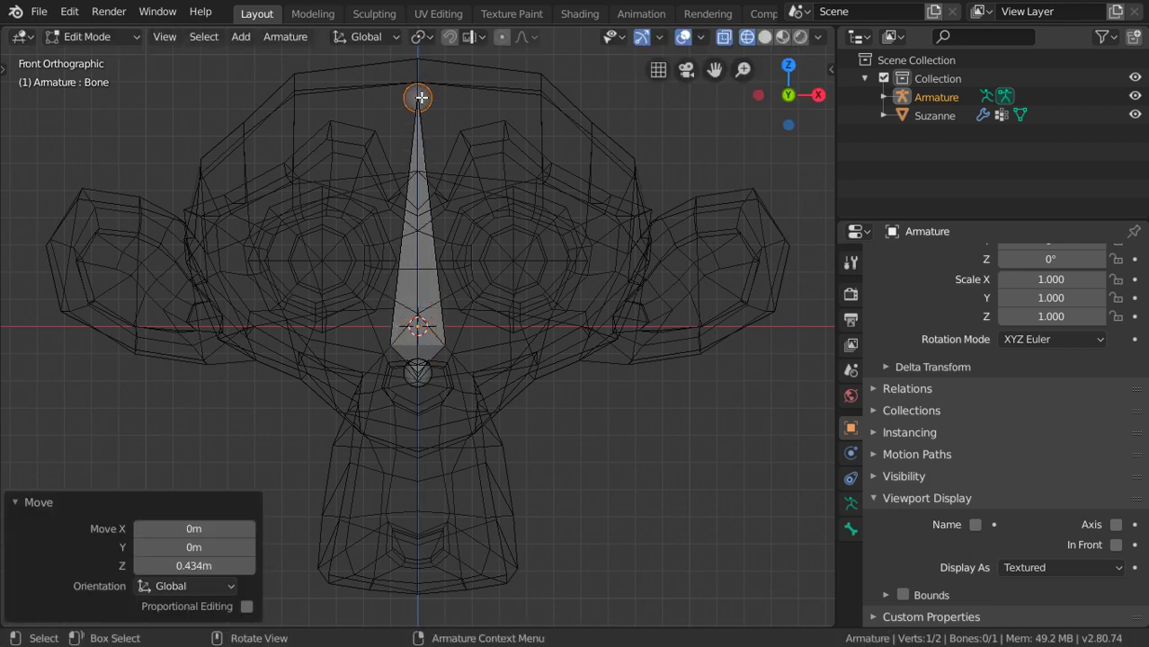
# Step: Extrude bones from the top joint to each ear and from the lower joint down to the chin
pyautogui.press('e')
pyautogui.click(462, 179)
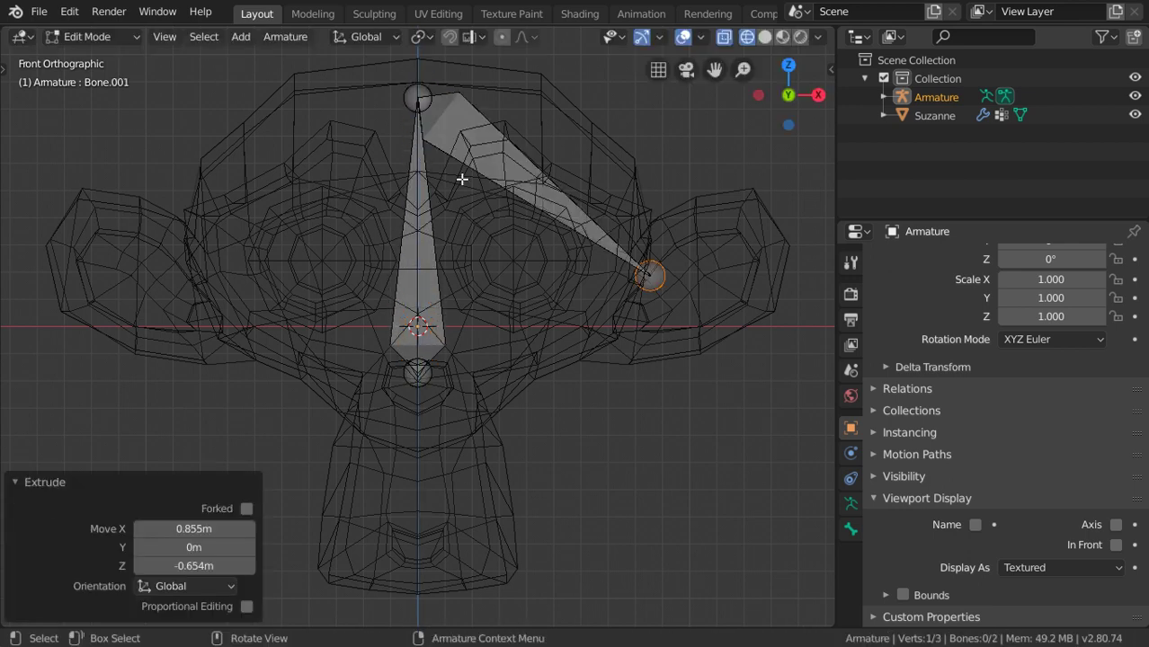
pyautogui.click(417, 97)
pyautogui.press('e')
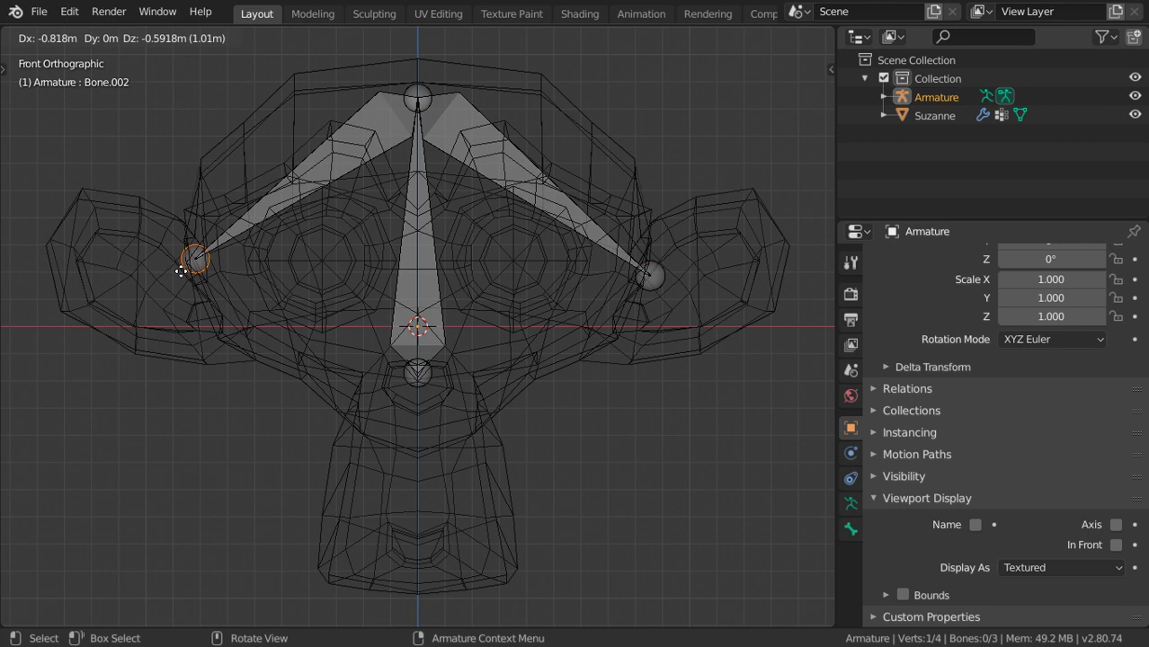
pyautogui.click(154, 292)
pyautogui.click(417, 373)
pyautogui.press('e')
pyautogui.press('z')
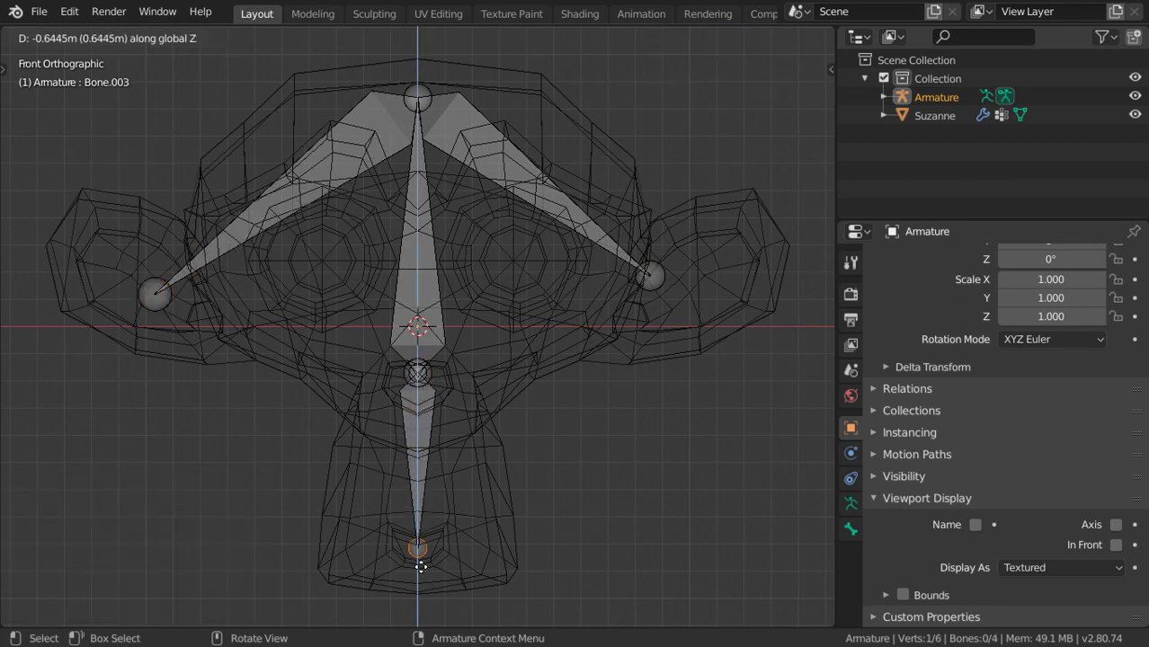
pyautogui.click(420, 566)
pyautogui.scroll(-2, 463, 418)
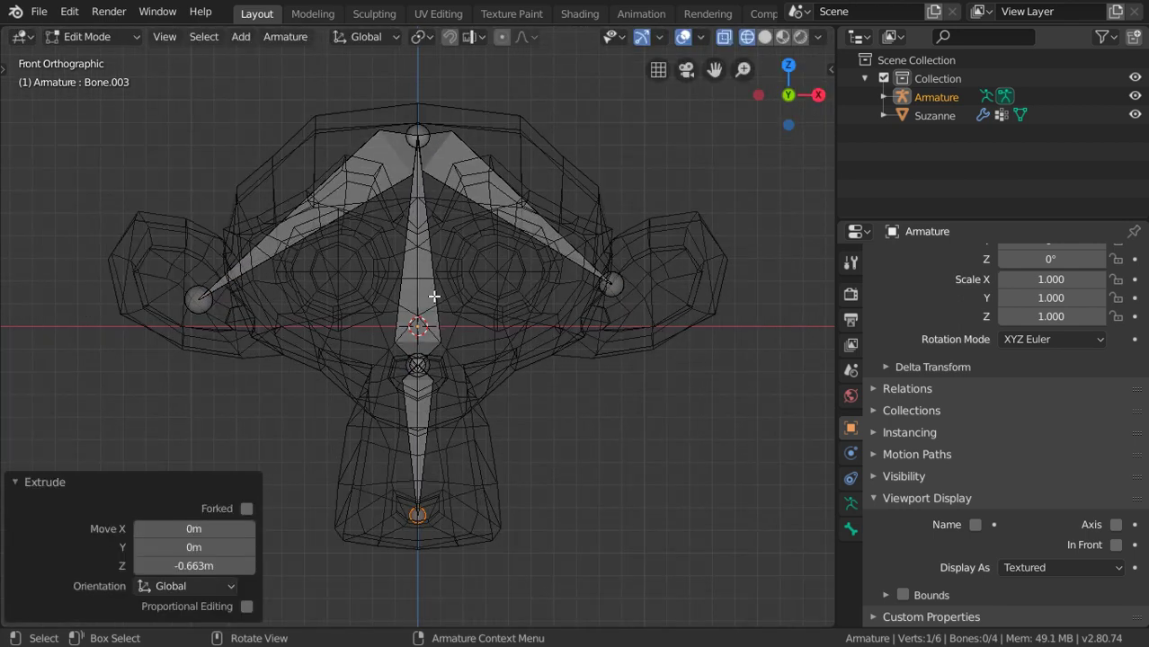
pyautogui.click(433, 295)
# Step: Name the central bone 'middle' and the chin bone 'bottom'
pyautogui.click(850, 530)
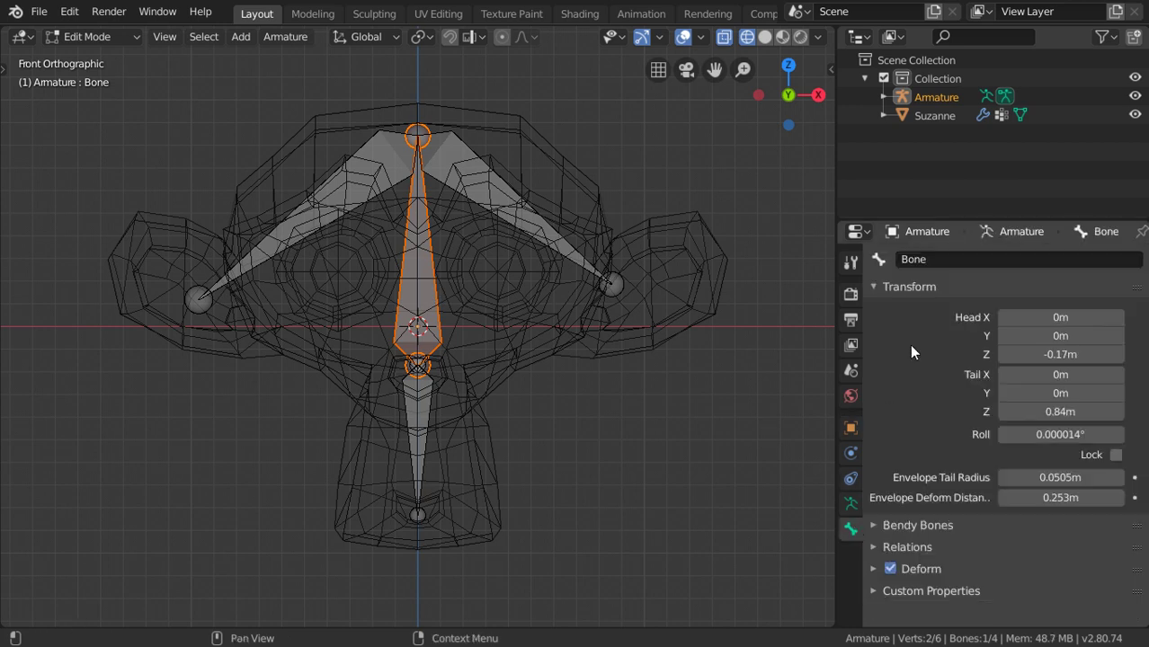
pyautogui.click(925, 257)
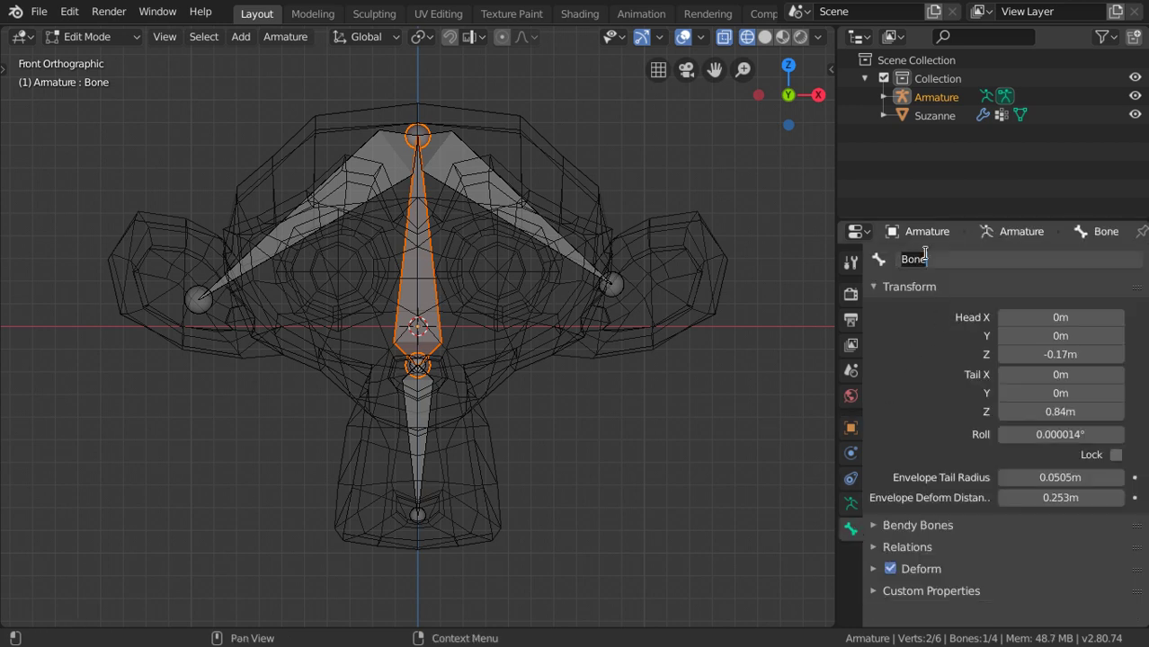
pyautogui.write('middle')
pyautogui.press('Return')
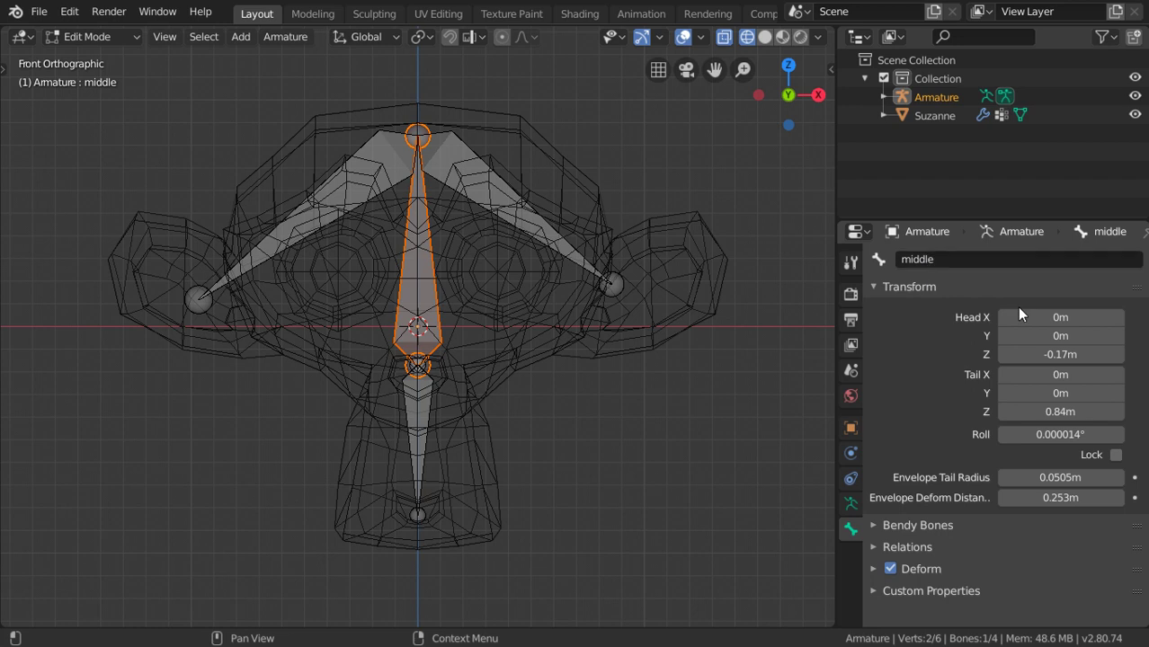
pyautogui.click(418, 432)
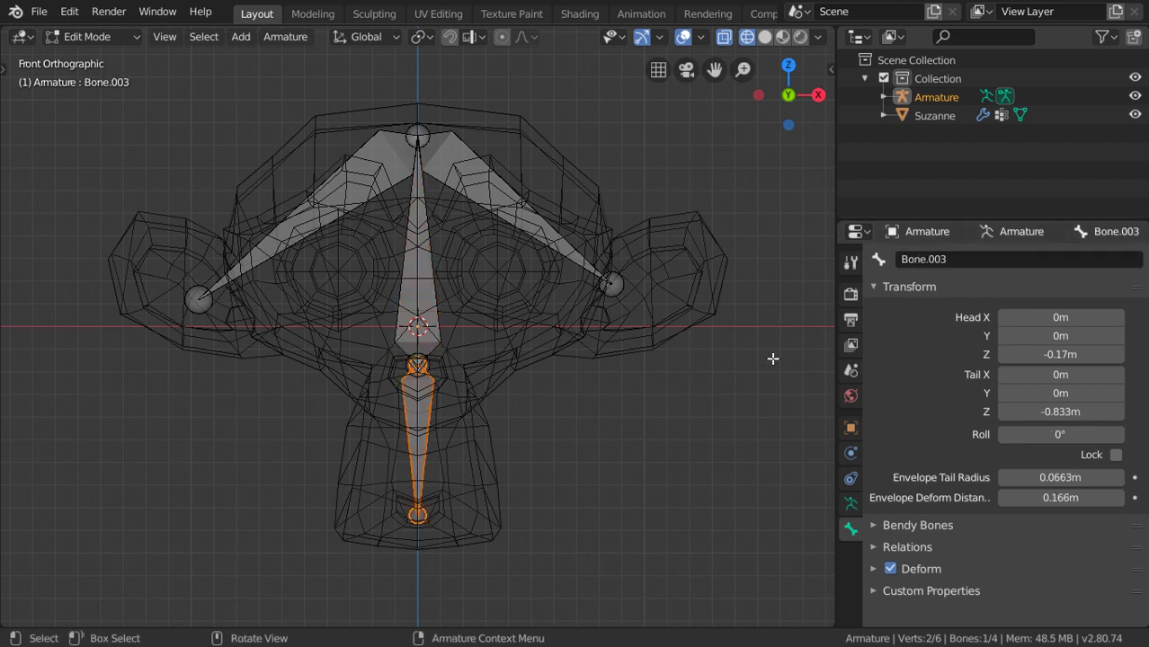
pyautogui.click(927, 259)
pyautogui.write('bottom')
pyautogui.press('Return')
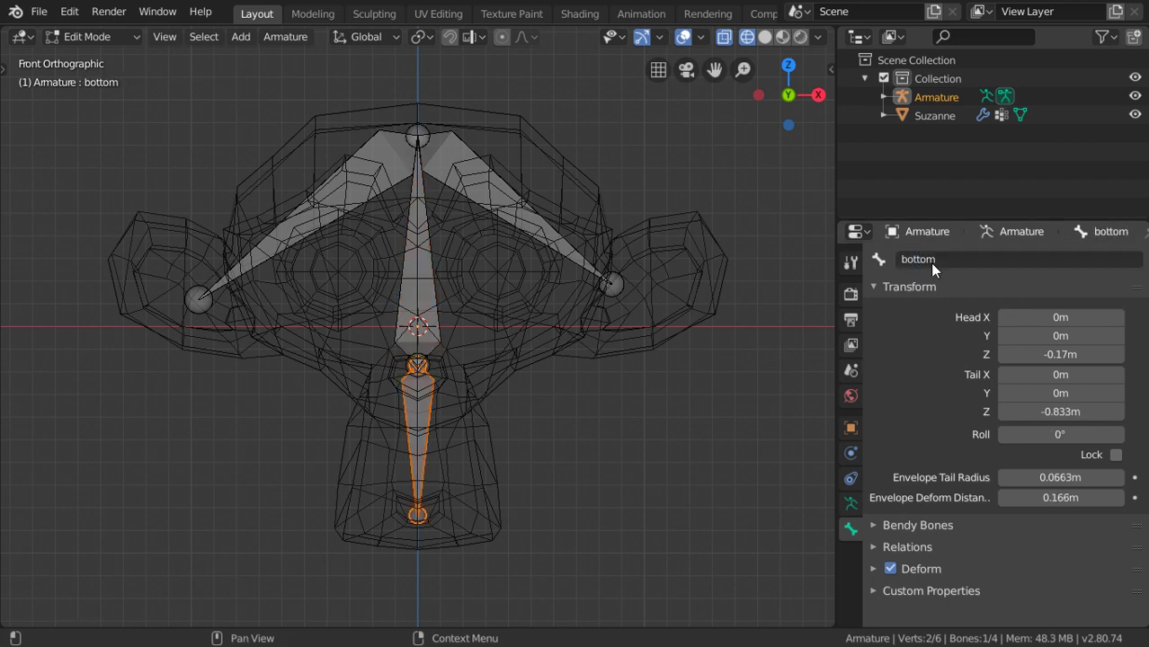
# Step: Rename the left-hand ear bone 'right', which becomes 'right.001'
pyautogui.hotkey('alt', 'a')
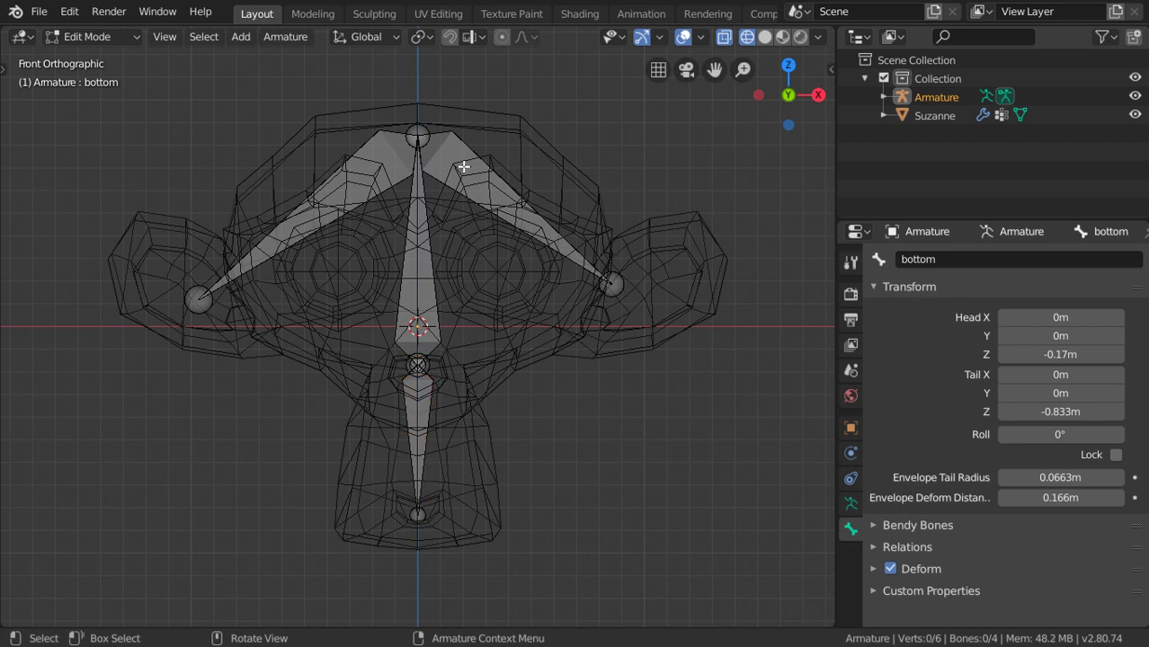
pyautogui.click(463, 166)
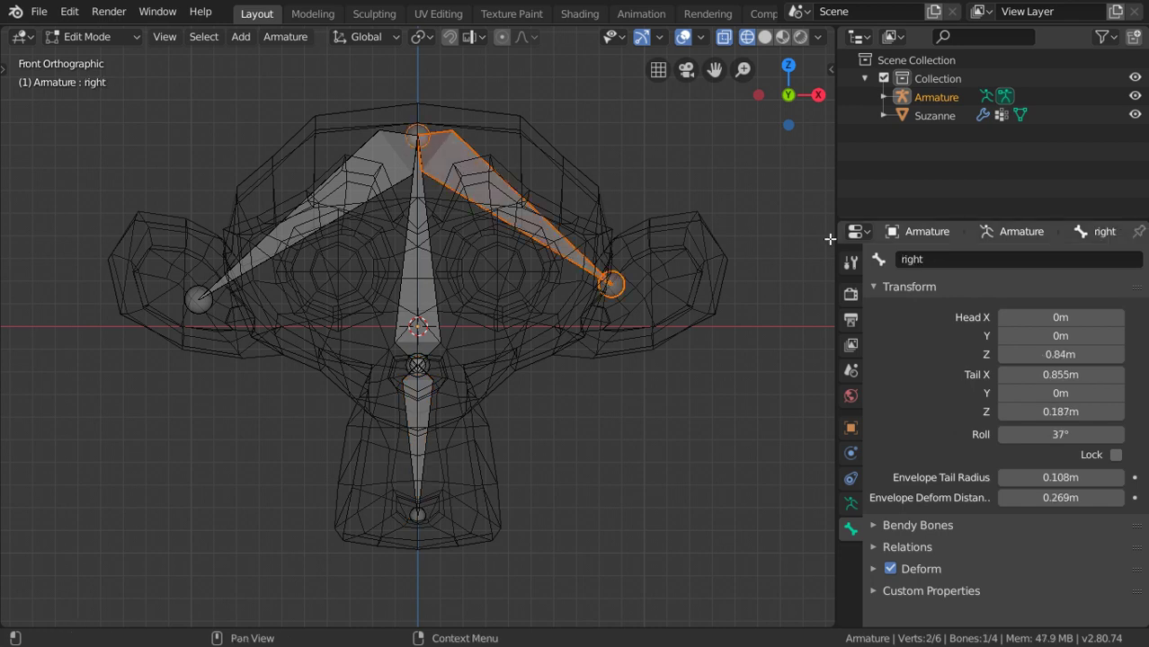
pyautogui.hotkey('alt', 'a')
pyautogui.click(245, 266)
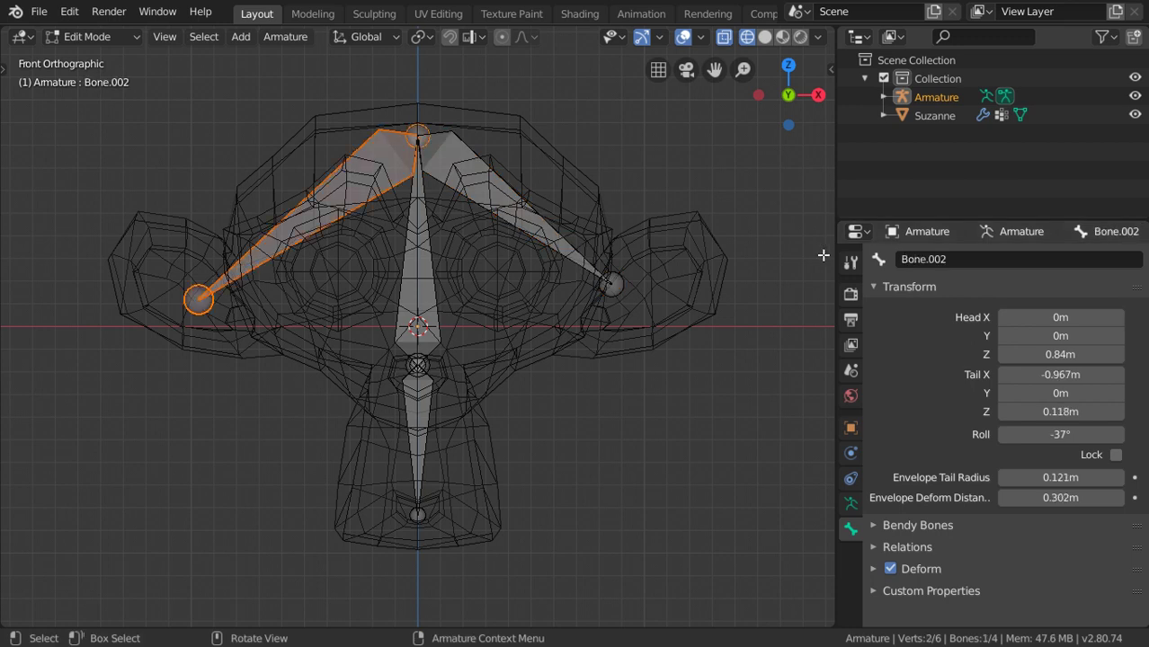
pyautogui.click(931, 259)
pyautogui.write('left')
pyautogui.press('BackSpace')
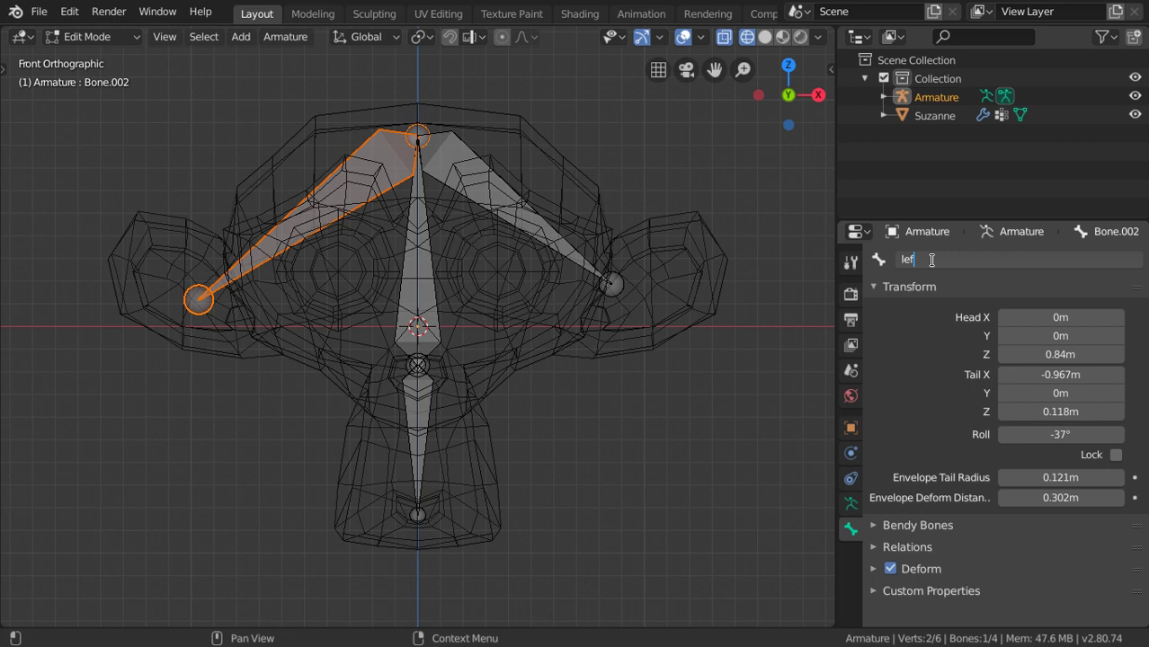
pyautogui.press('BackSpace')
pyautogui.press('BackSpace')
pyautogui.press('BackSpace')
pyautogui.write('right')
pyautogui.press('Return')
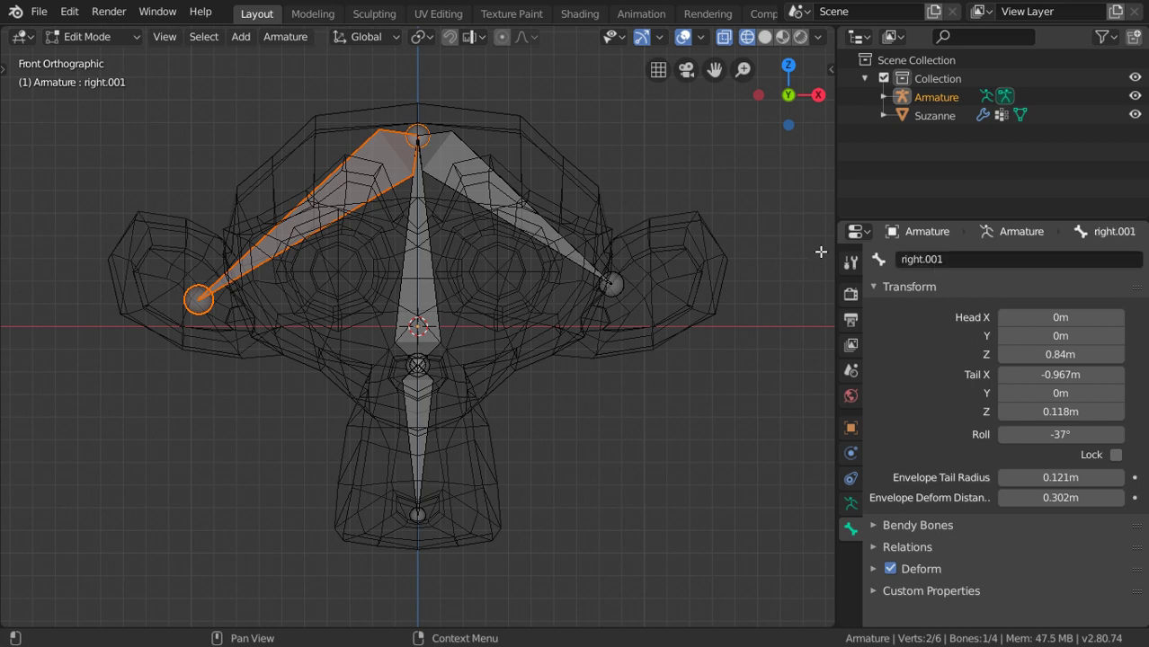
# Step: Rename the other ear bone 'left' and return to the front view
pyautogui.click(517, 211)
pyautogui.doubleClick(938, 259)
pyautogui.write('left')
pyautogui.press('Return')
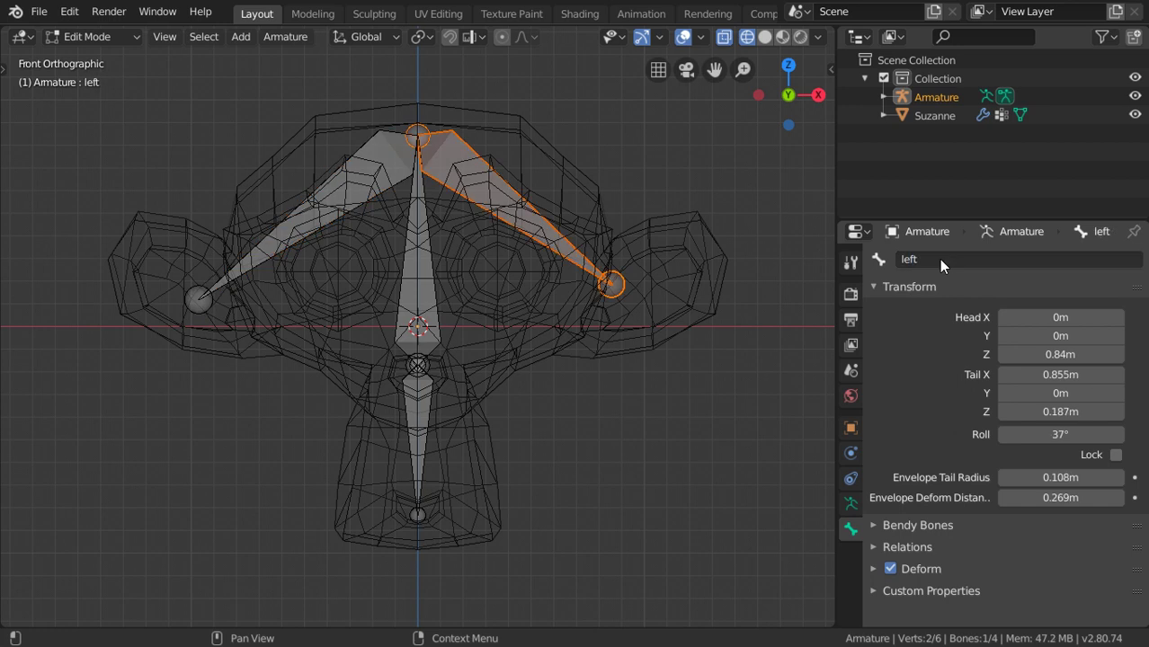
pyautogui.moveTo(529, 238)
pyautogui.mouseDown(button='middle')
pyautogui.moveTo(175, 220)
pyautogui.moveTo(444, 144)
pyautogui.mouseUp(button='middle')
pyautogui.scroll(-5, 262, 216)
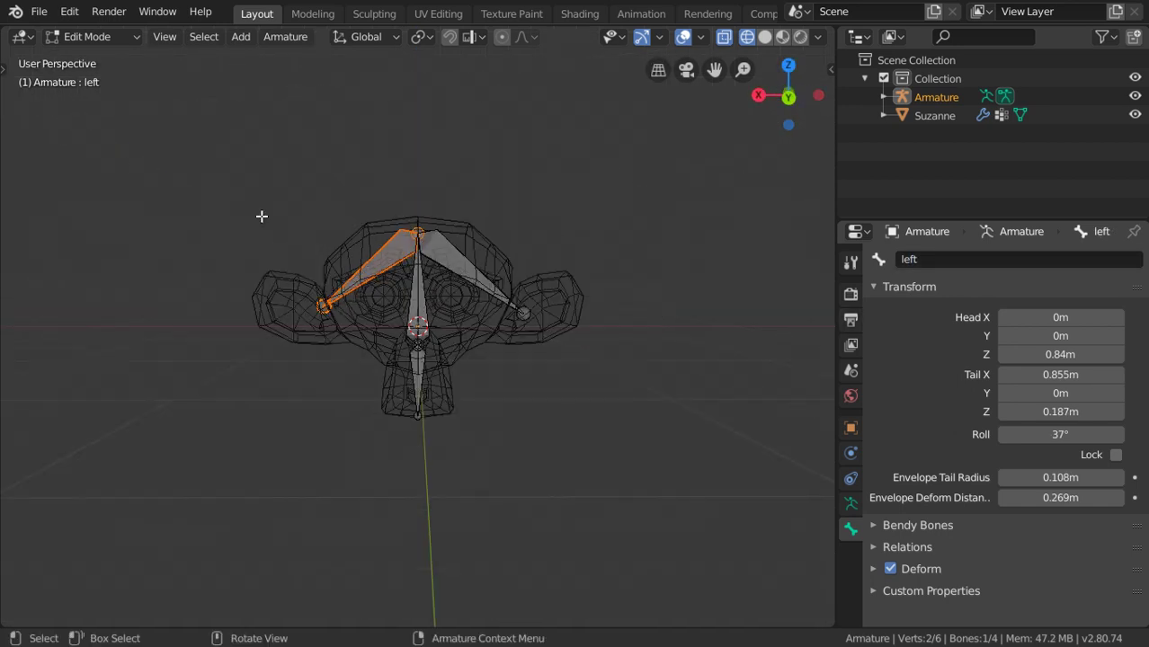
pyautogui.moveTo(262, 216); pyautogui.dragTo(511, 228, button='middle')
pyautogui.press('KP_1')
pyautogui.scroll(2, 500, 259)
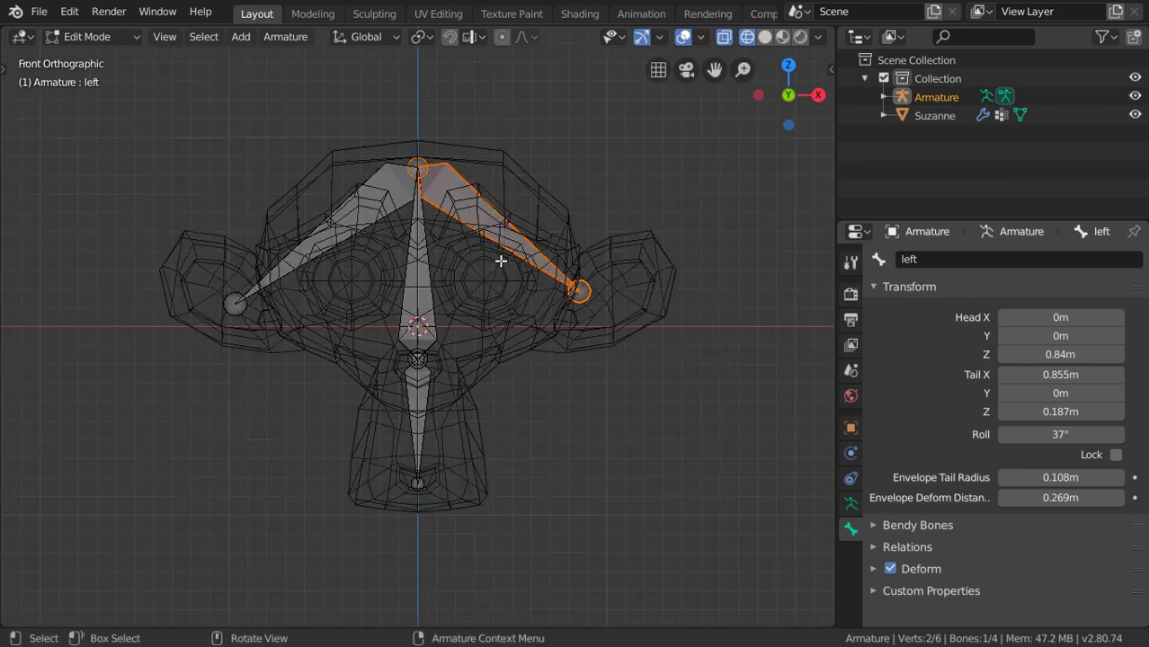
# Step: Parent Suzanne to the armature with automatic weights
pyautogui.press('Tab')
pyautogui.click(431, 259)
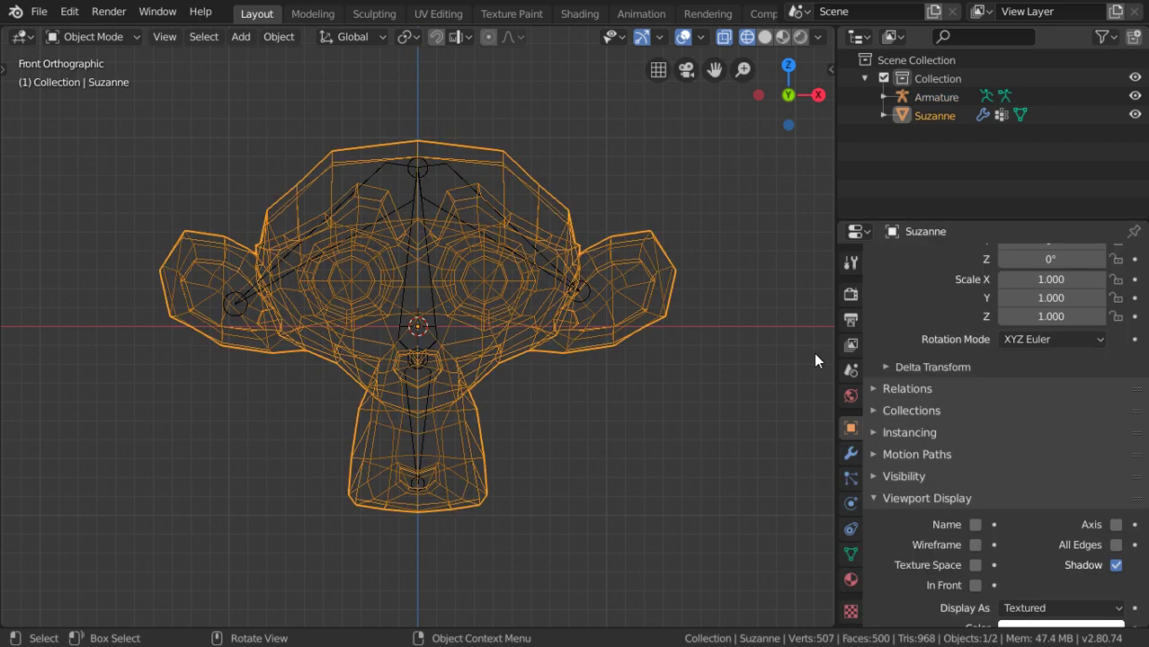
pyautogui.click(850, 454)
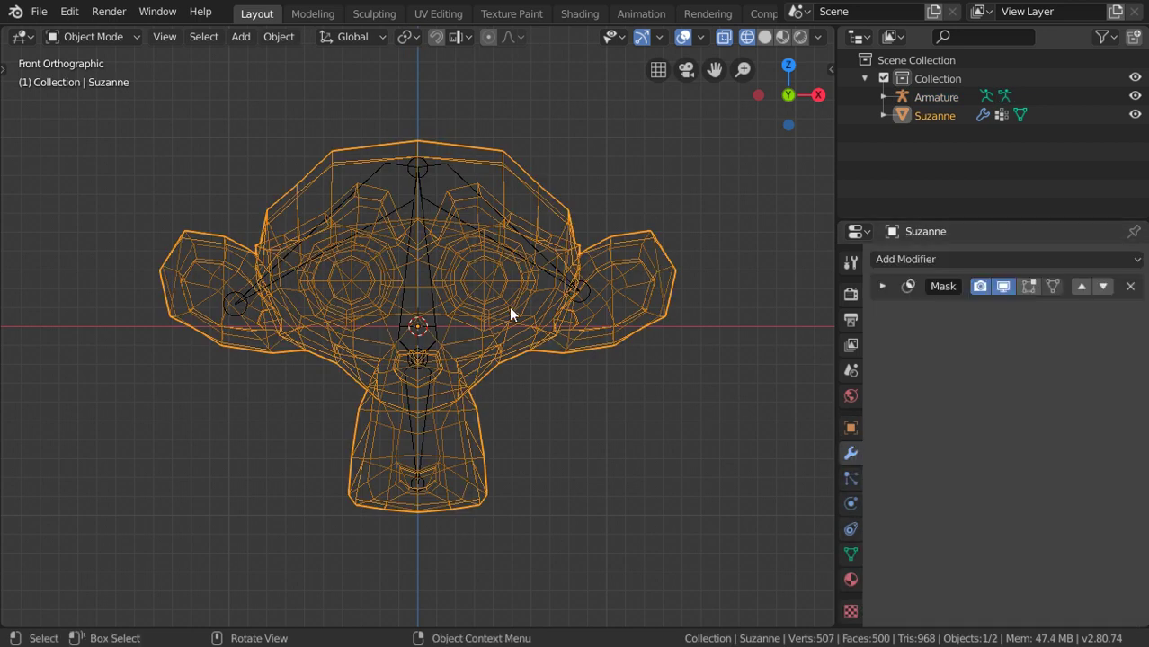
pyautogui.click(428, 290)
pyautogui.click(485, 287)
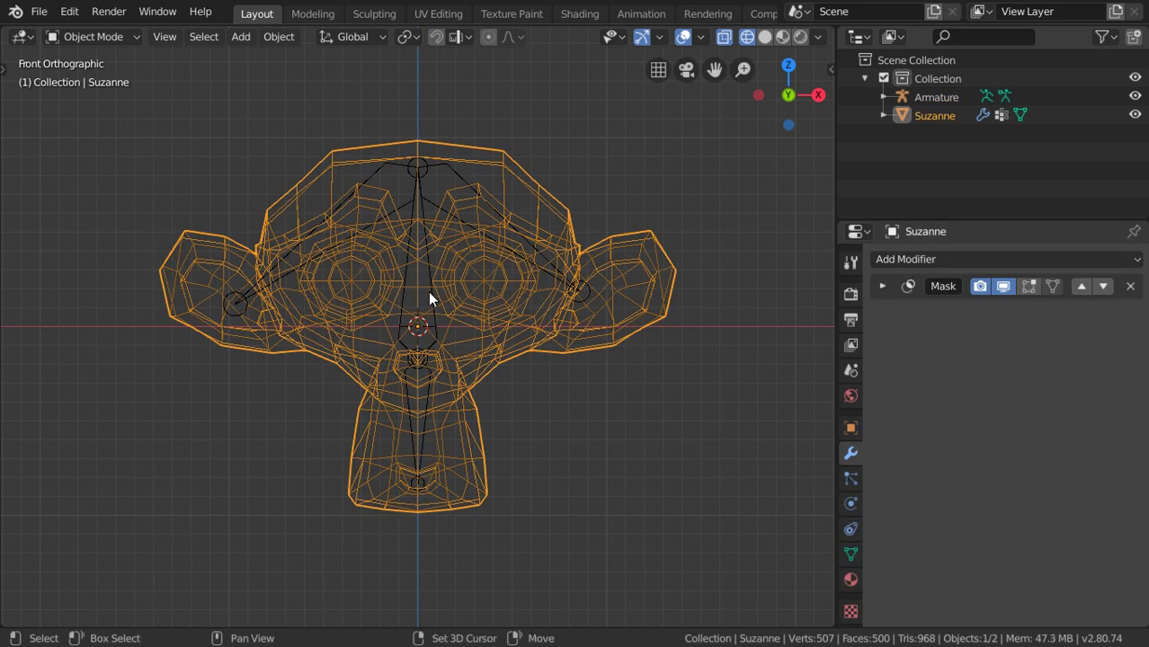
pyautogui.keyDown('shift'); pyautogui.click(428, 291); pyautogui.keyUp('shift')
pyautogui.hotkey('ctrl', 'p')
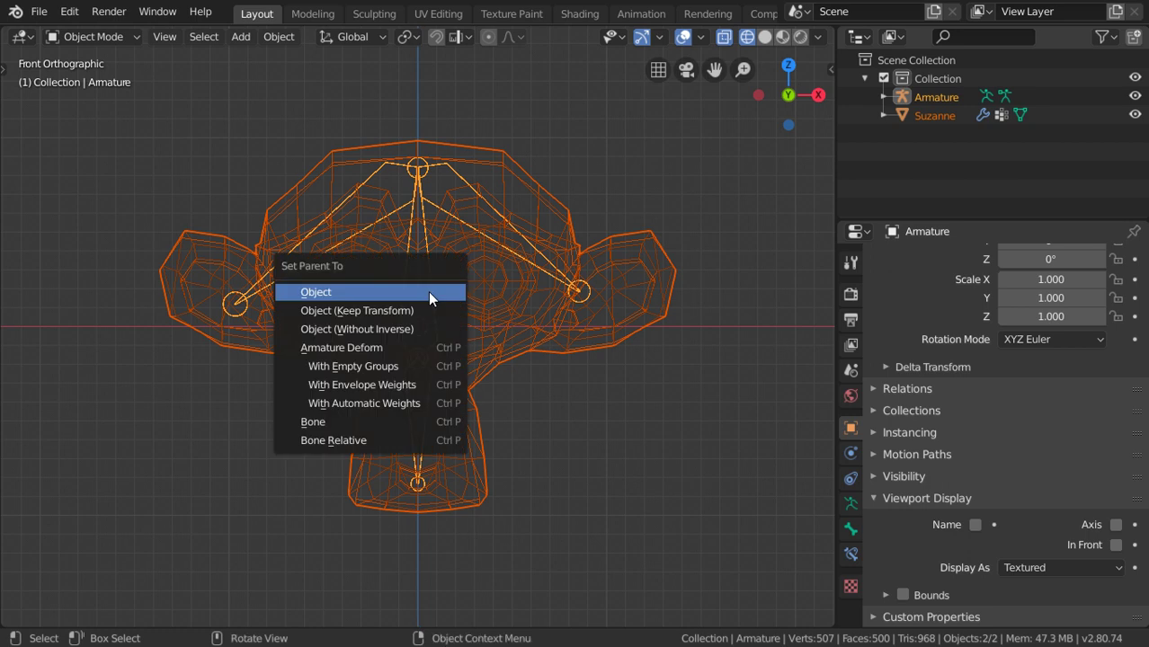
pyautogui.click(403, 398)
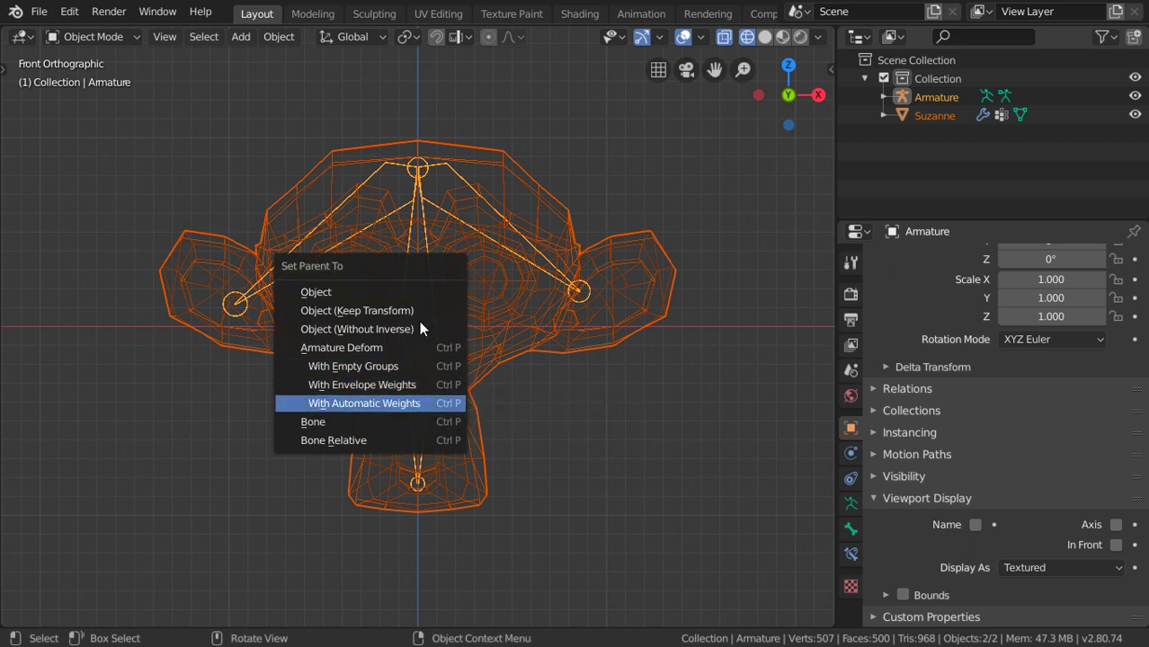
# Step: Set Suzanne's Mask modifier to Armature mode using the Armature object, then select the armature
pyautogui.click(523, 348)
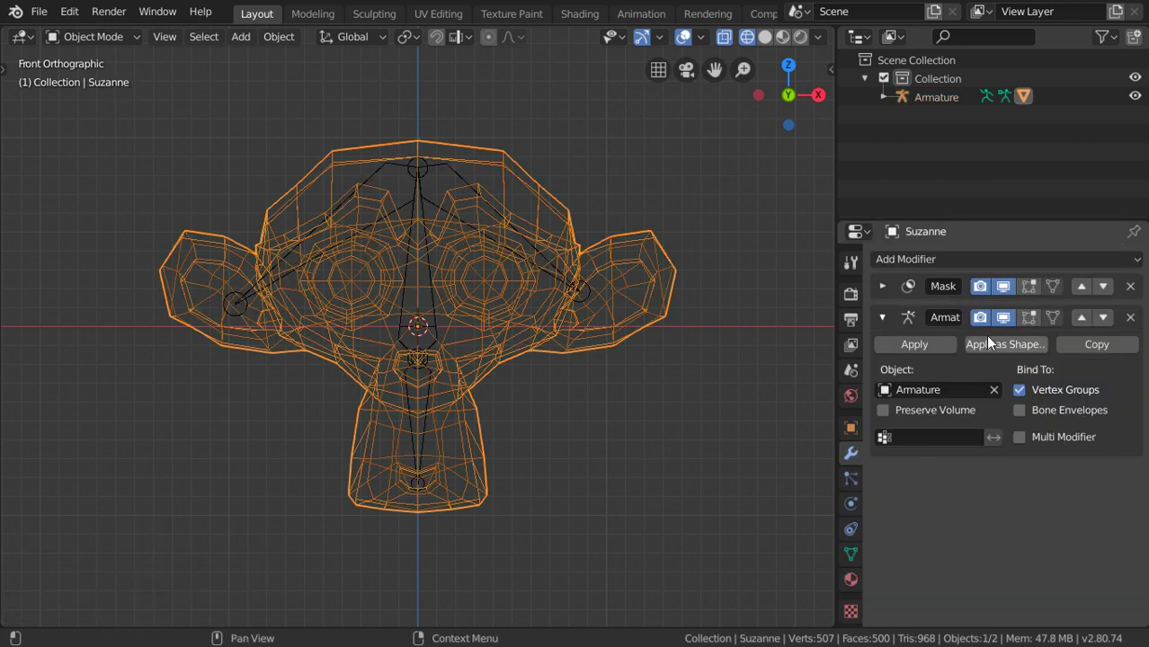
pyautogui.click(883, 319)
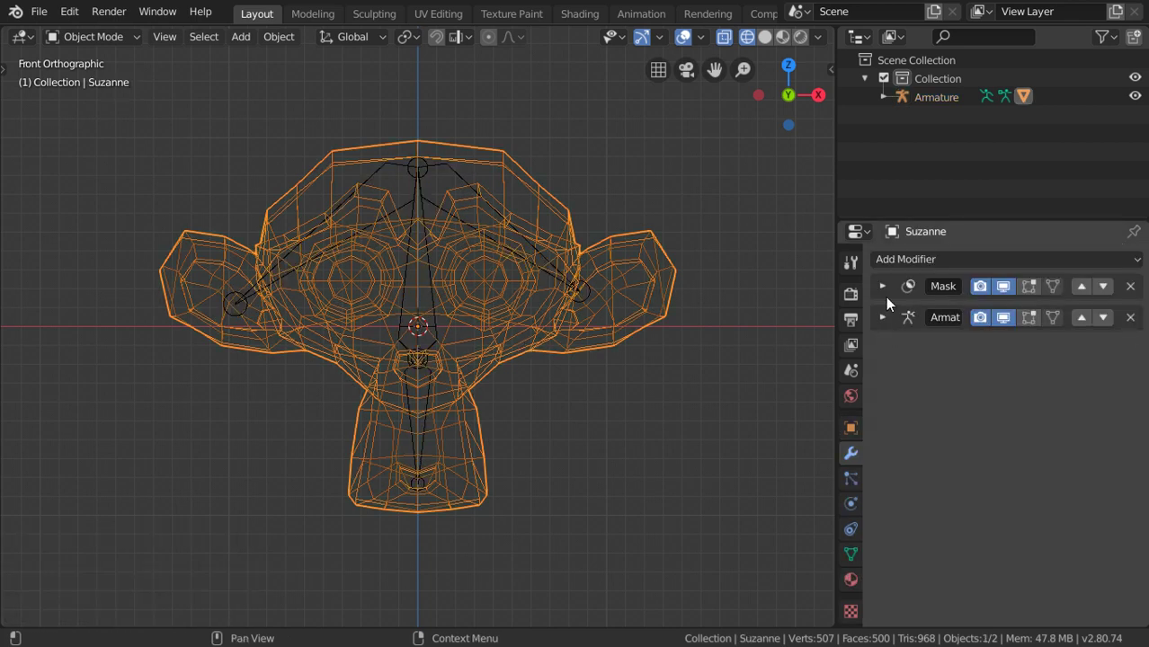
pyautogui.click(884, 293)
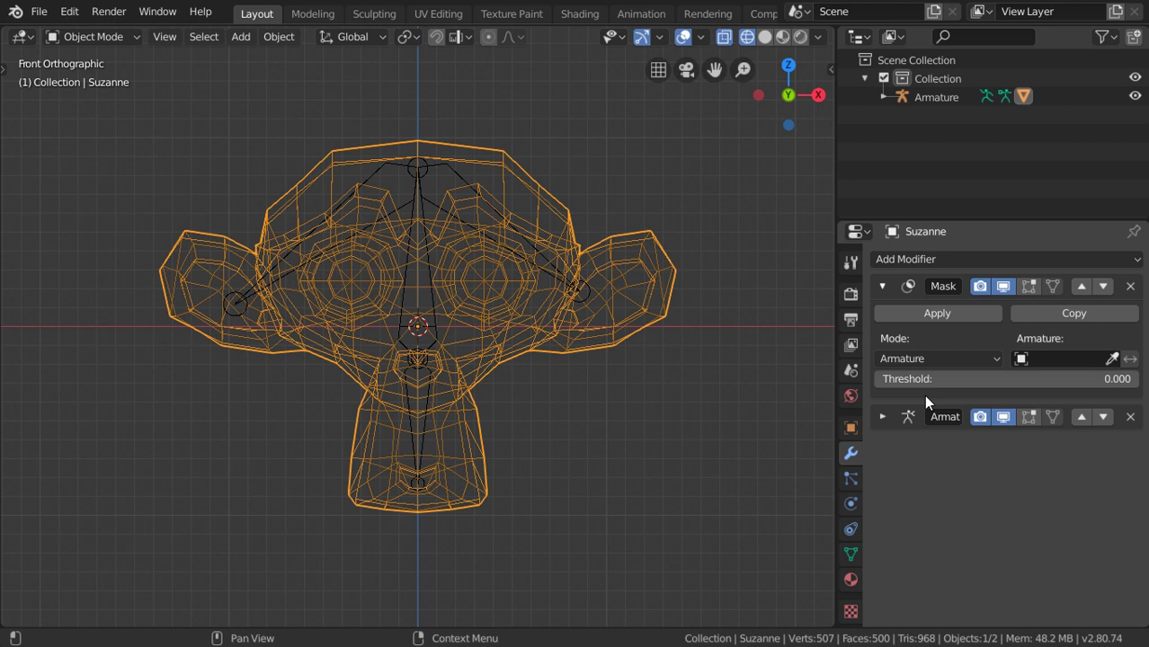
pyautogui.click(1075, 358)
pyautogui.click(980, 382)
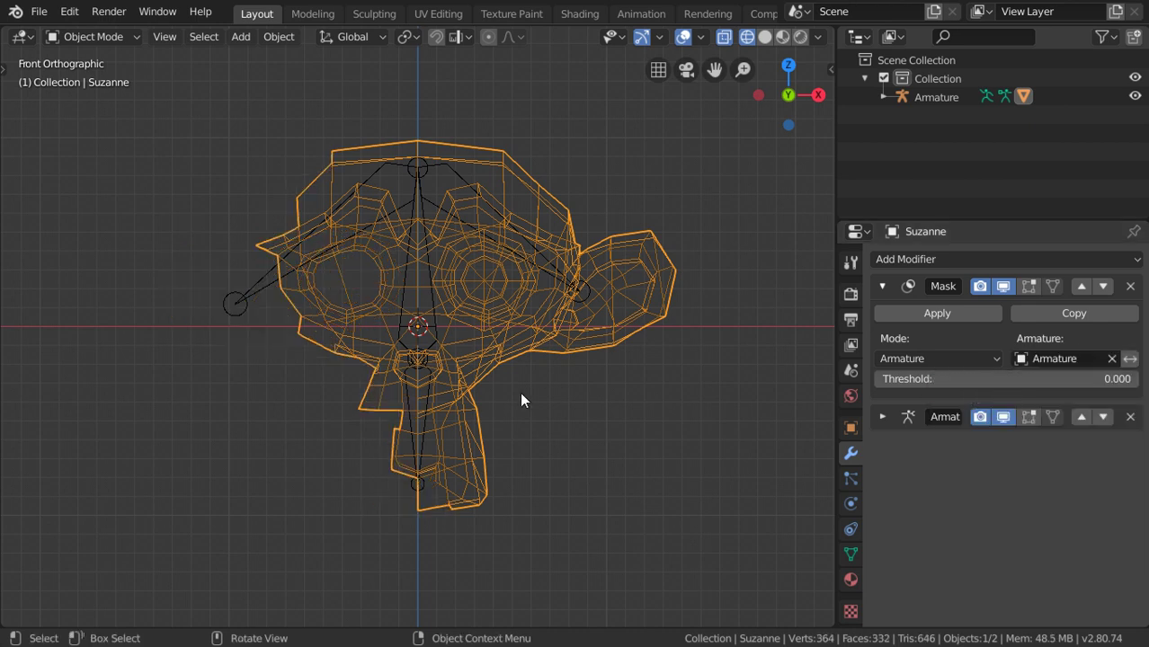
pyautogui.click(397, 306)
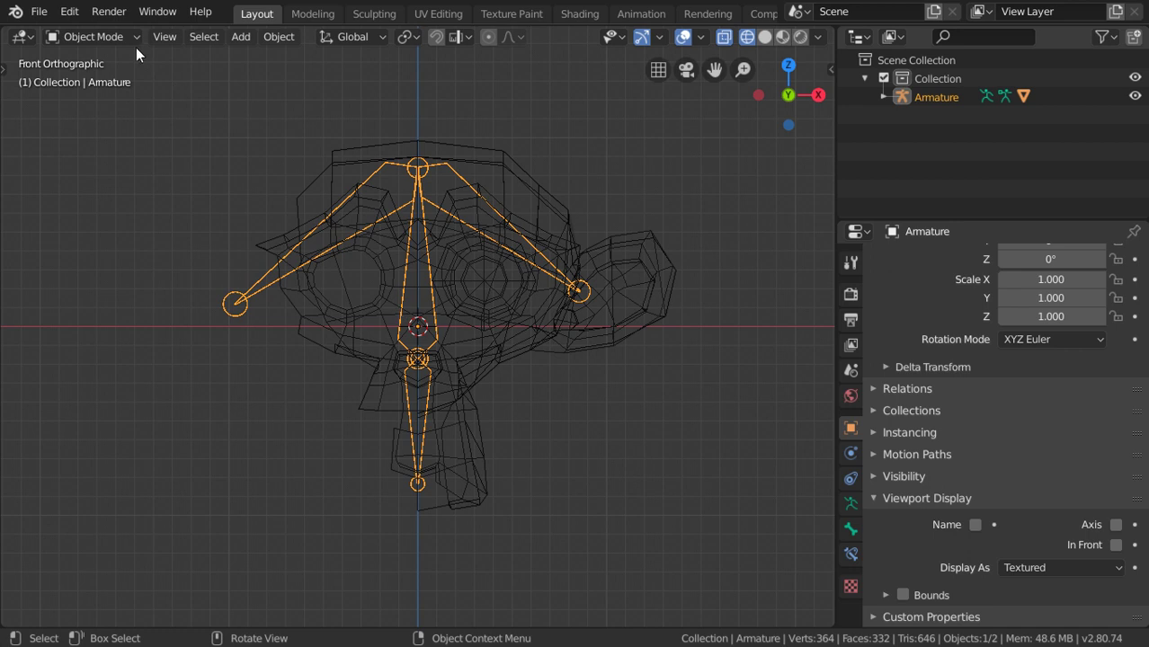
# Step: Put the armature in Pose Mode, select the middle bone and view the monkey in solid shading
pyautogui.hotkey('ctrl', 'Tab')
pyautogui.click(426, 324)
pyautogui.moveTo(490, 385); pyautogui.dragTo(376, 413, button='middle')
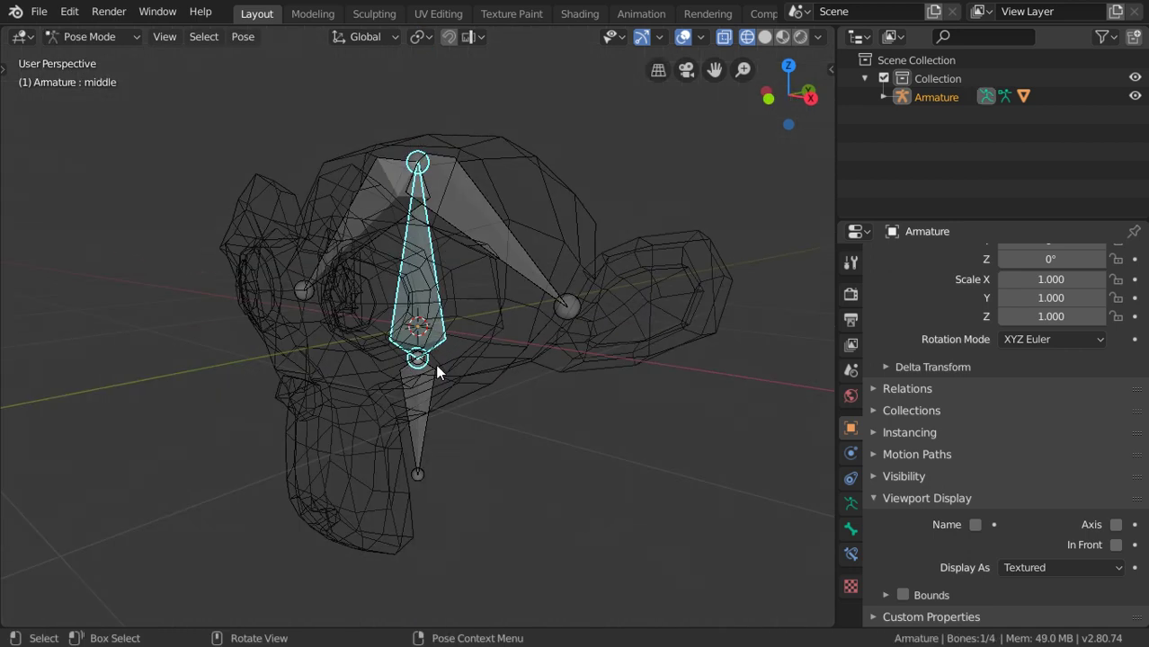
pyautogui.hotkey('shift', 'z')
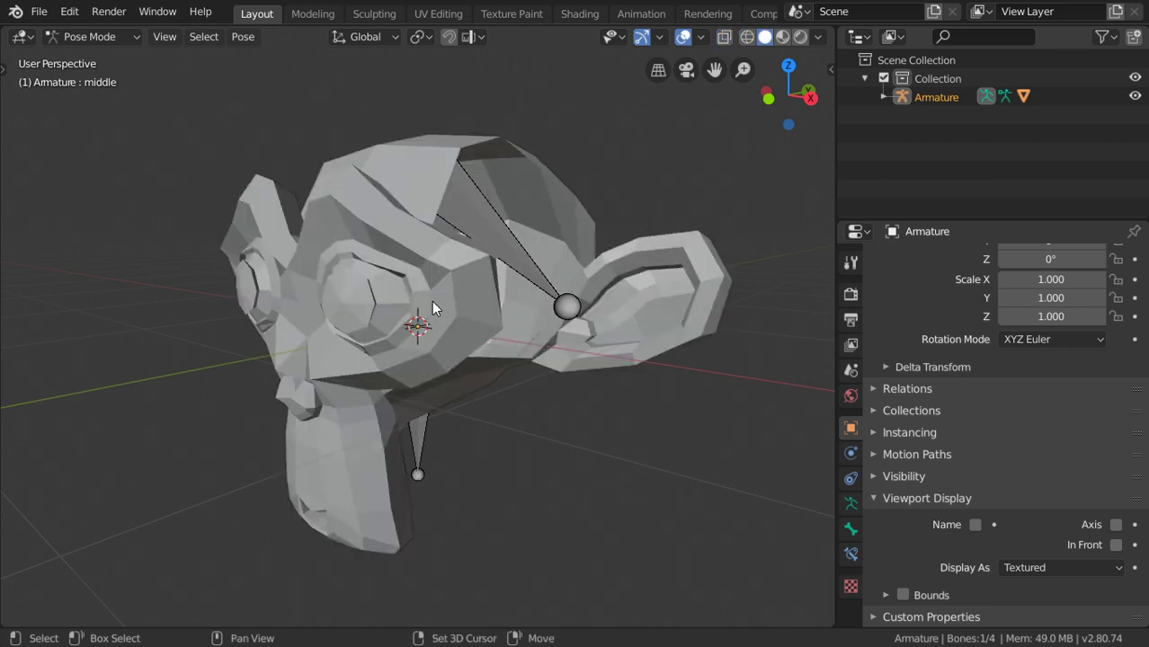
pyautogui.moveTo(436, 353); pyautogui.dragTo(535, 368, button='middle')
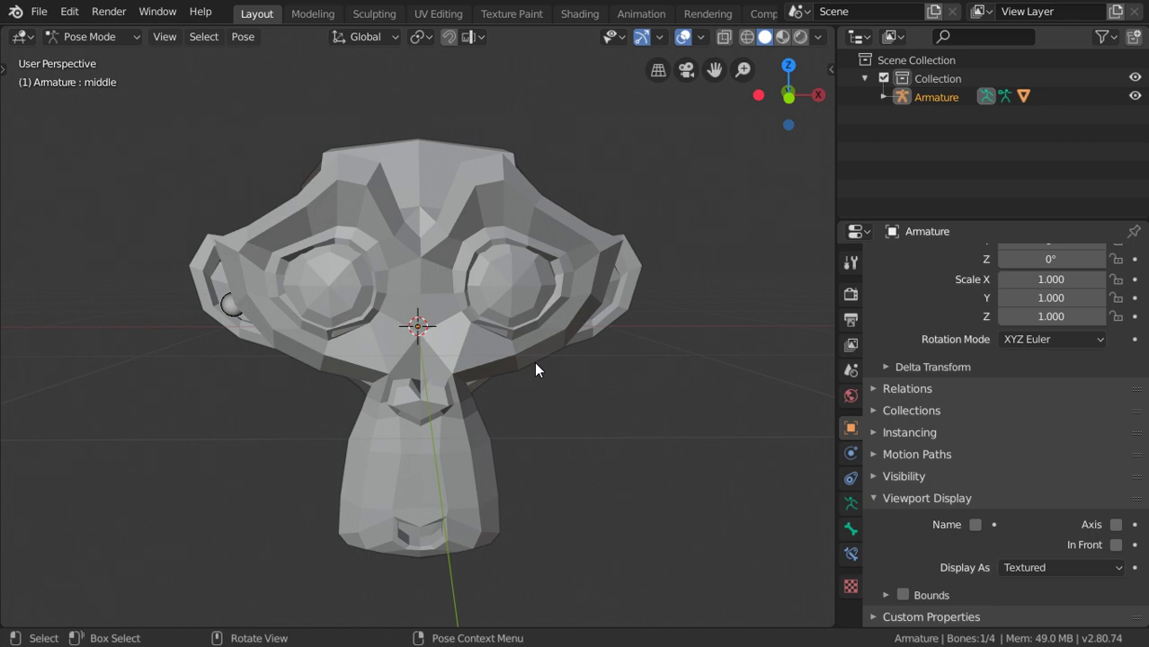
# Step: Move the middle bone and rotate the left bone to test how they deform the head
pyautogui.press('g')
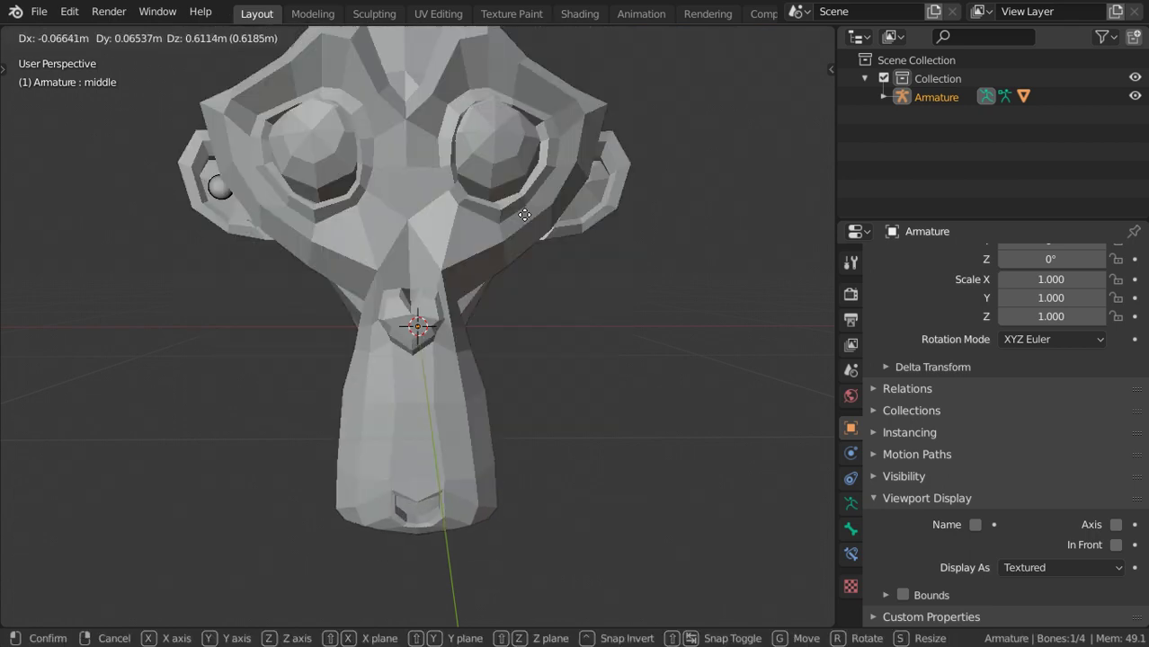
pyautogui.click(525, 281)
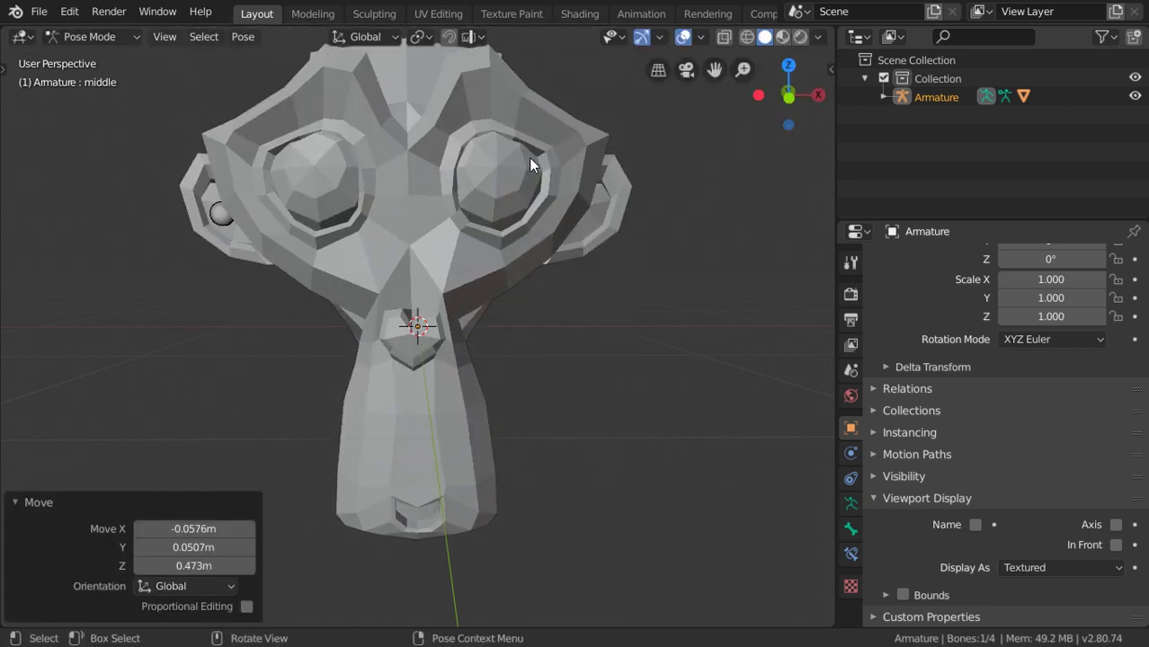
pyautogui.hotkey('shift', 'z')
pyautogui.keyDown('shift'); pyautogui.click(513, 139); pyautogui.keyUp('shift')
pyautogui.hotkey('shift', 'z')
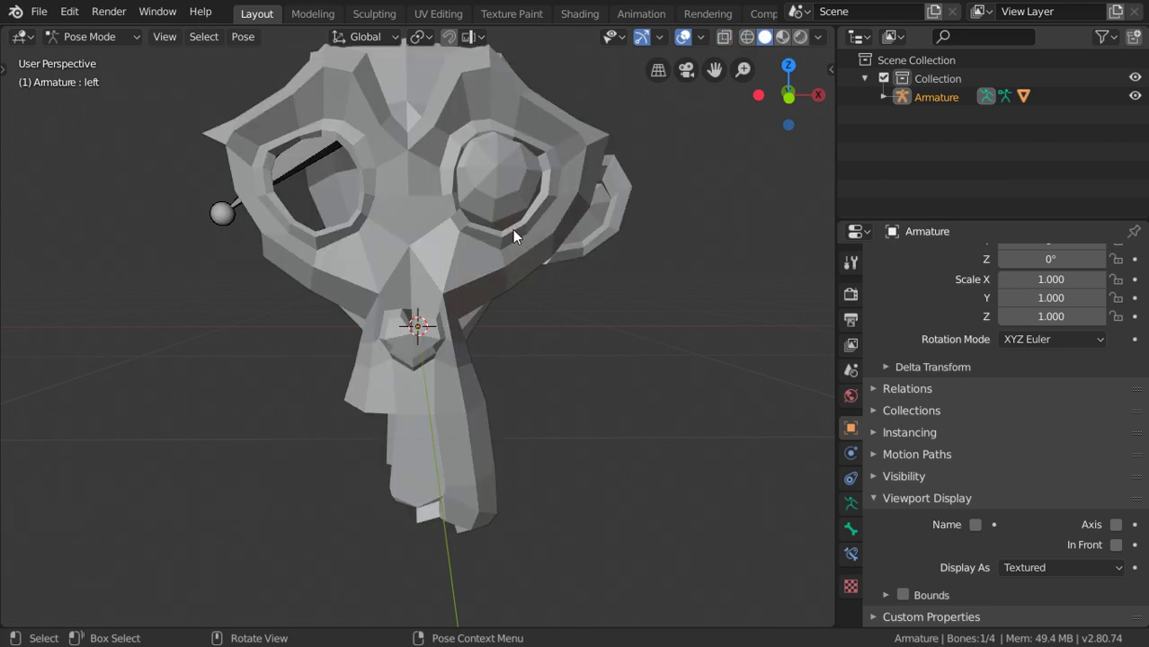
pyautogui.press('r')
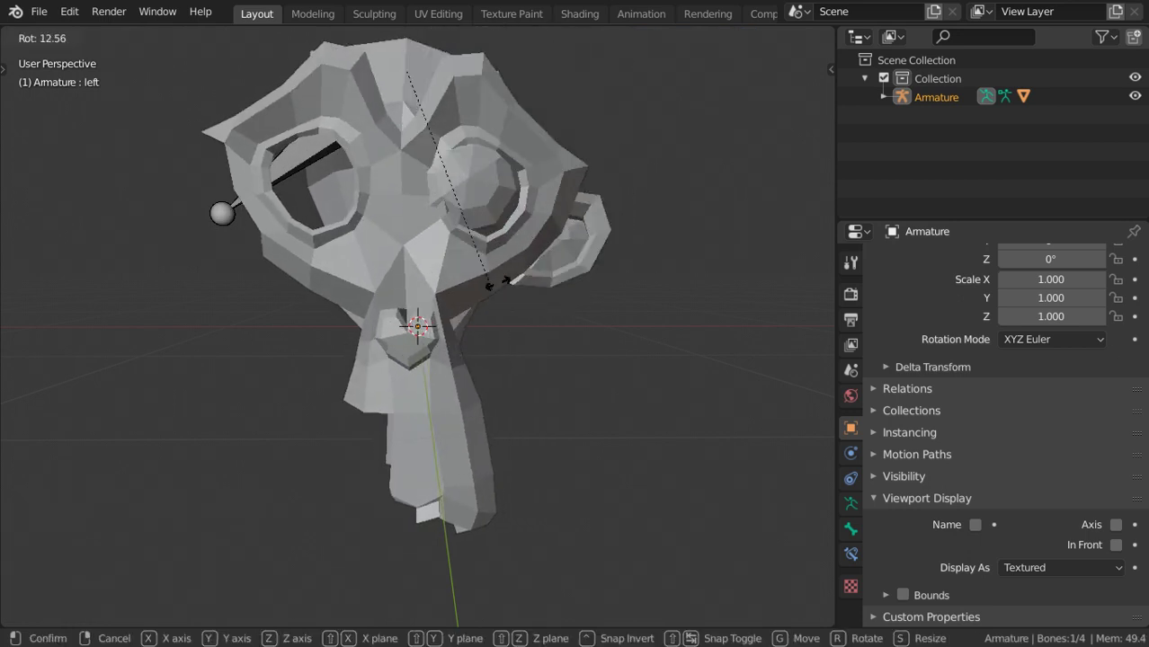
pyautogui.click(534, 361)
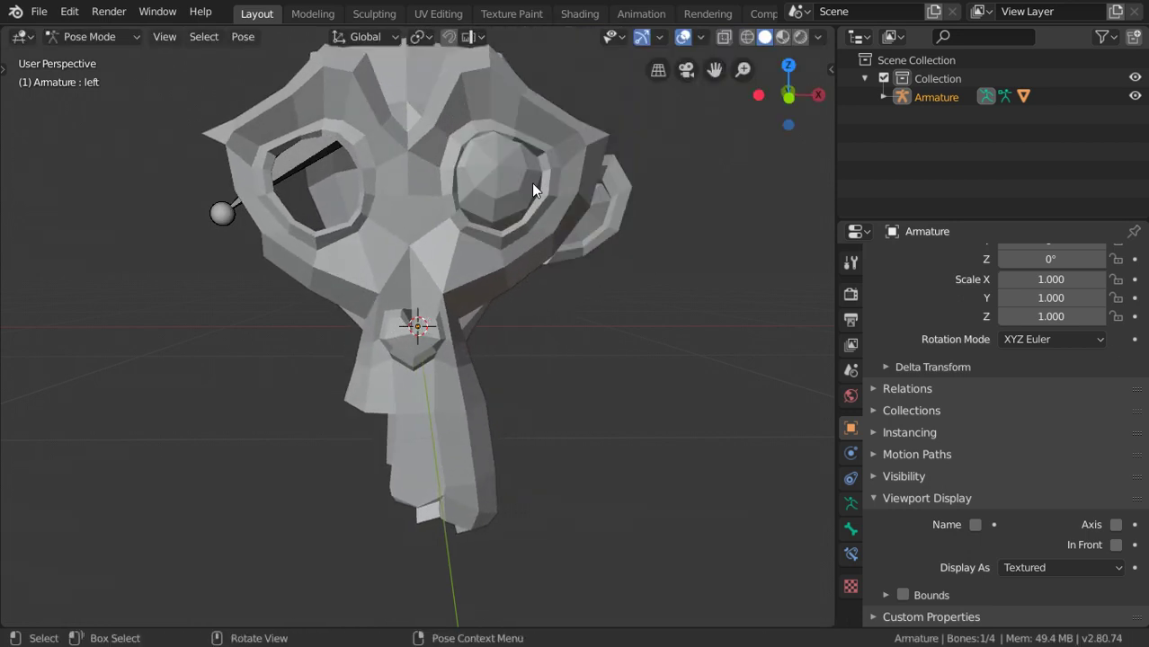
# Step: Rotate the left bone further, undo the test pose, then start and cancel a bottom-bone move
pyautogui.scroll(-3, 531, 182)
pyautogui.press('r')
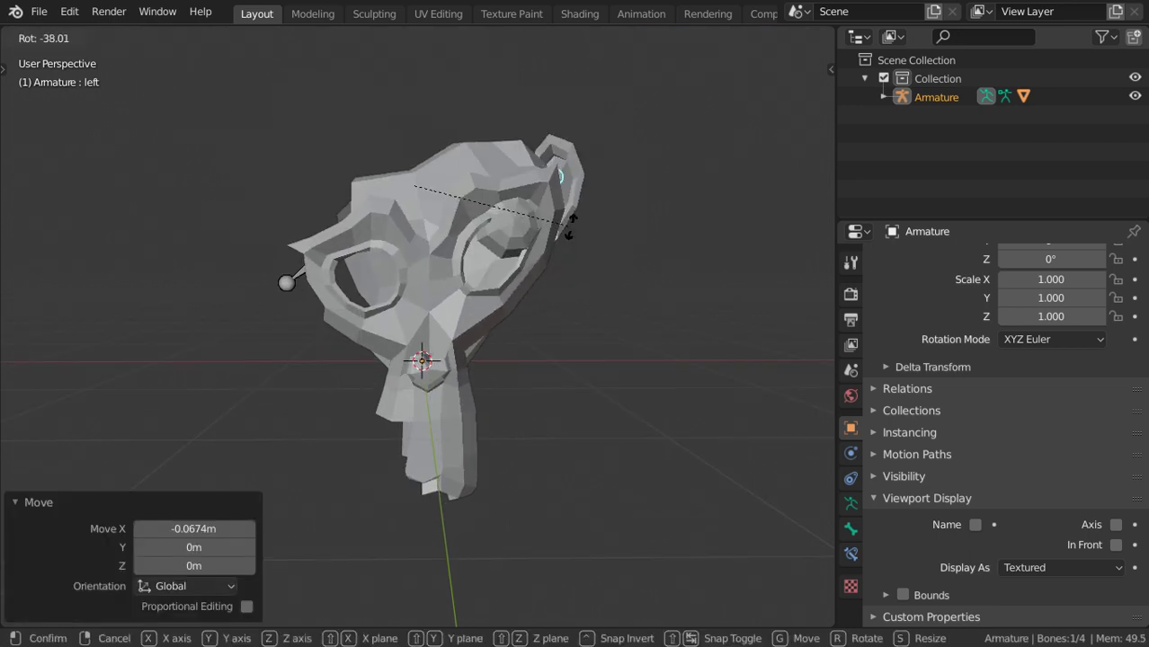
pyautogui.click(458, 466)
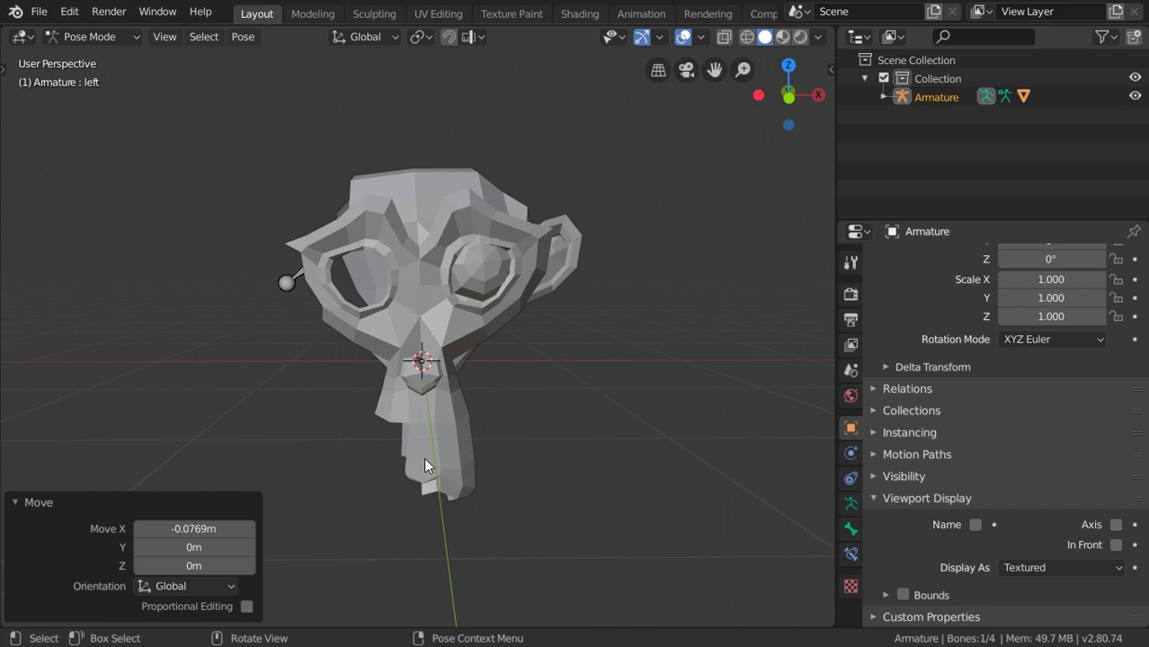
pyautogui.hotkey('ctrl', 'z')
pyautogui.hotkey('shift', 'z')
pyautogui.hotkey('shift', 'z')
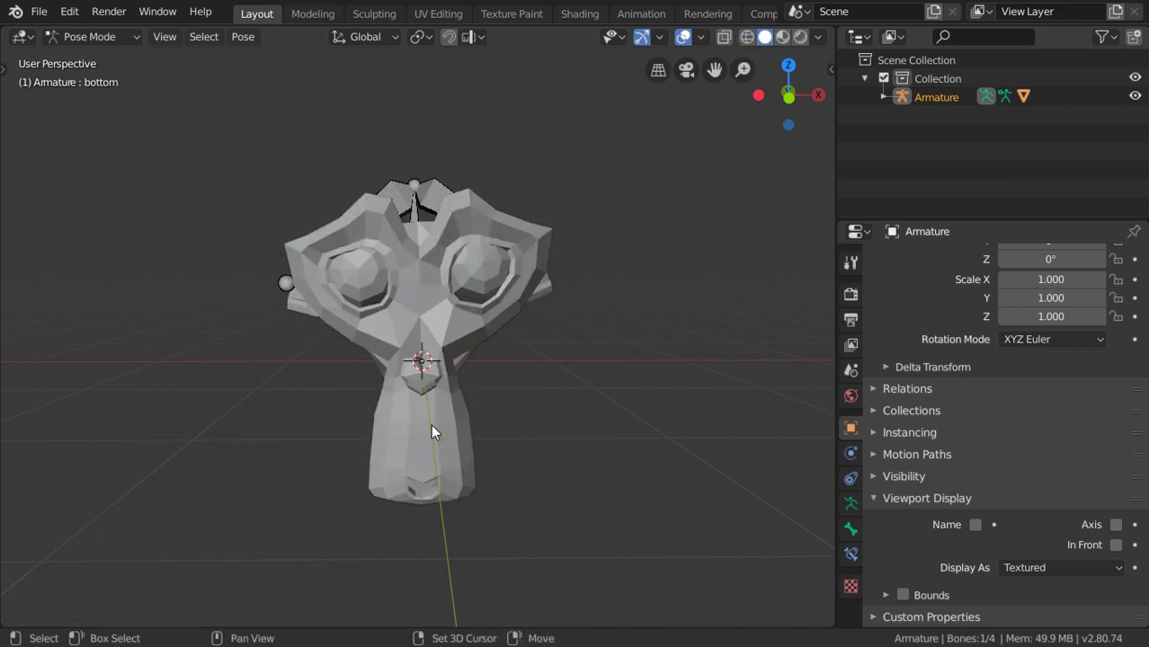
pyautogui.press('g')
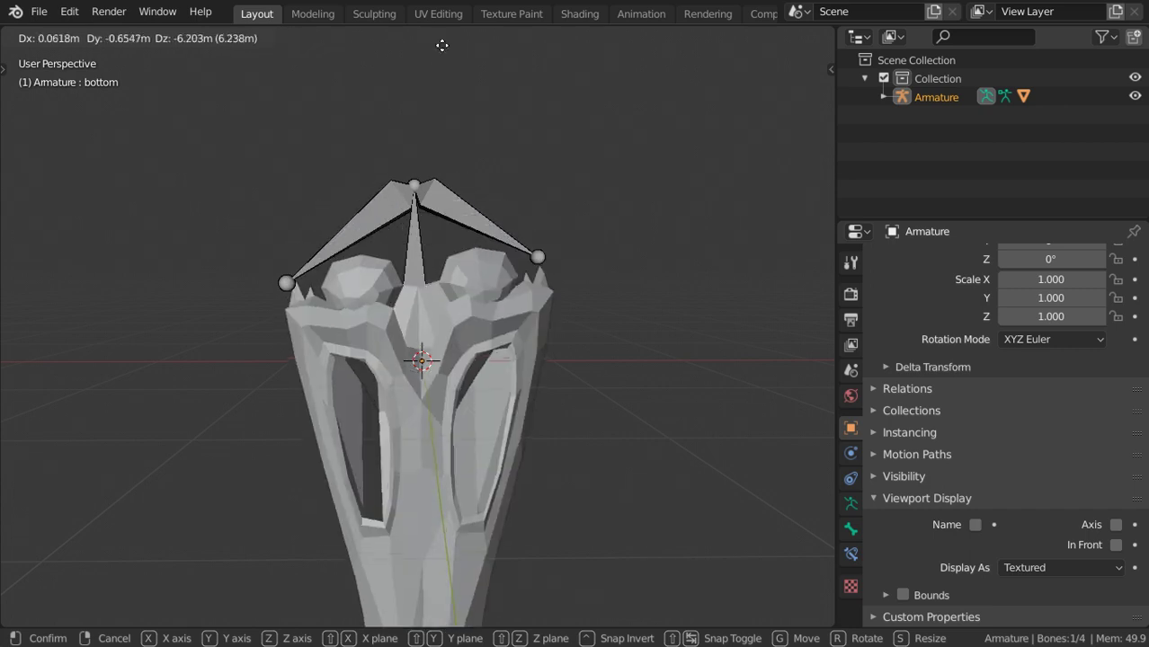
pyautogui.rightClick(433, 531)
# Step: In front orthographic view, test-move all four bones together, then clear the move
pyautogui.press('KP_1')
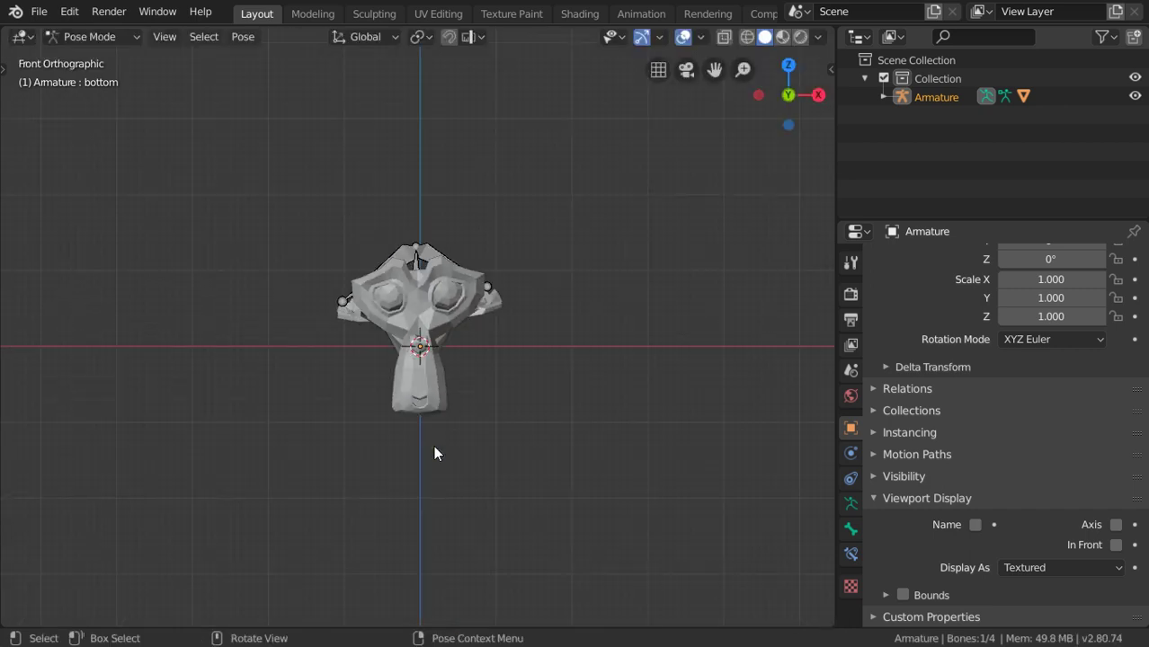
pyautogui.scroll(3, 433, 453)
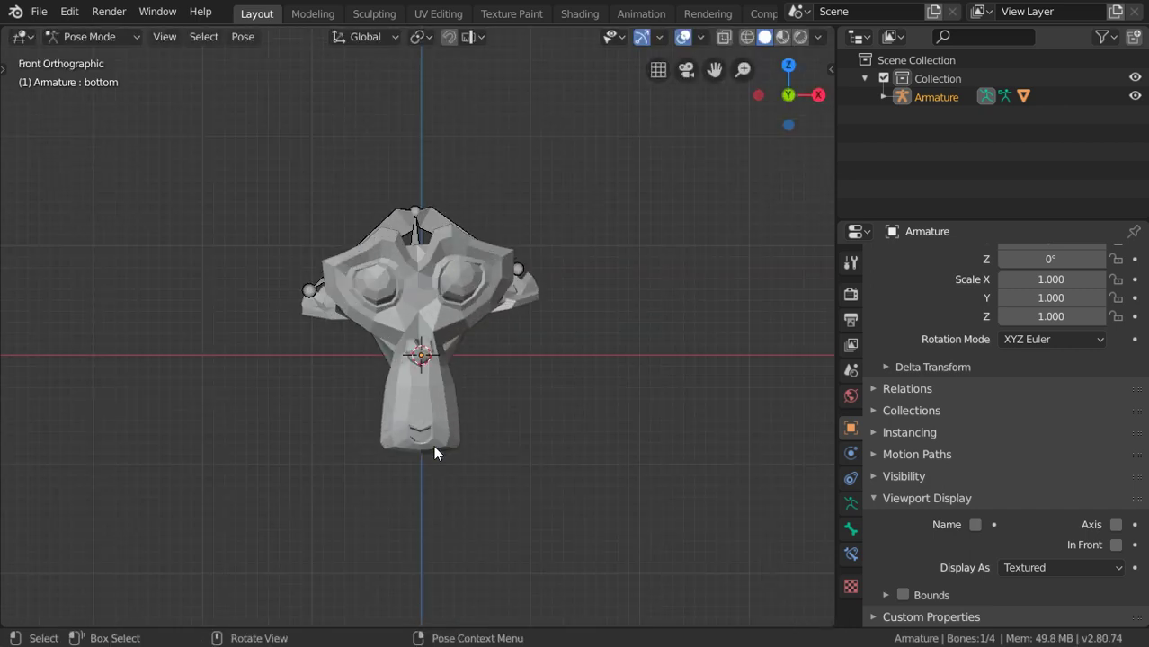
pyautogui.press('a')
pyautogui.press('g')
pyautogui.click(446, 120)
pyautogui.hotkey('ctrl', 'z')
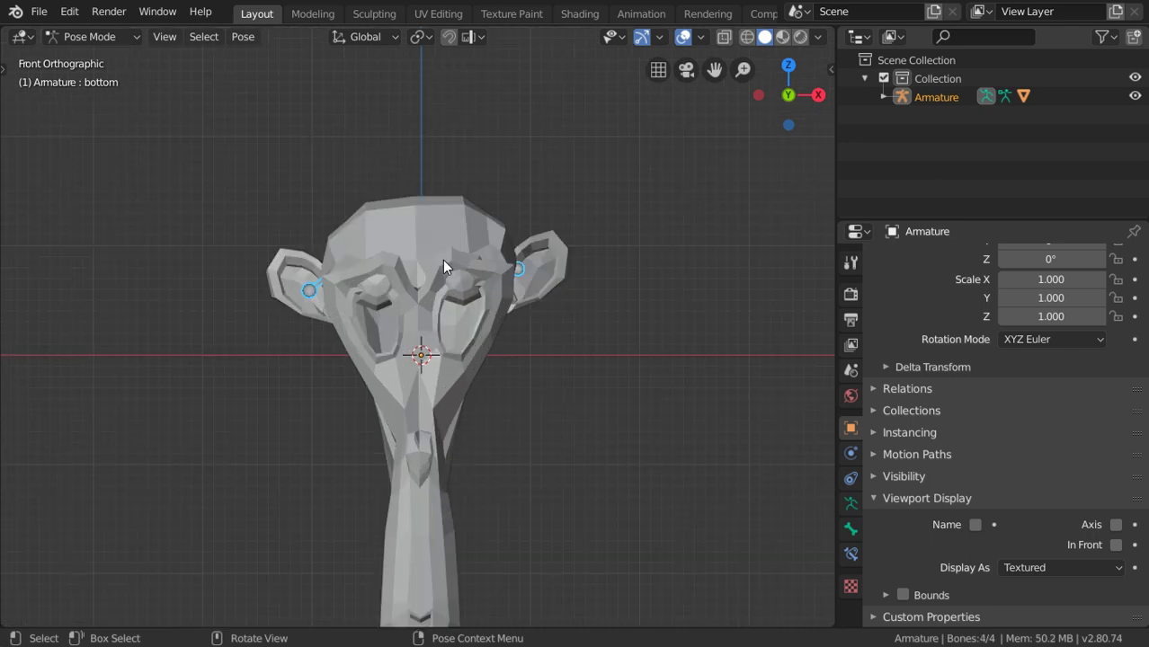
pyautogui.scroll(-1, 442, 259)
pyautogui.scroll(-1, 443, 260)
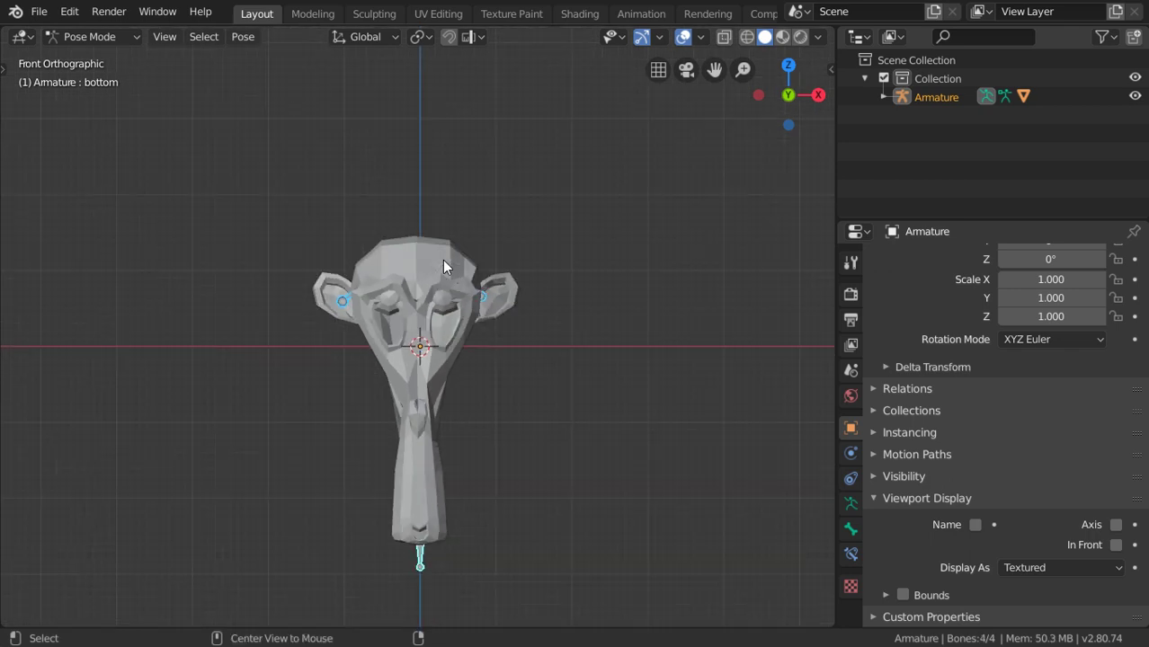
pyautogui.hotkey('alt', 'g')
# Step: Rotate the ear bone right.001 to deform the monkey's ear
pyautogui.hotkey('shift', 'z')
pyautogui.click(330, 311)
pyautogui.hotkey('shift', 'z')
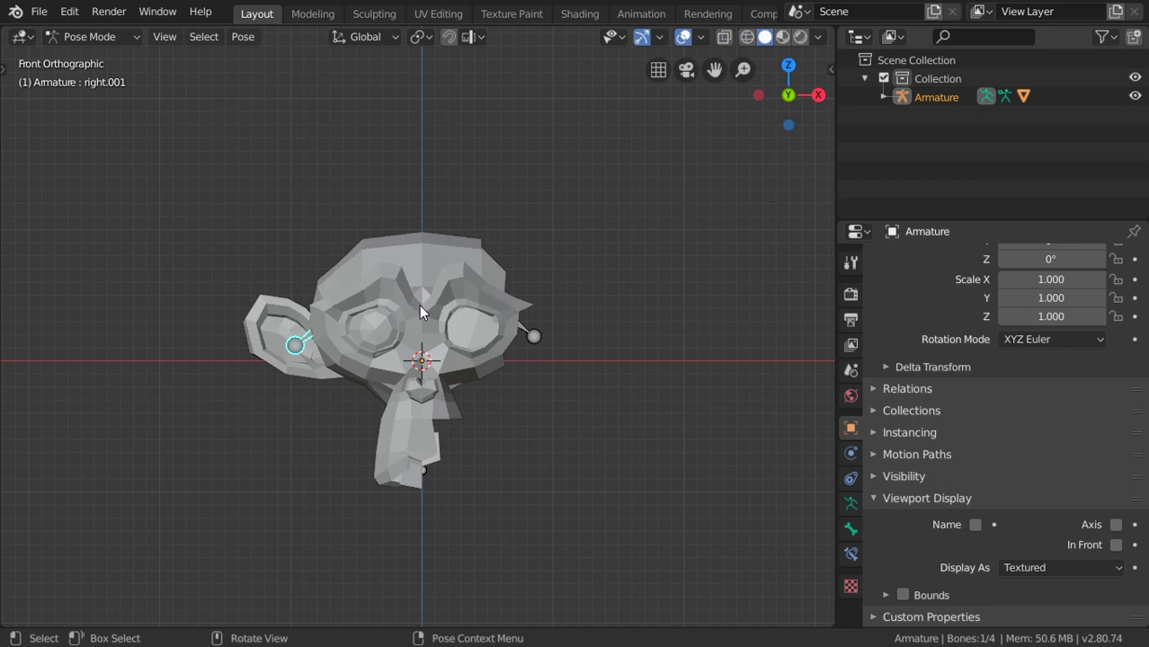
pyautogui.press('r')
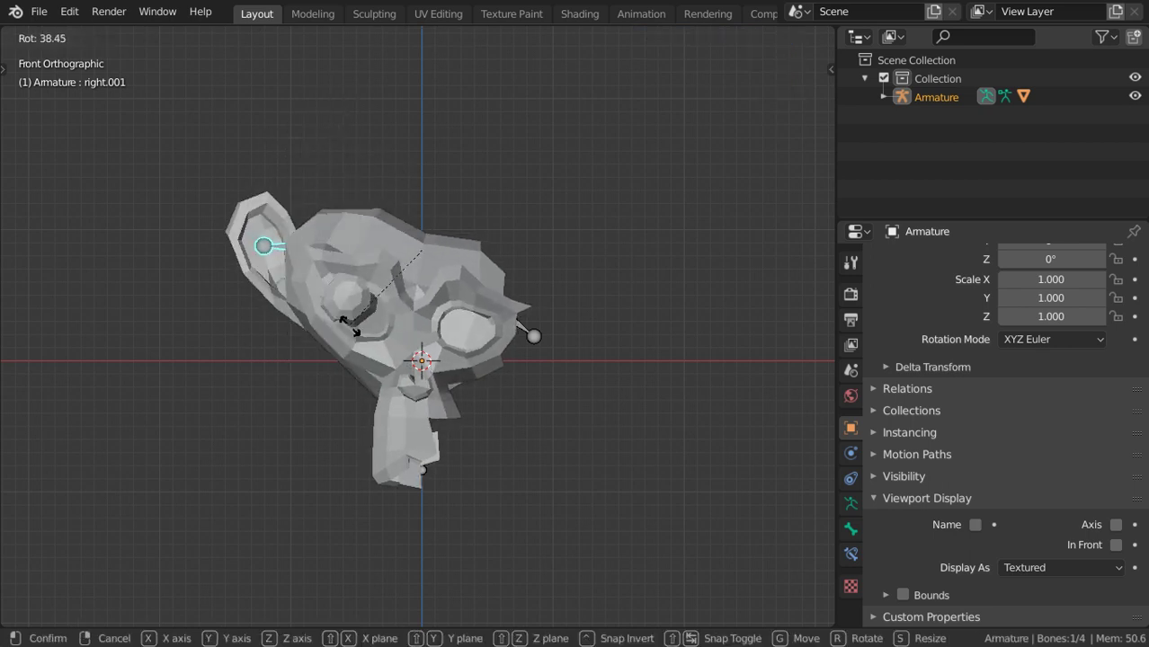
pyautogui.click(350, 326)
# Step: Pull the bottom bone down below the chin and check the stretch from front and side views
pyautogui.hotkey('shift', 'z')
pyautogui.click(426, 431)
pyautogui.hotkey('shift', 'z')
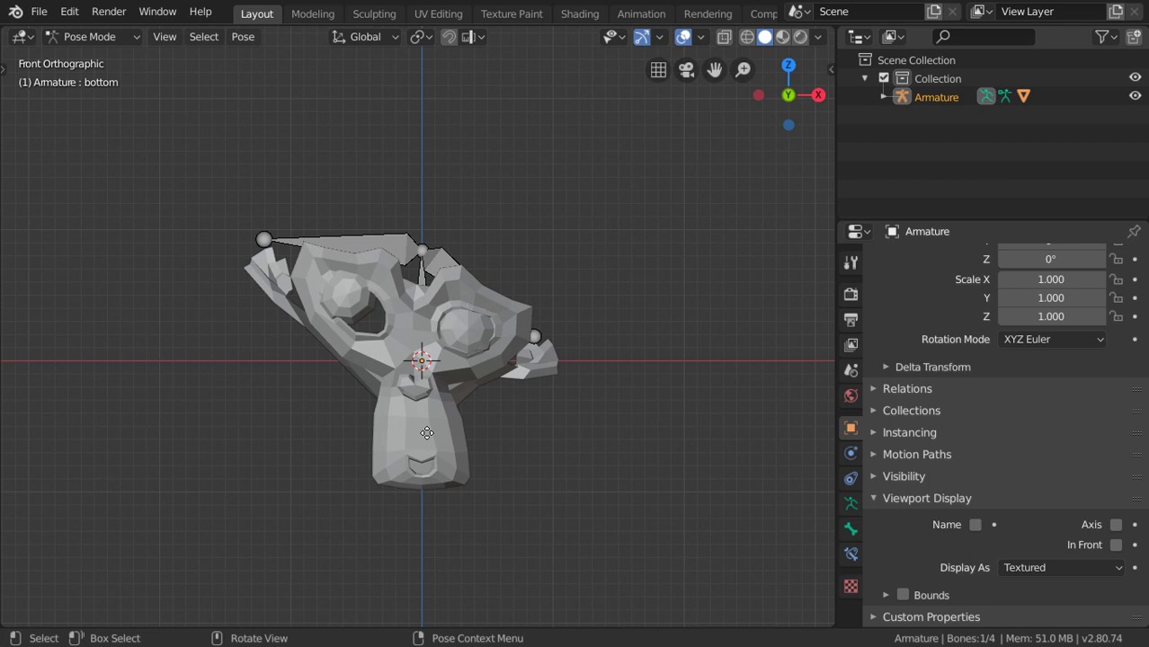
pyautogui.press('g')
pyautogui.click(465, 575)
pyautogui.moveTo(466, 576); pyautogui.dragTo(249, 413, button='middle')
pyautogui.press('KP_5')
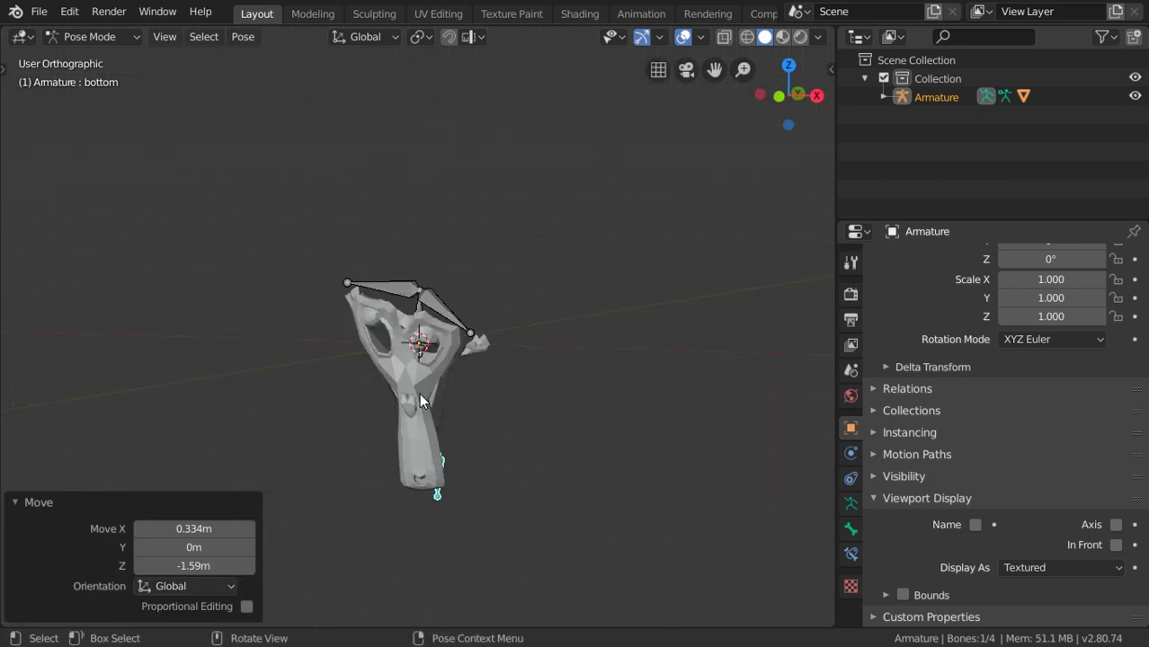
pyautogui.press('KP_3')
pyautogui.press('KP_1')
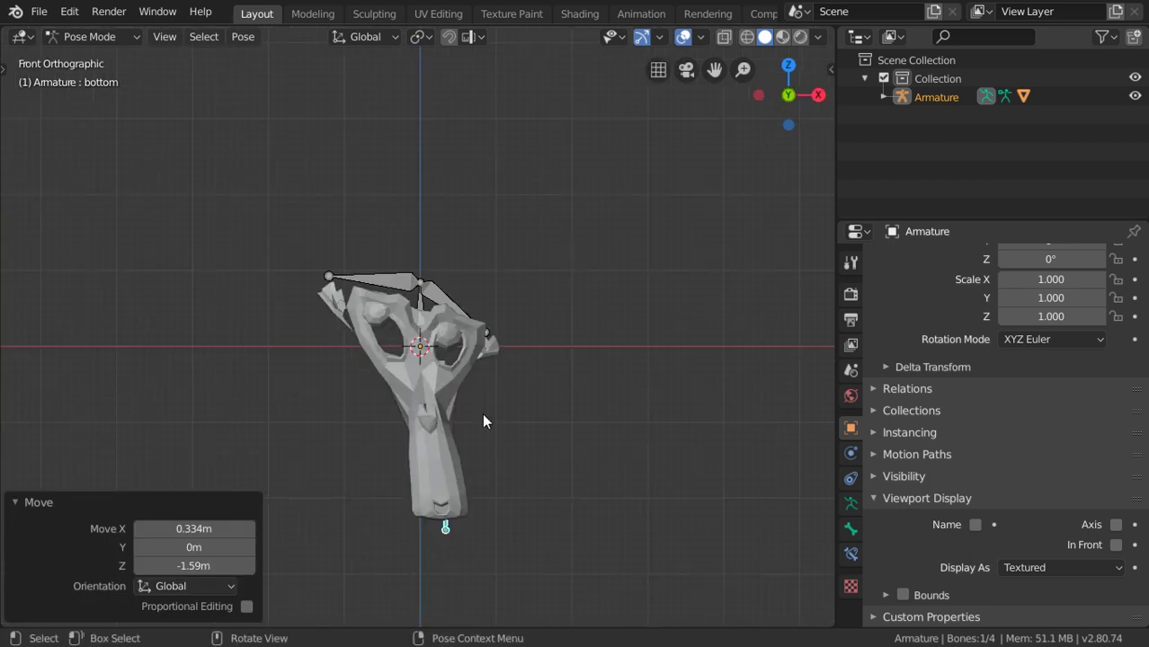
# Step: Reposition the bottom bone from an angled view, inspect the stretched chin, and select all bones
pyautogui.moveTo(482, 413); pyautogui.dragTo(321, 452, button='middle')
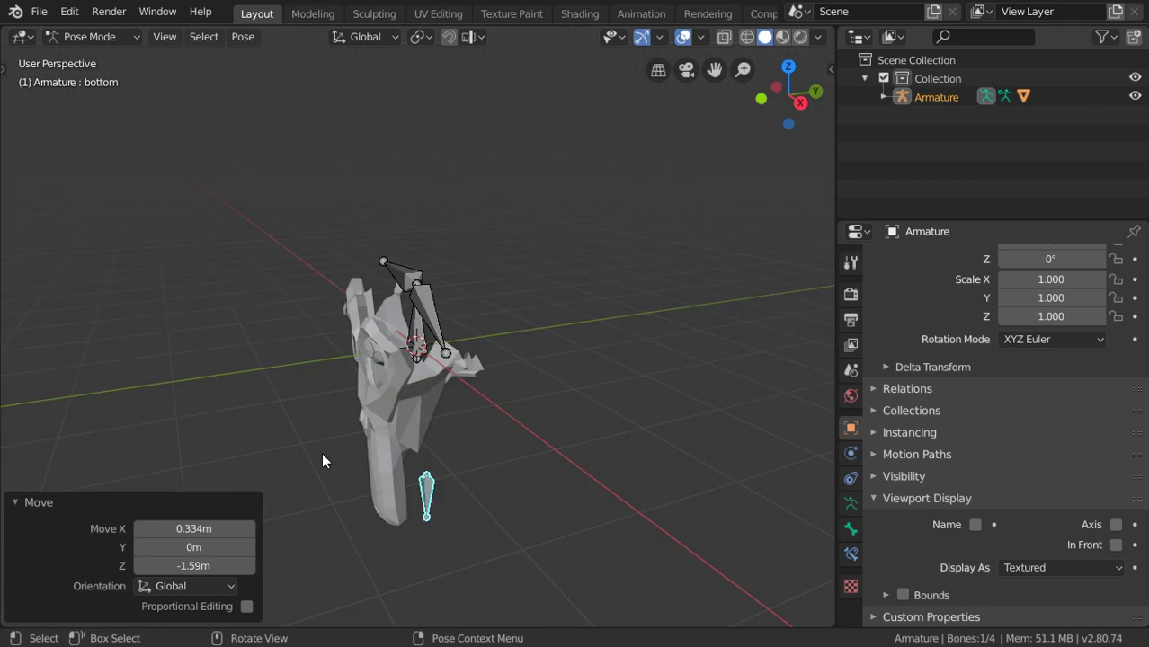
pyautogui.press('g')
pyautogui.click(334, 496)
pyautogui.moveTo(334, 495)
pyautogui.mouseDown(button='middle')
pyautogui.moveTo(417, 443)
pyautogui.moveTo(460, 433)
pyautogui.moveTo(441, 445)
pyautogui.moveTo(440, 304)
pyautogui.mouseUp(button='middle')
pyautogui.scroll(-2, 442, 445)
pyautogui.scroll(4, 441, 445)
pyautogui.press('a')
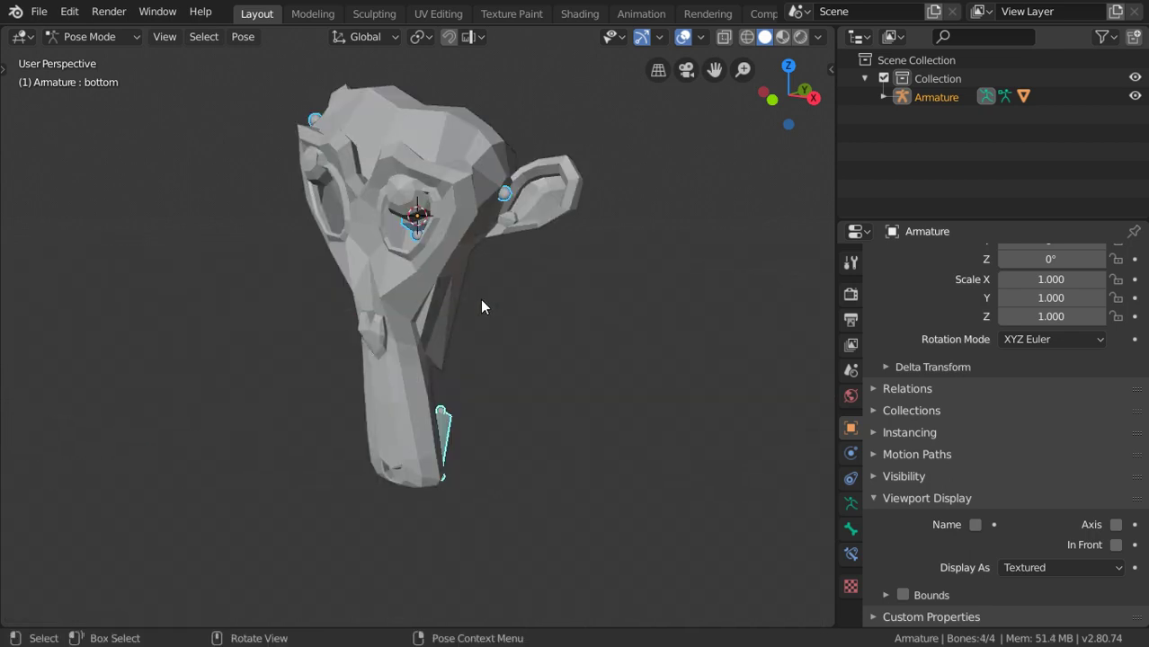
# Step: Reset all four bones to their rest pose and deselect them, hiding Suzanne's masked mesh
pyautogui.moveTo(480, 299)
pyautogui.mouseDown(button='middle')
pyautogui.moveTo(495, 255)
pyautogui.moveTo(481, 247)
pyautogui.moveTo(394, 291)
pyautogui.moveTo(400, 278)
pyautogui.moveTo(313, 254)
pyautogui.mouseUp(button='middle')
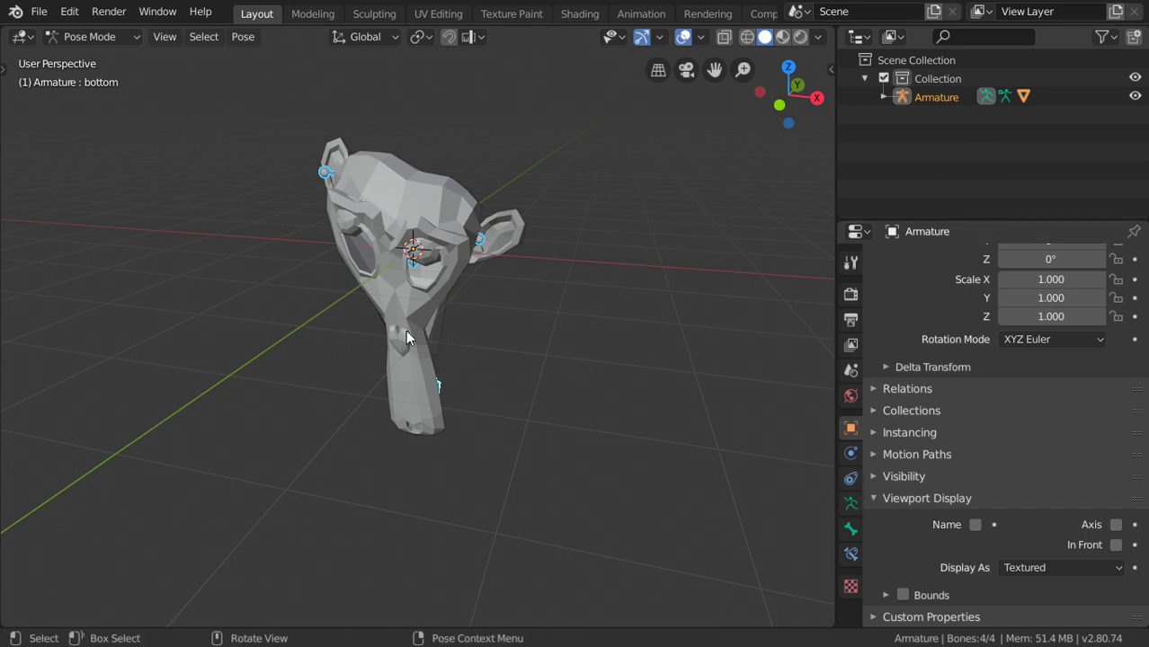
pyautogui.hotkey('alt', 's')
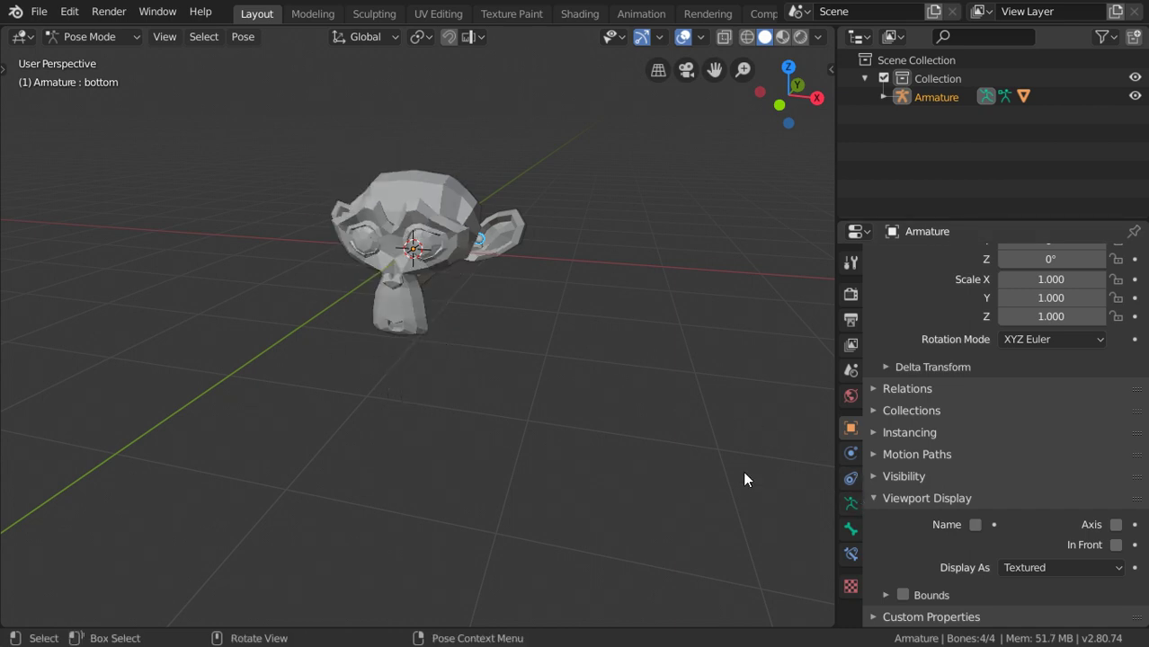
pyautogui.hotkey('ctrl', 'z')
pyautogui.scroll(2, 484, 254)
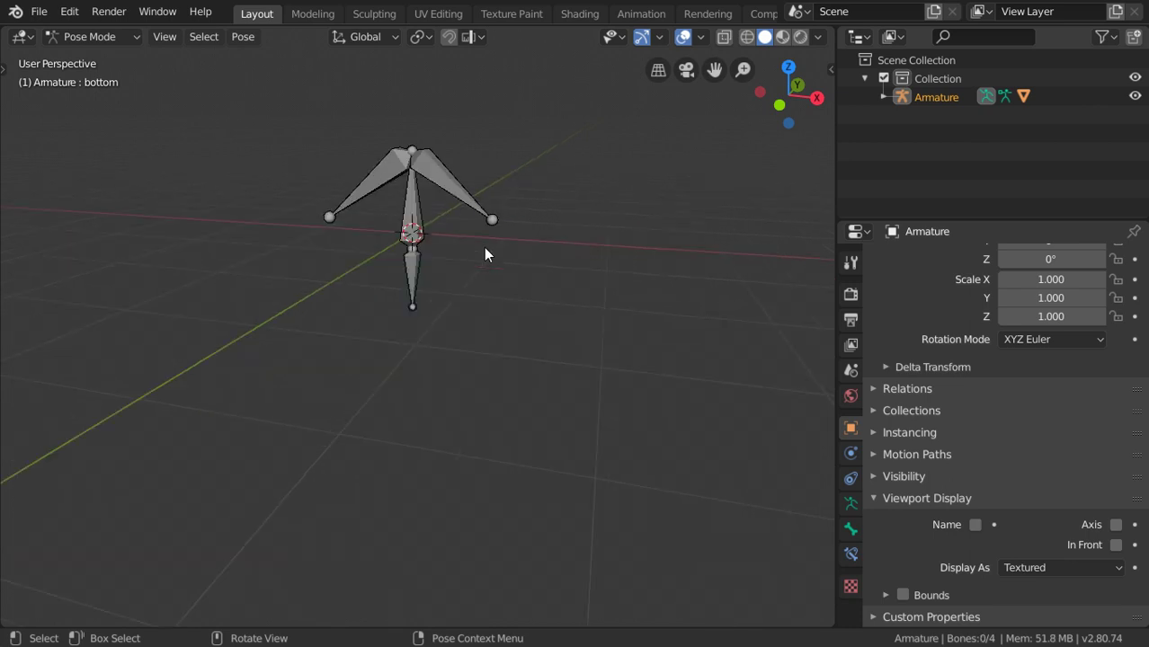
pyautogui.moveTo(756, 507); pyautogui.dragTo(546, 264, button='middle')
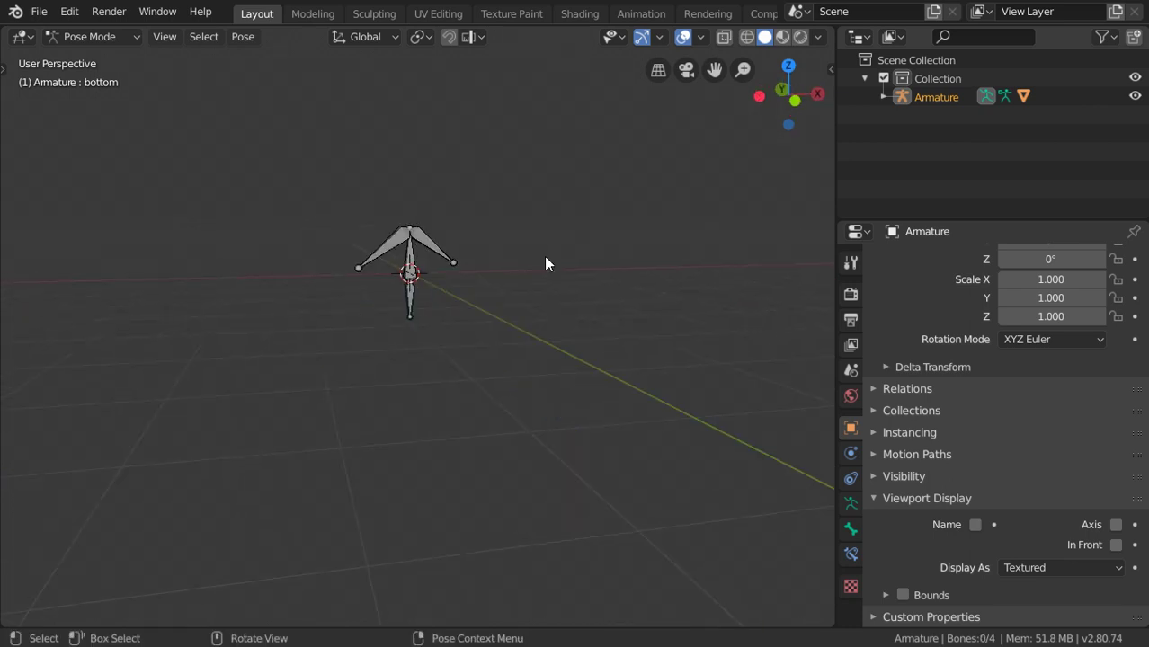